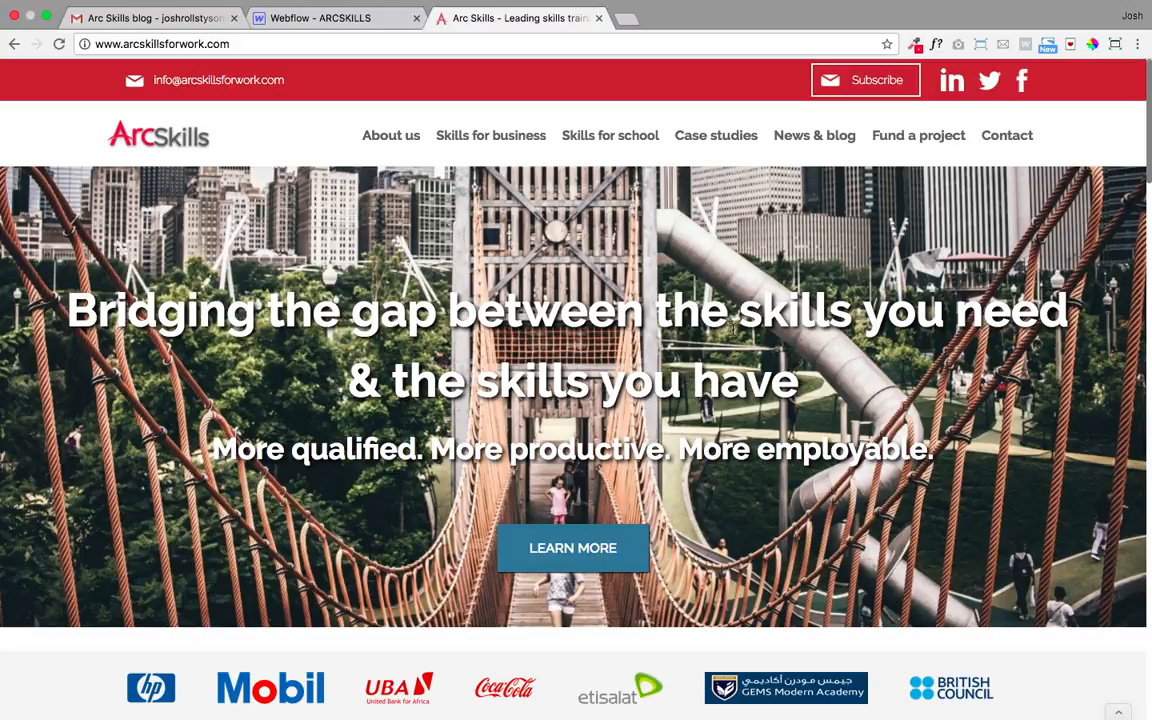
- Load the Arc Skills site with '?edit' to bring up the Webflow login, then select the Email field
left_click(252, 45)
left_click(246, 43)
type("/")
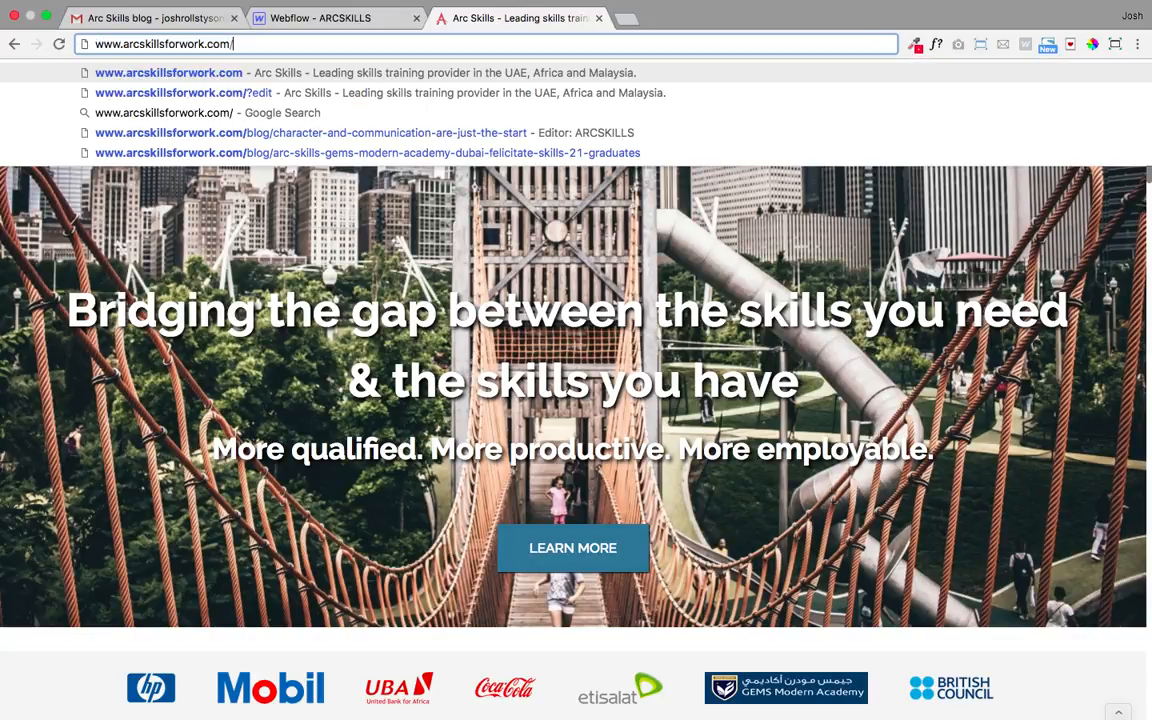
left_click(213, 88)
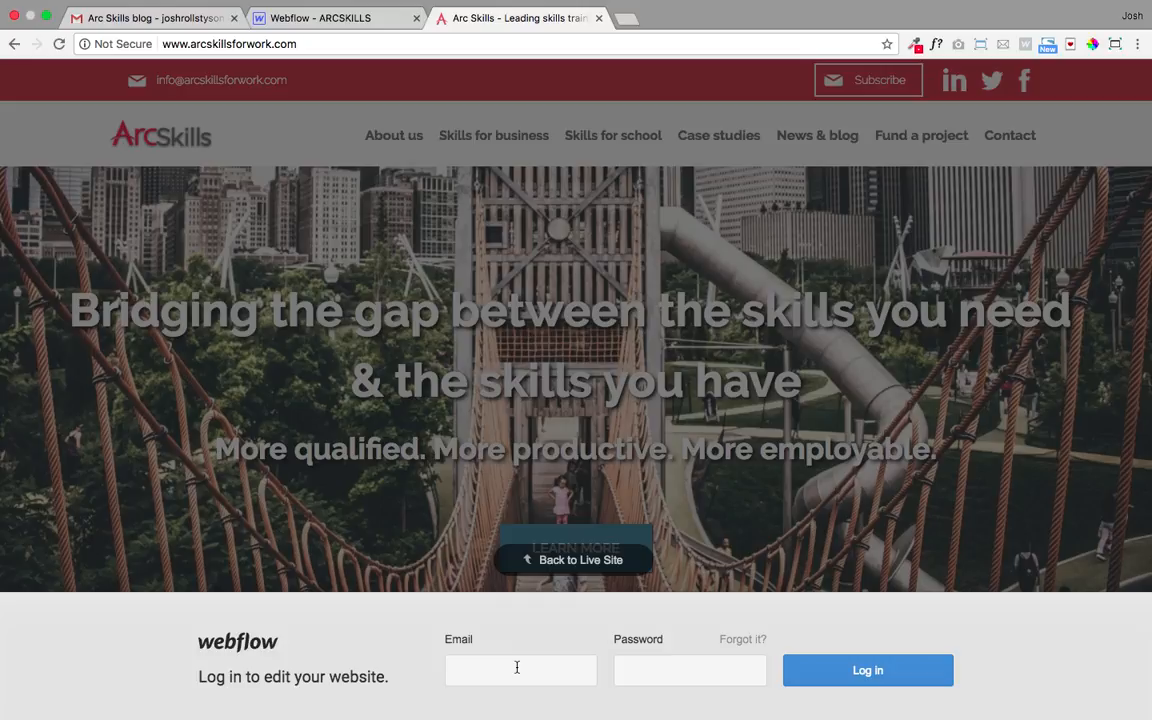
left_click(515, 667)
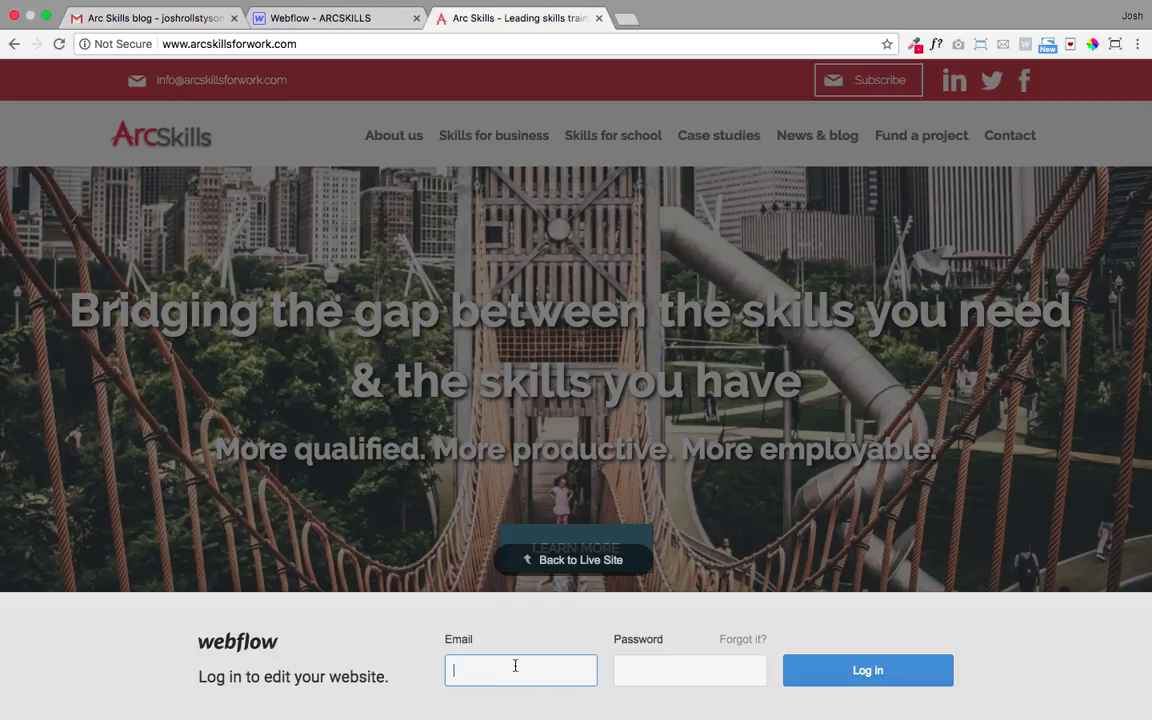
- Log in to the Webflow Editor with the account e-mail and password
key("Tab")
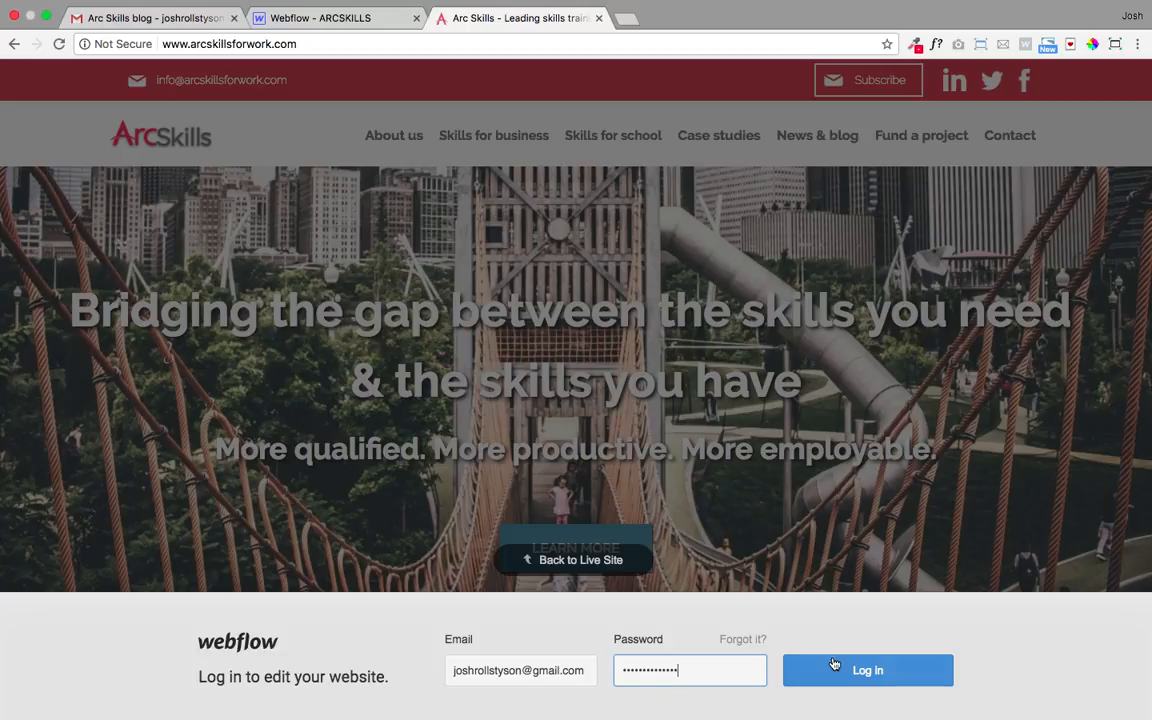
left_click(857, 669)
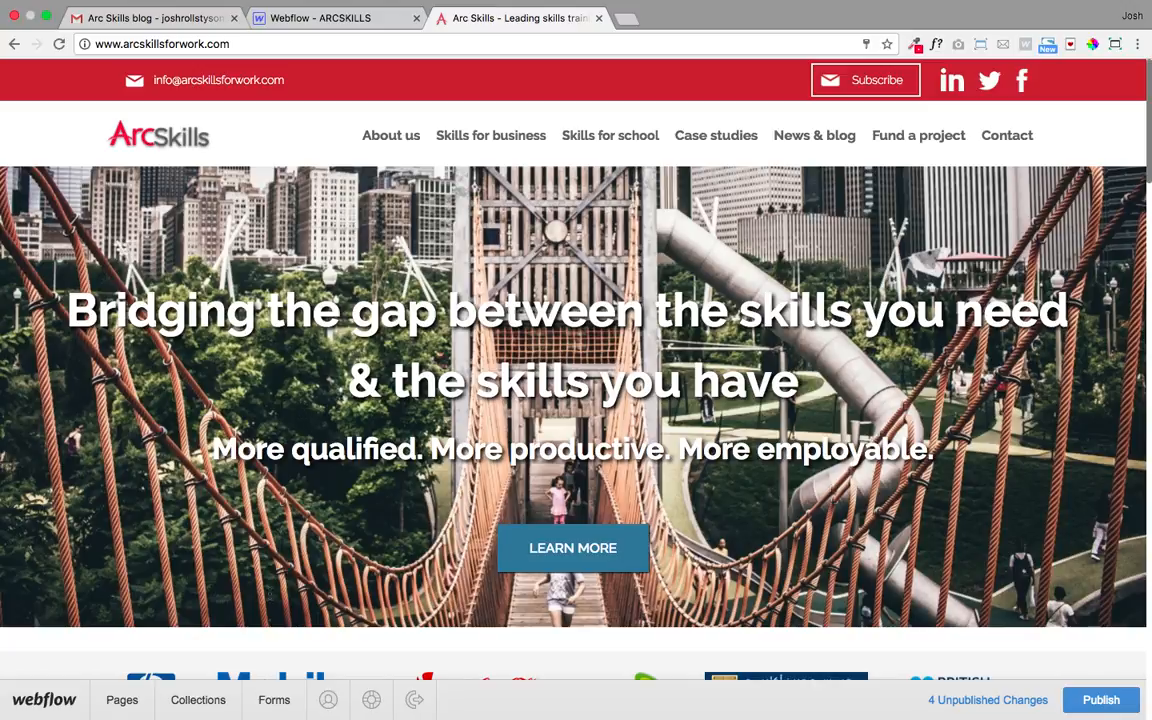
- Open the site's Collections list and go into the Blogs collection
left_click(200, 700)
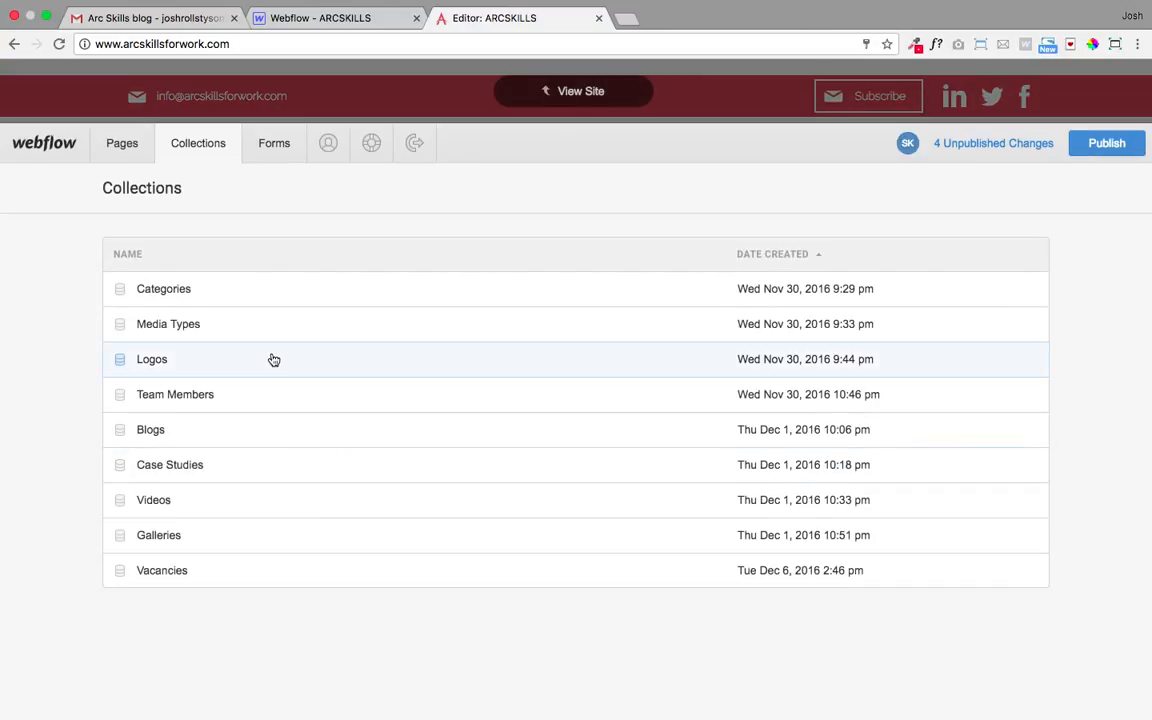
left_click(181, 431)
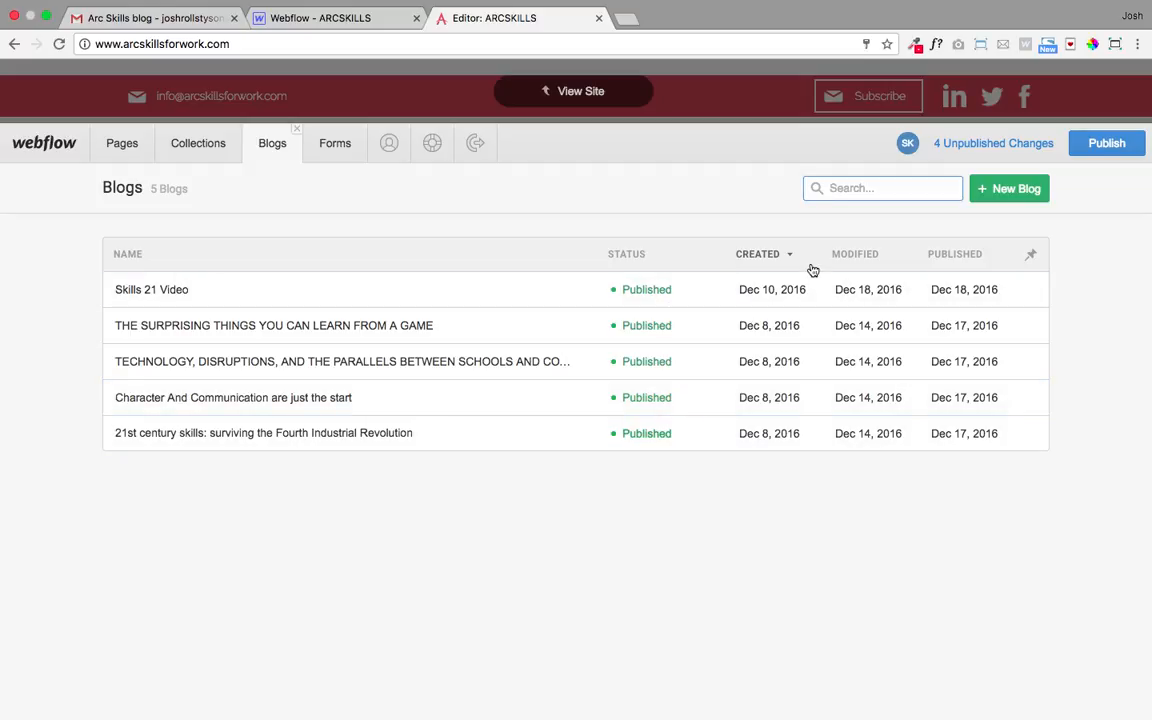
- Create a new Blog item and scroll through its empty form, returning to Name
left_click(1015, 196)
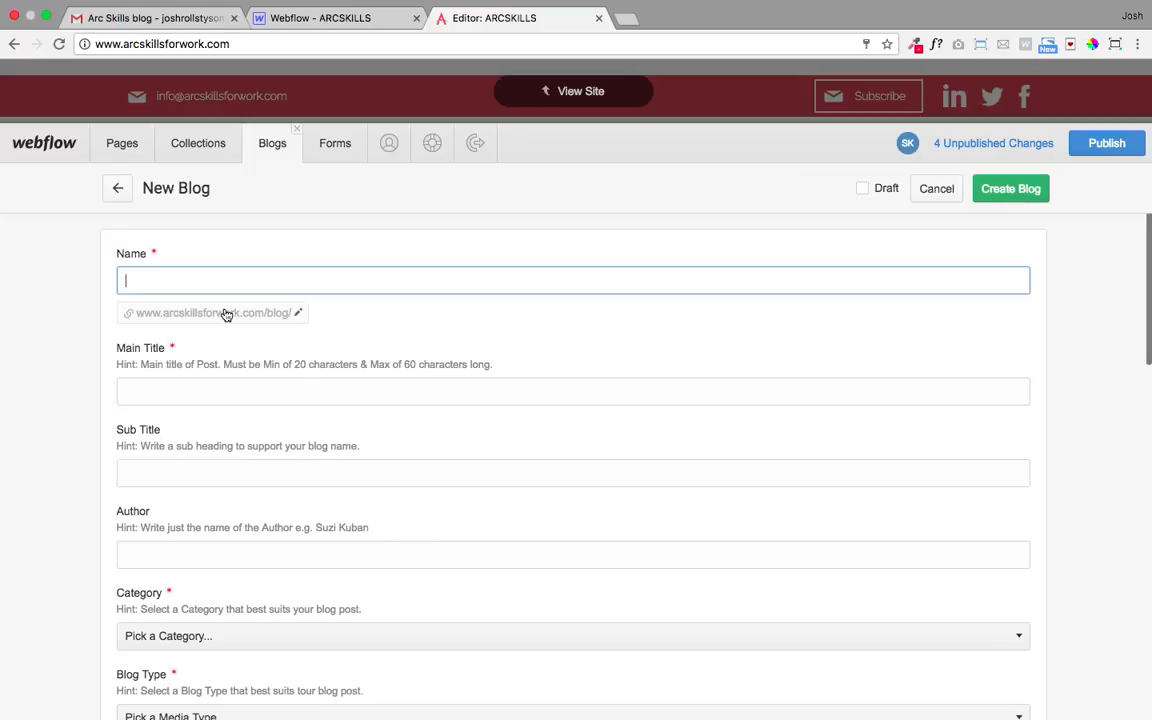
scroll(265, 312, "down", 2)
scroll(377, 350, "down", 10)
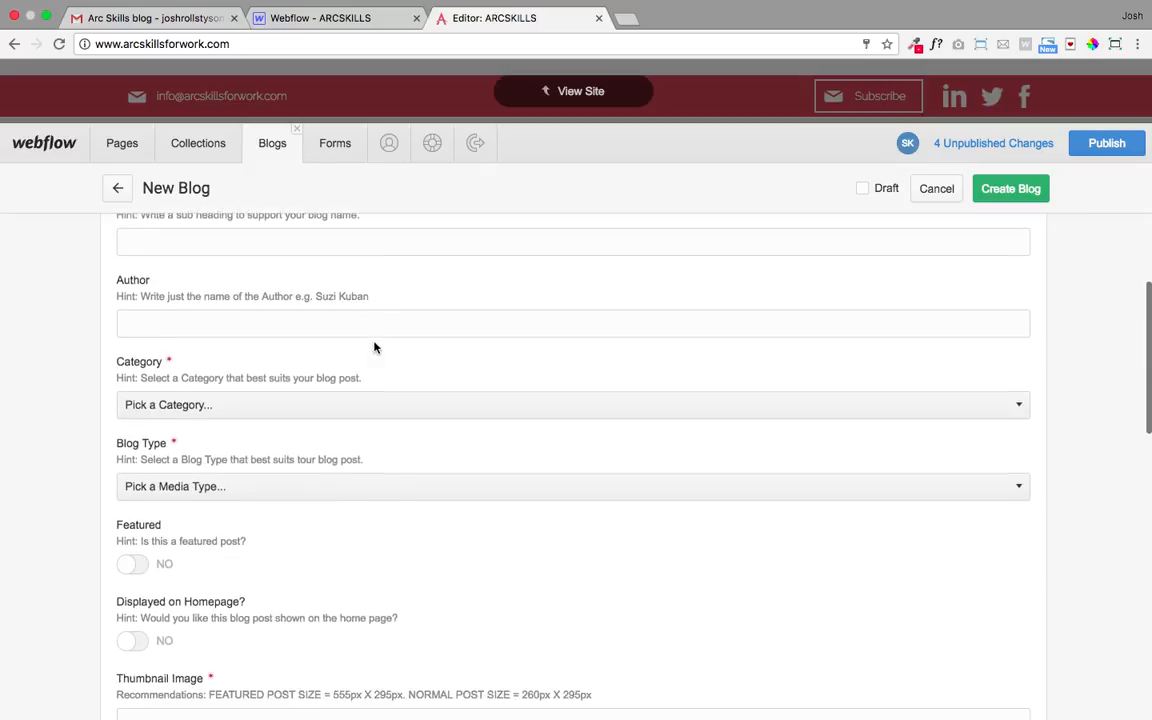
scroll(377, 348, "down", 8)
scroll(375, 347, "up", 20)
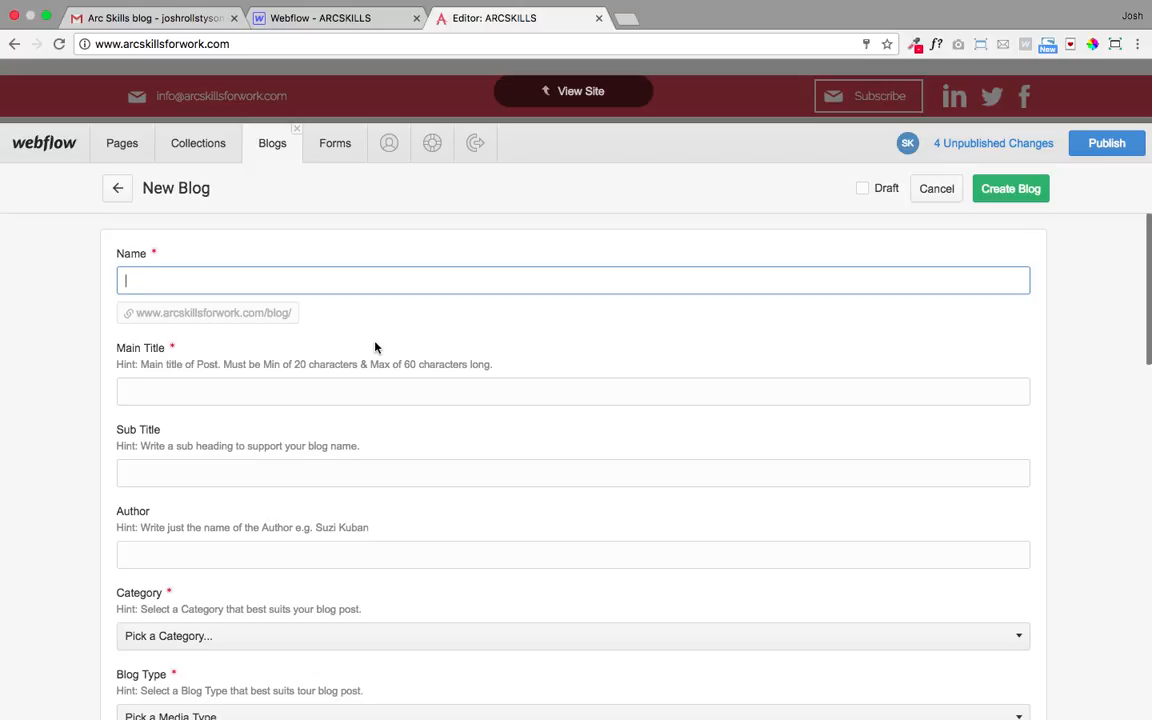
scroll(375, 347, "down", 3)
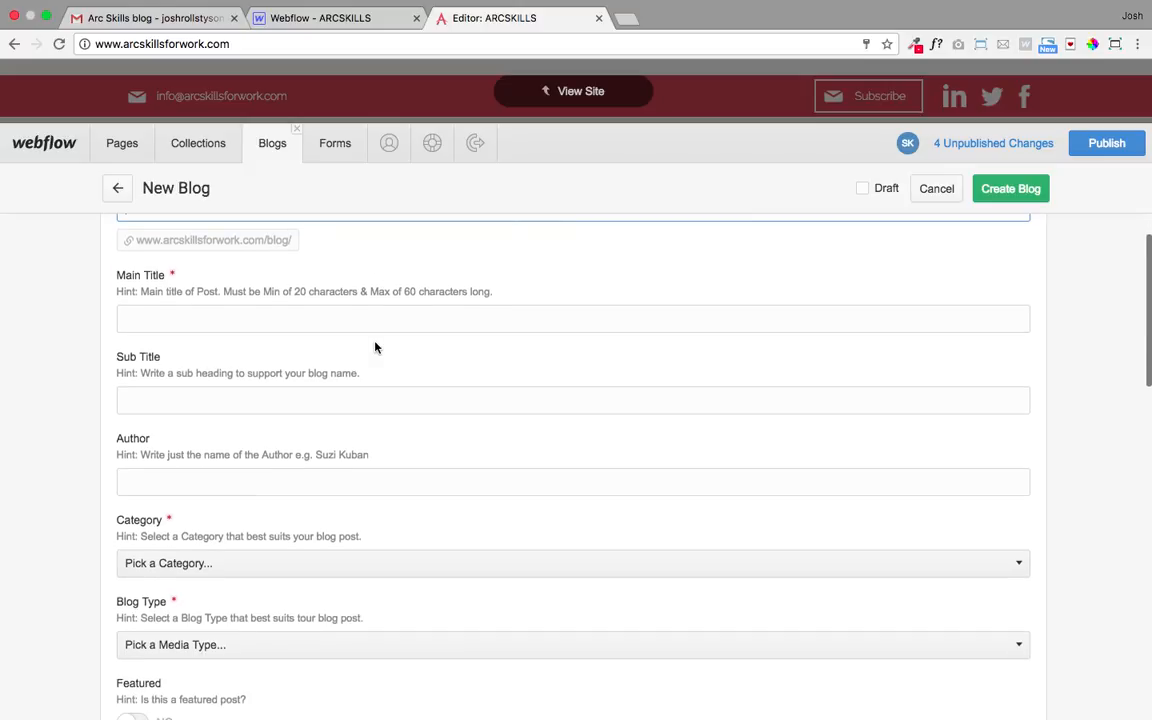
scroll(375, 347, "down", 5)
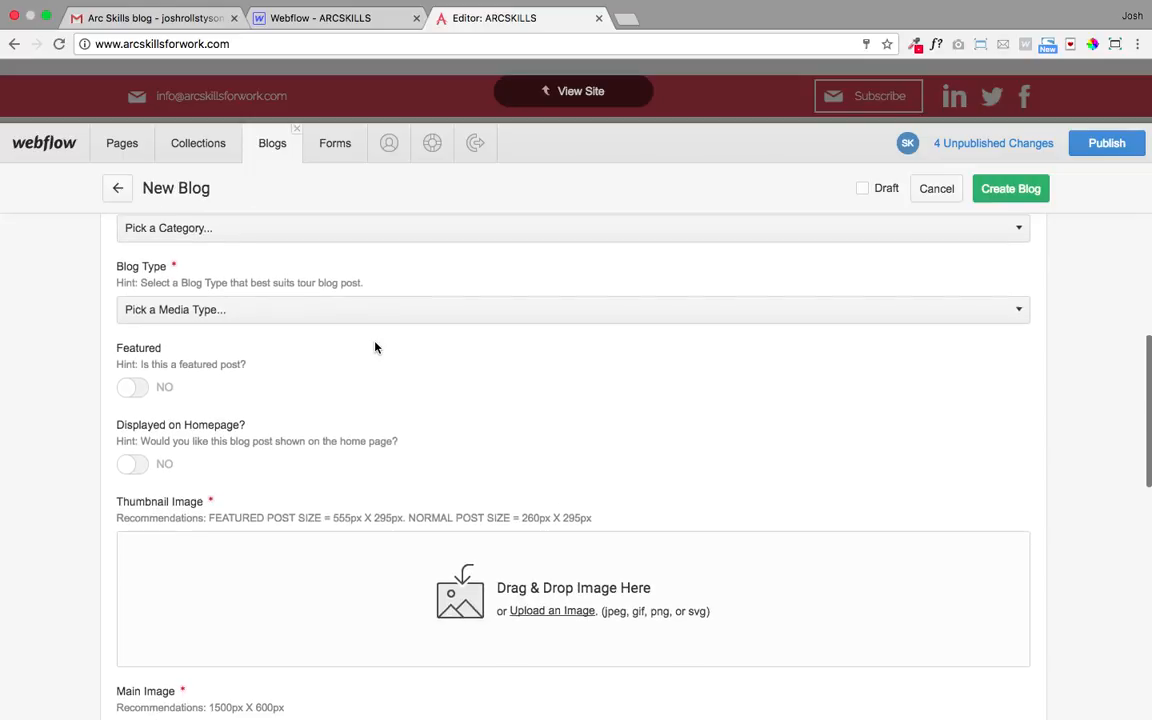
scroll(328, 460, "down", 4)
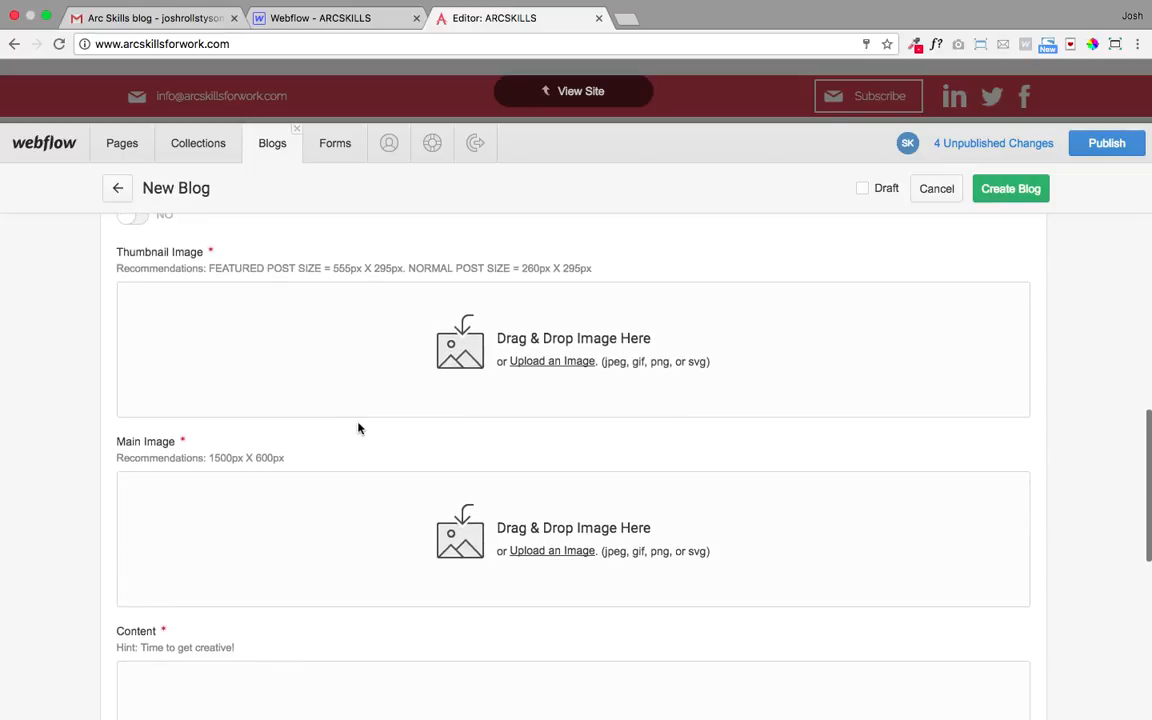
scroll(345, 387, "up", 12)
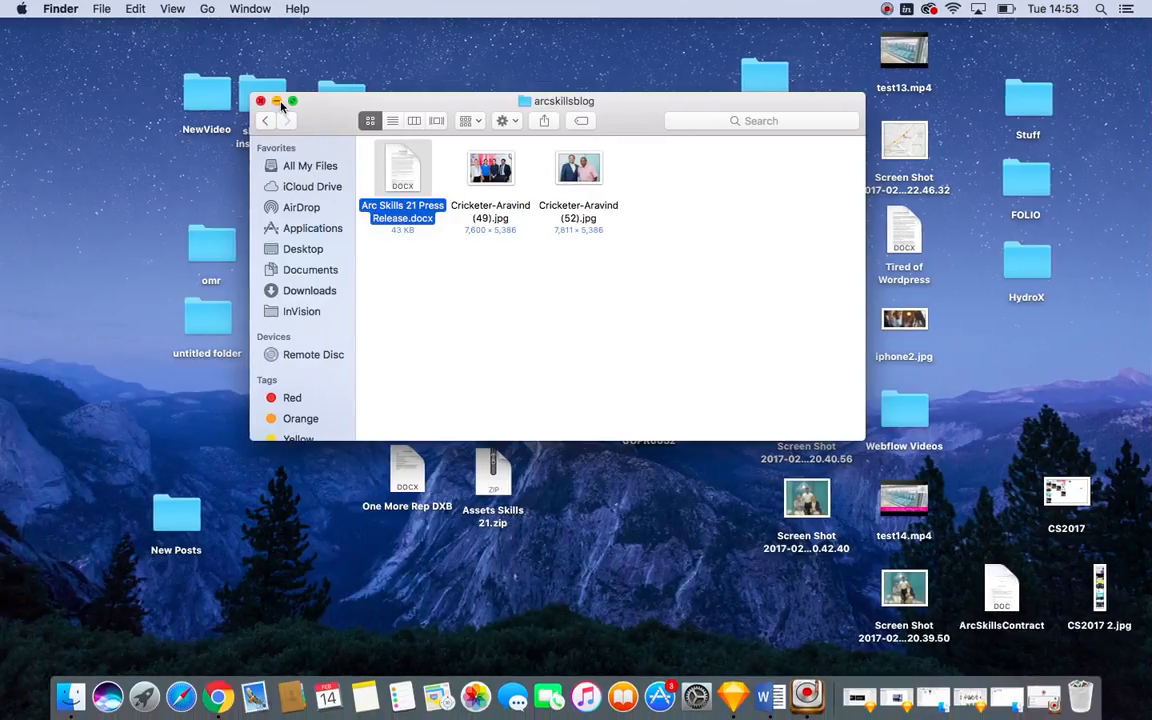
- Minimize the arcskillsblog Finder window and switch to the full-screen press release document
left_click(277, 102)
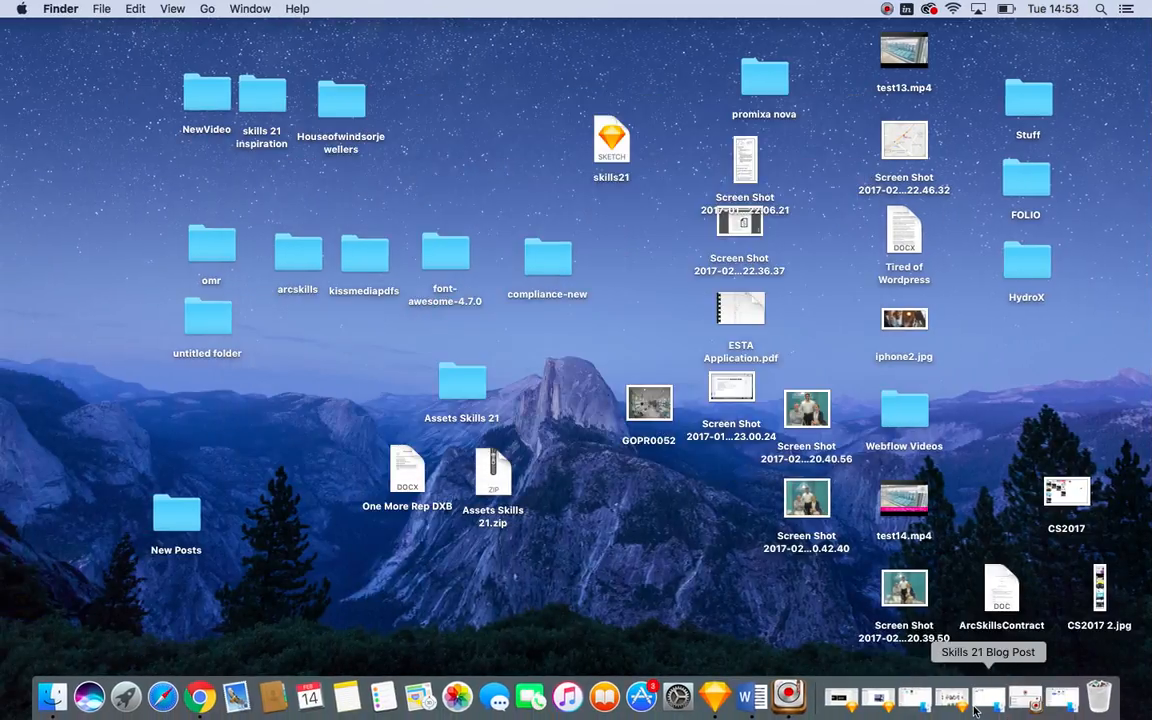
key("ctrl+Right")
key("ctrl+Right")
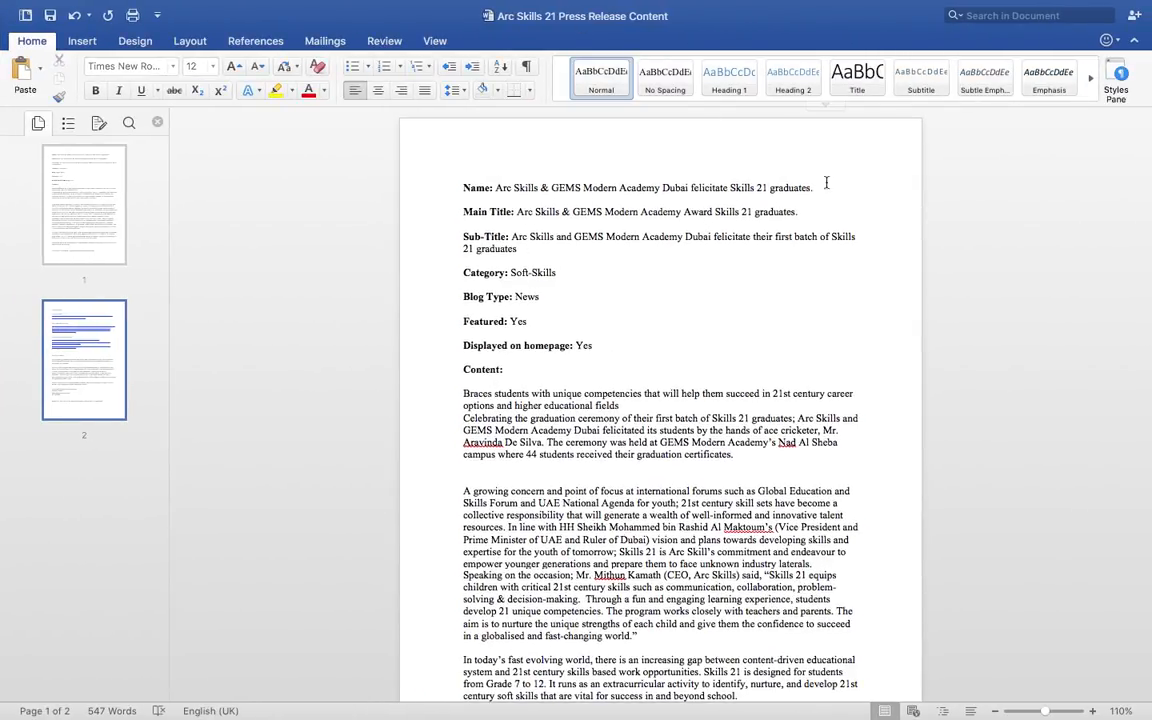
- Copy the press release's Name line and paste it into the blog's Name field
left_click_drag(812, 187, 512, 195)
key("super+c")
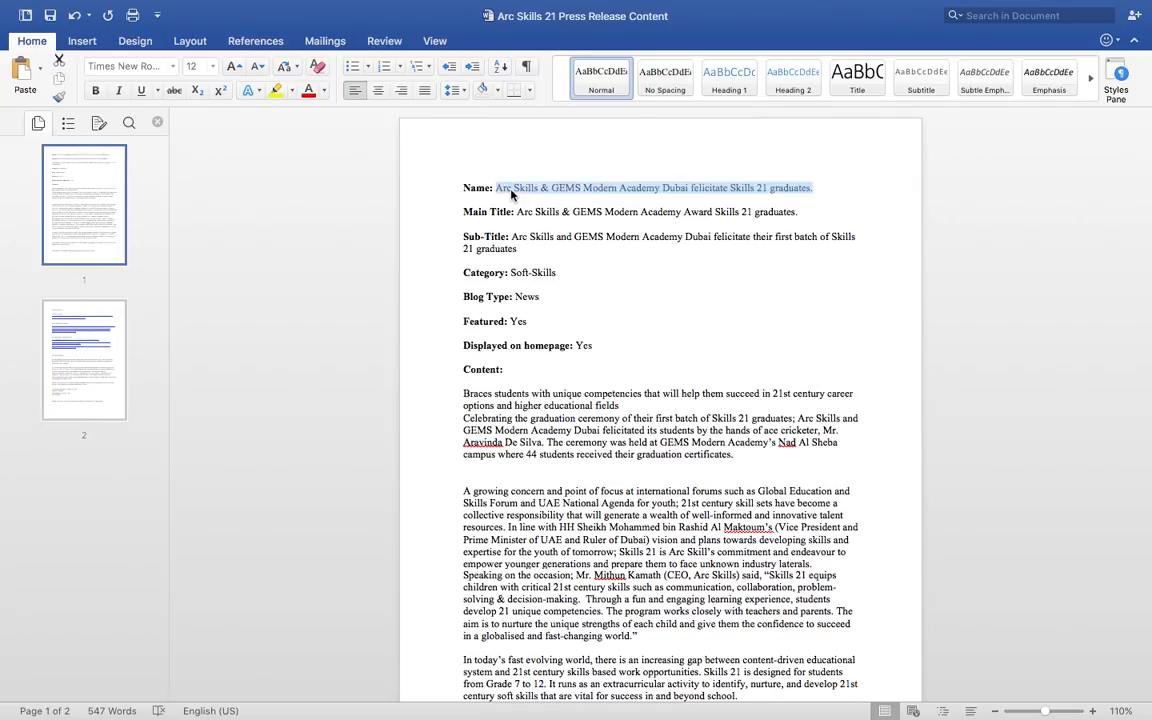
key("ctrl+Left")
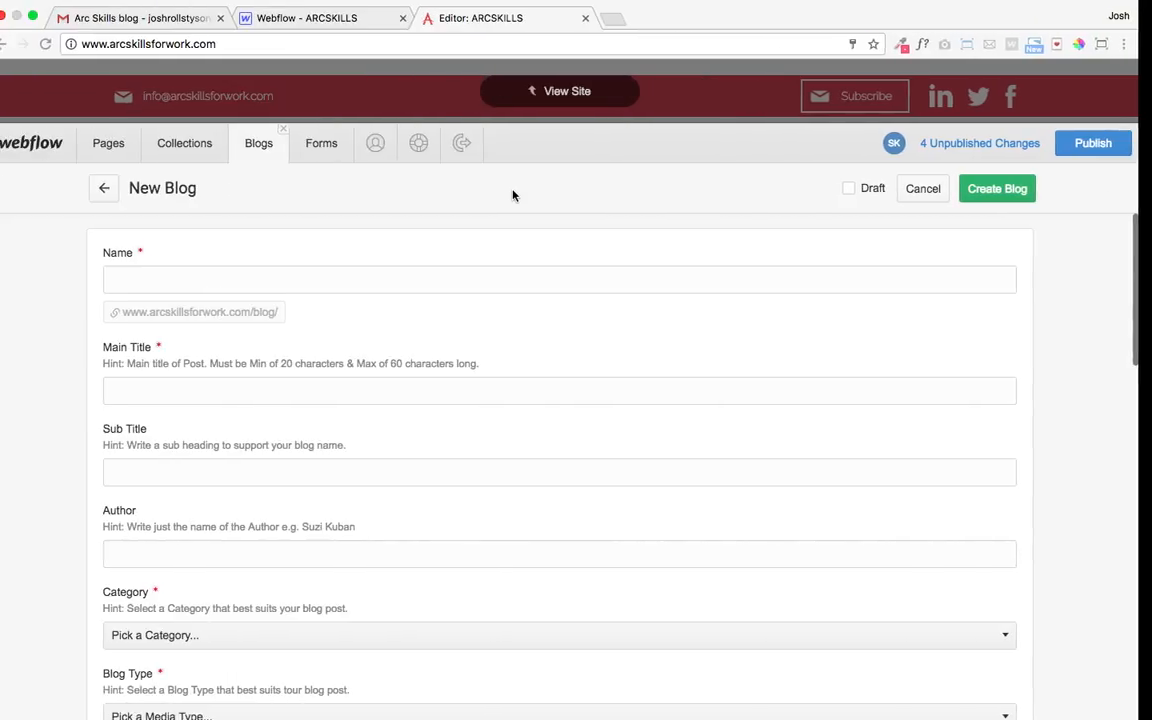
key("super+v")
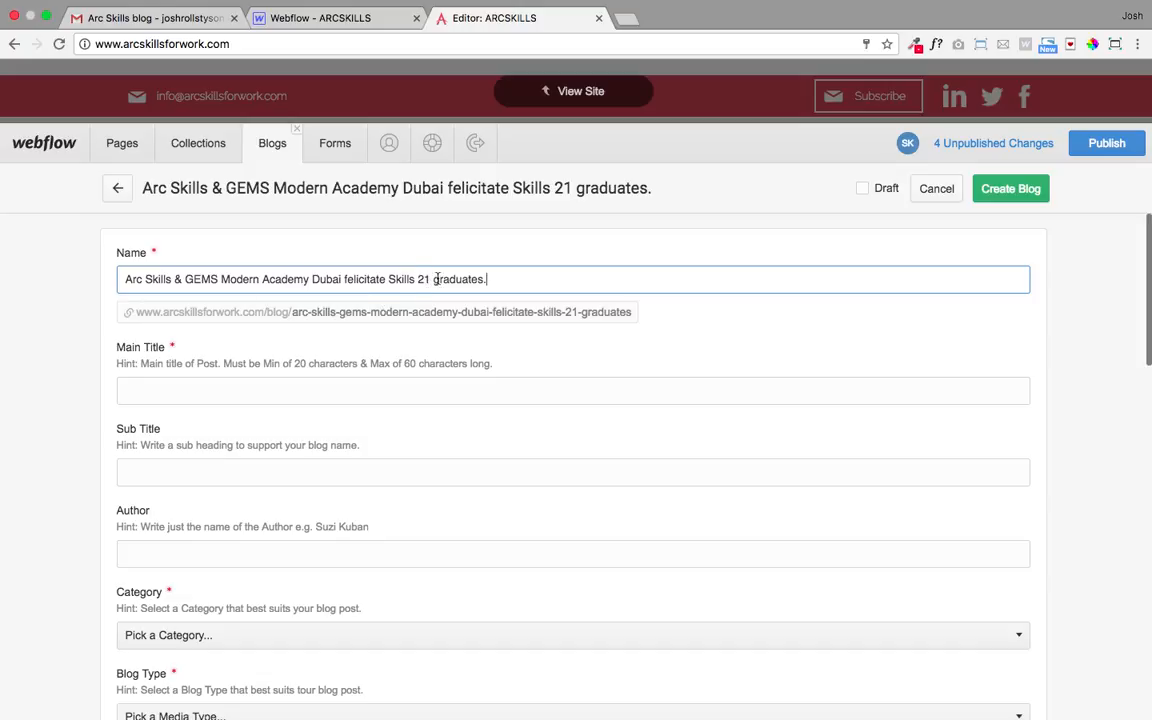
scroll(466, 277, "down", 1)
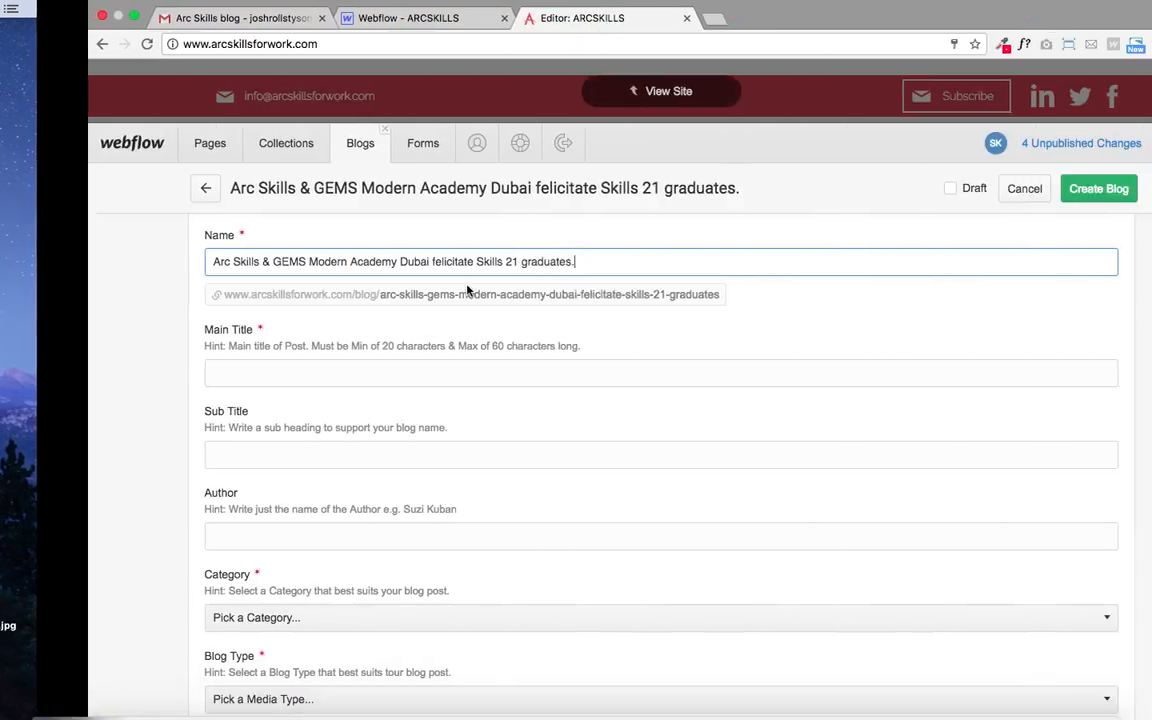
- Replace Name with the press release title 'Arc Skills & GEMS Modern Academy Award Skills 21 graduates.'
key("ctrl+Right")
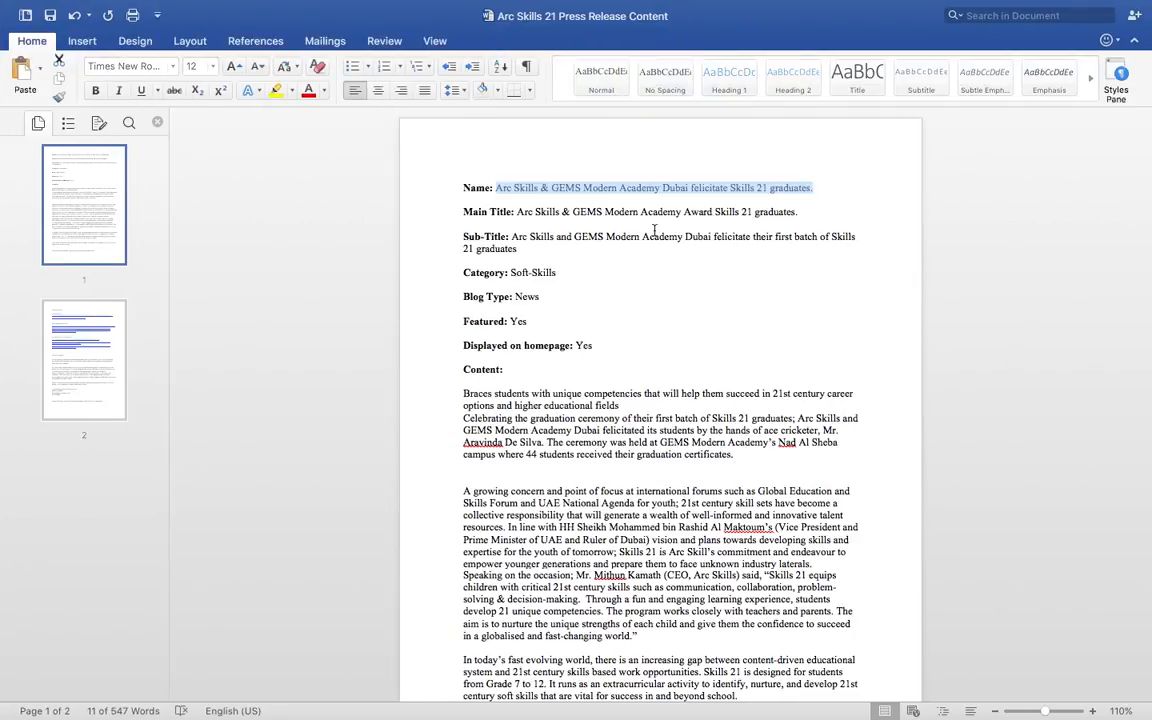
left_click(797, 215)
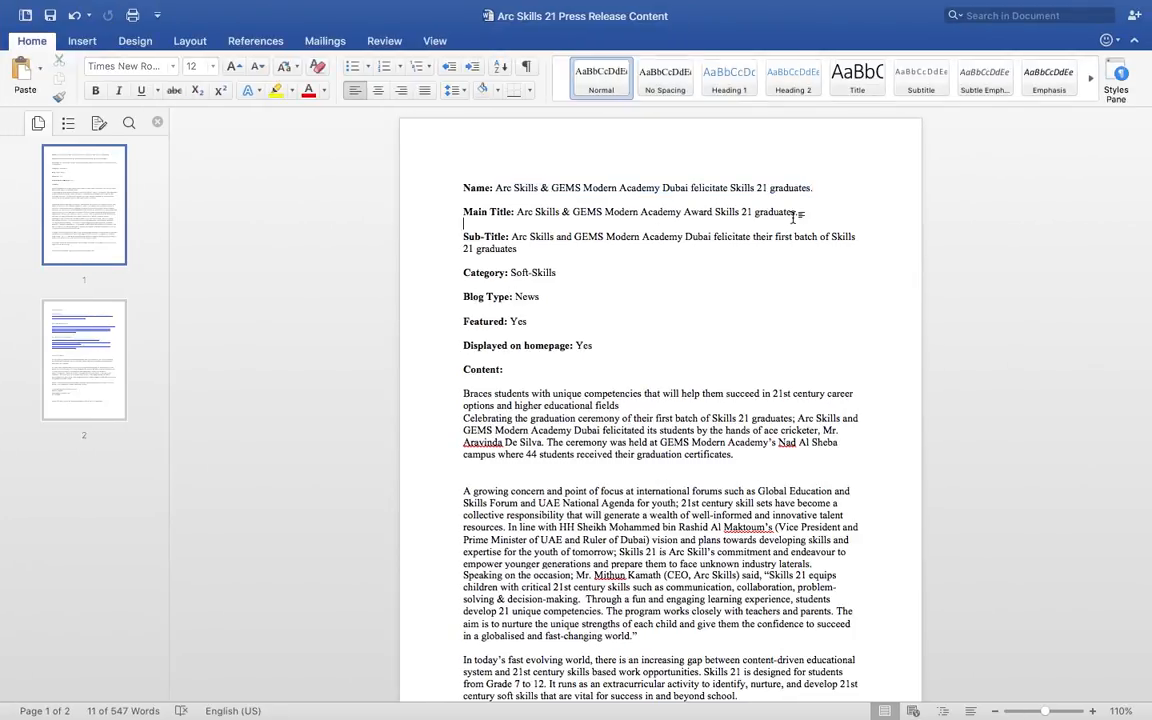
left_click_drag(799, 212, 517, 212)
key("super+c")
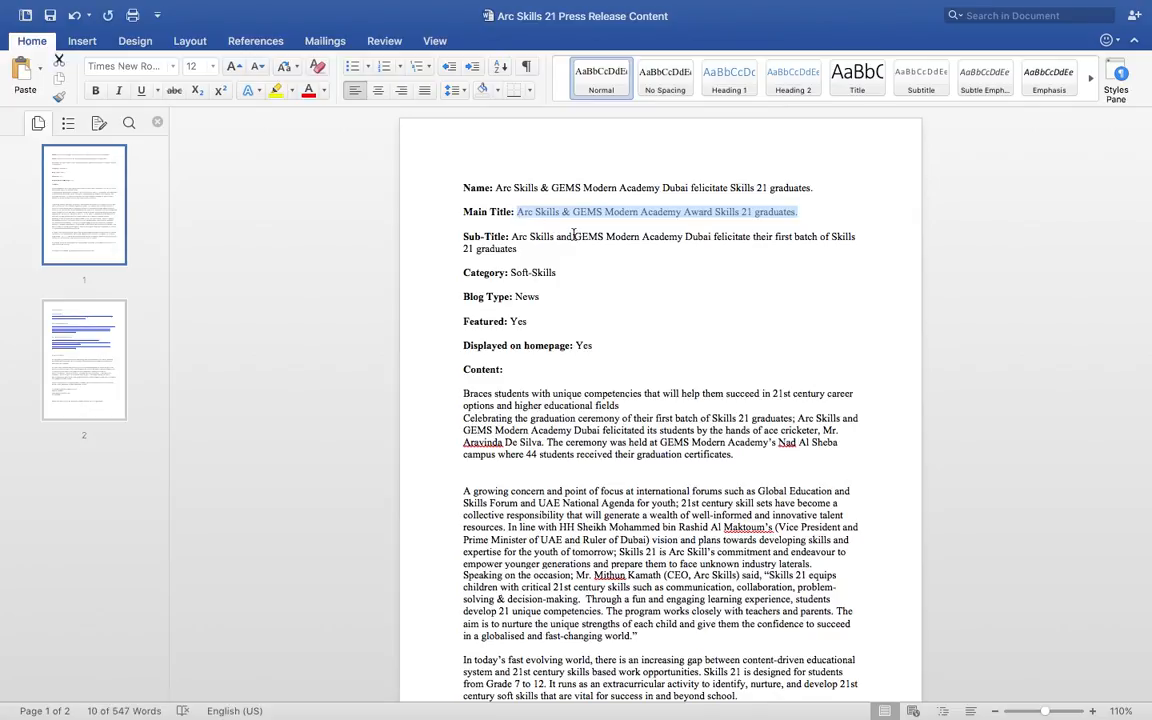
key("ctrl+Right")
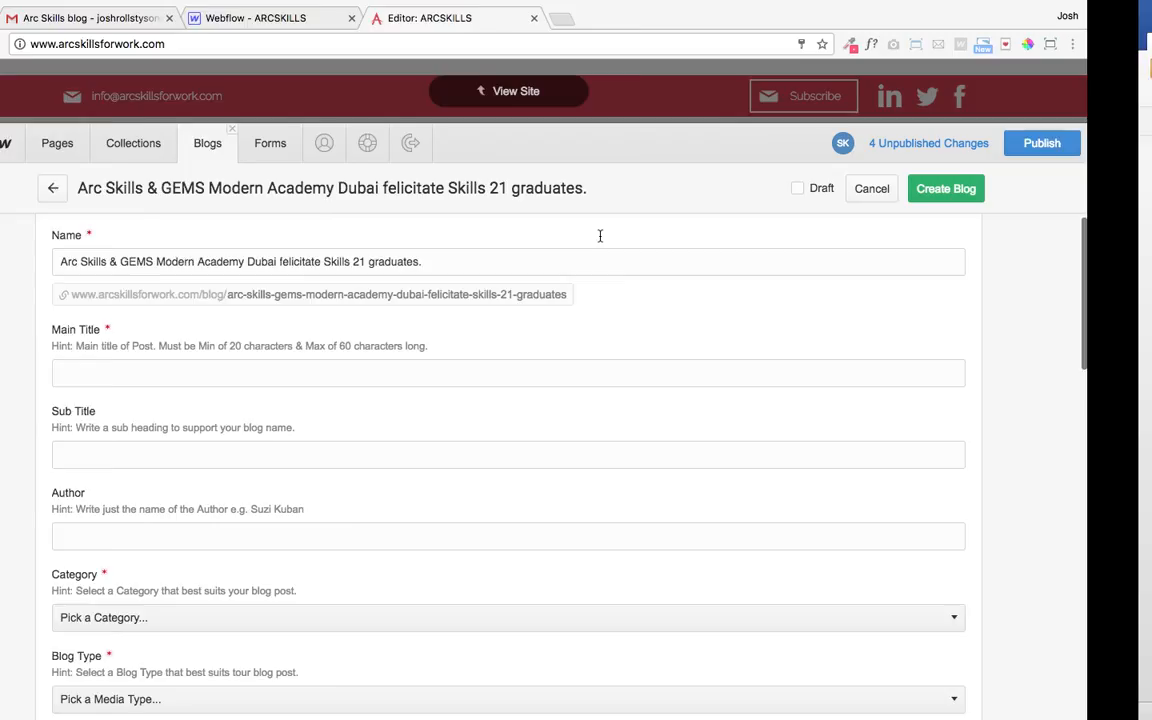
left_click_drag(489, 261, 156, 253)
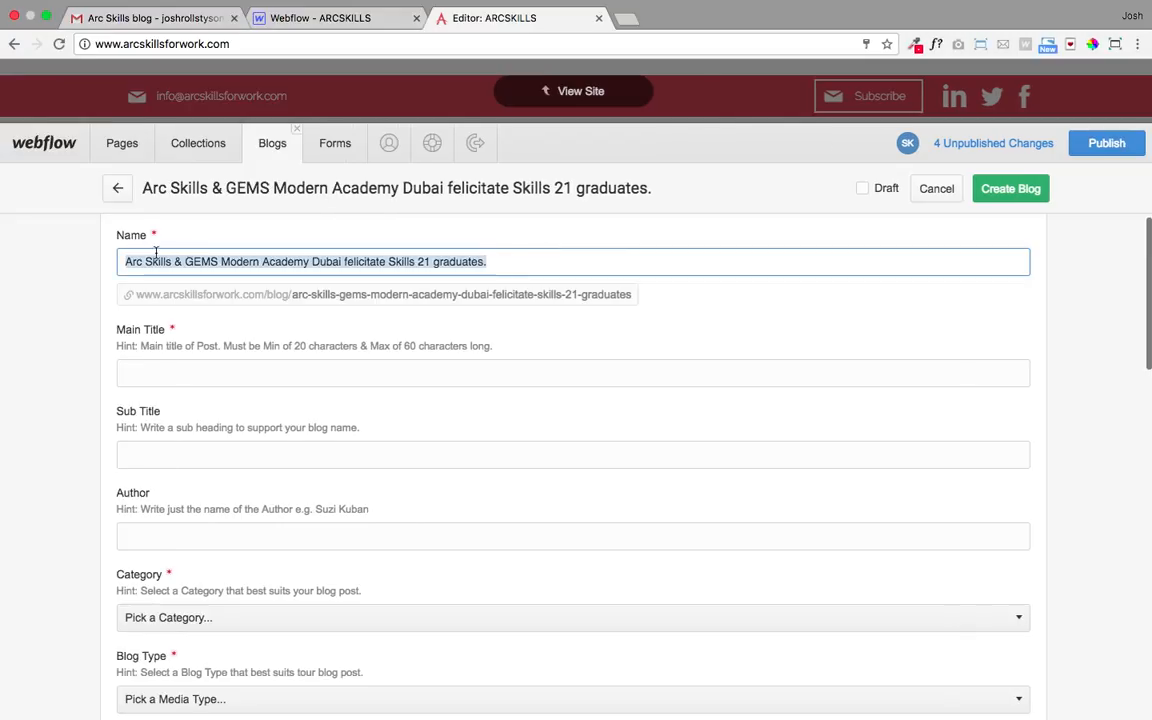
key("super+v")
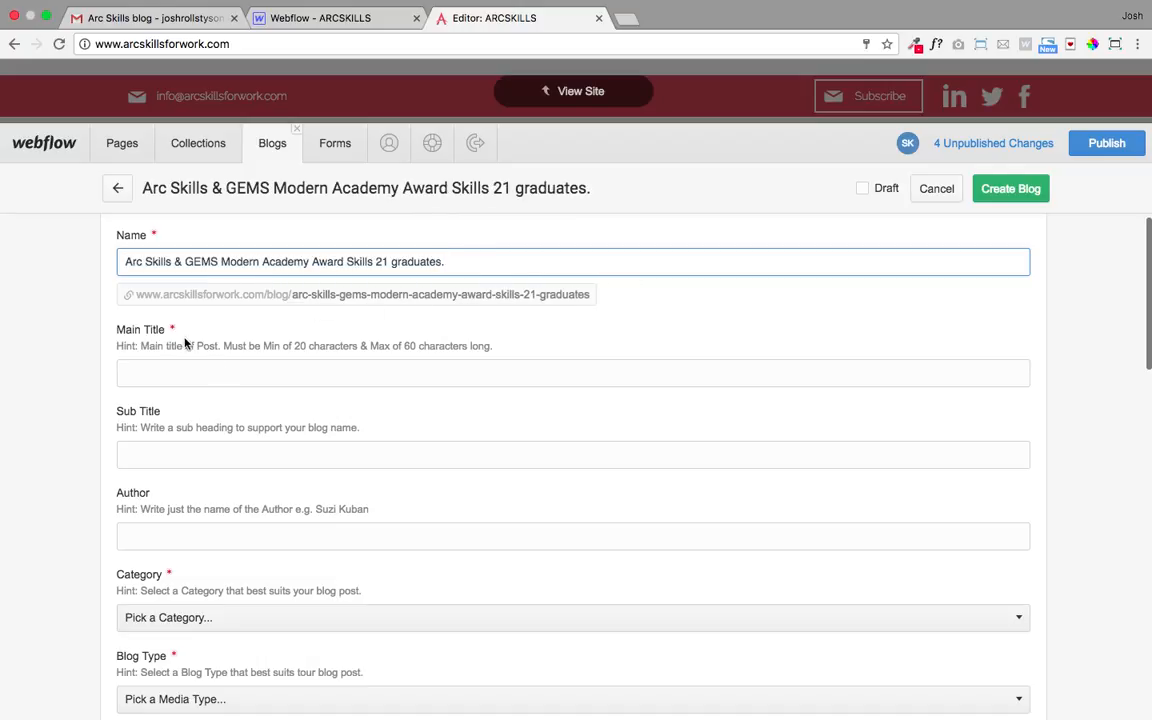
- Paste the same title into the Main Title field
left_click(170, 368)
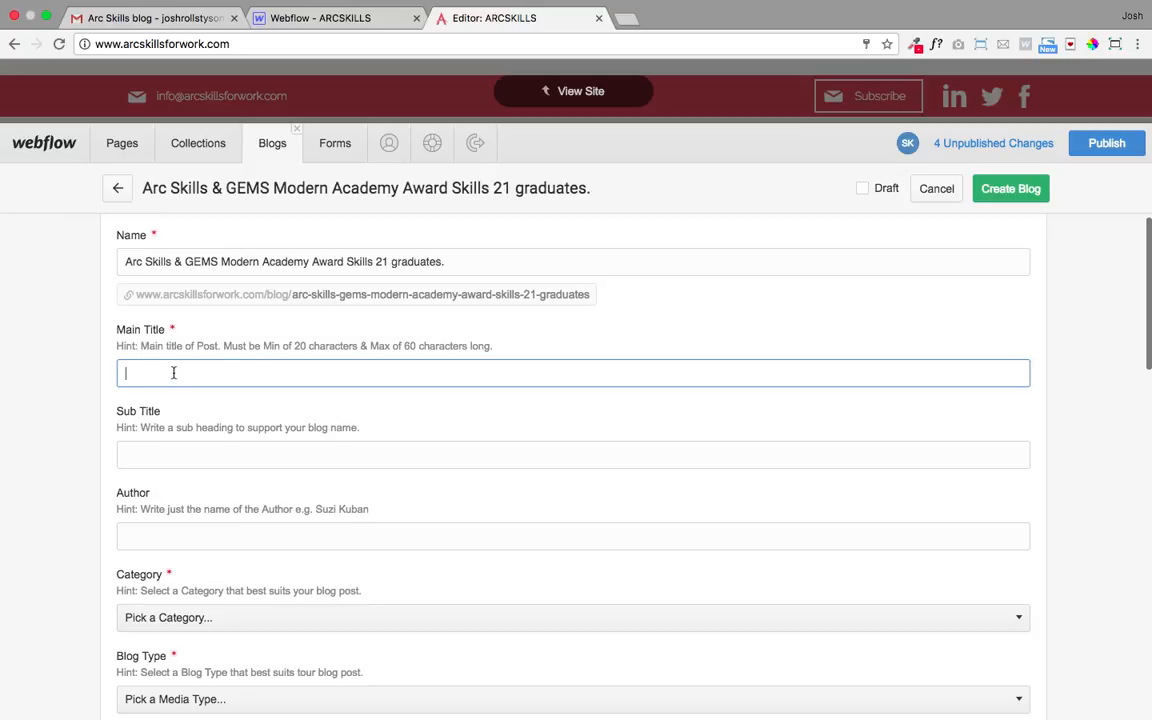
key("super+v")
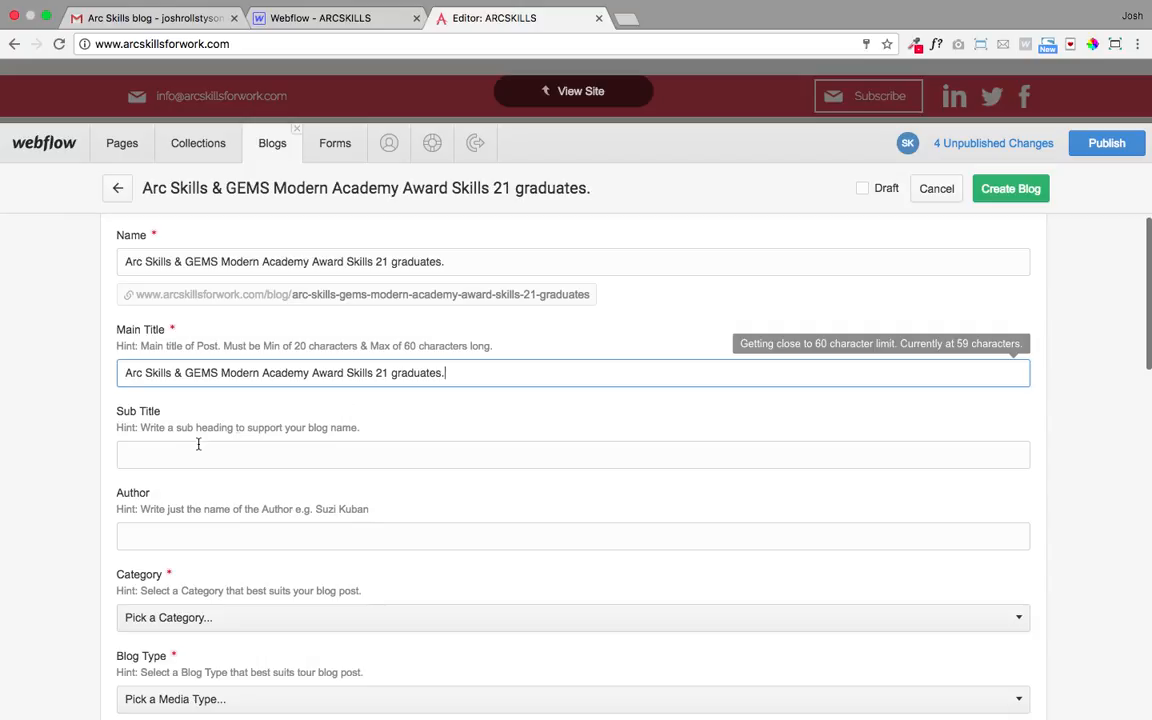
left_click(180, 455)
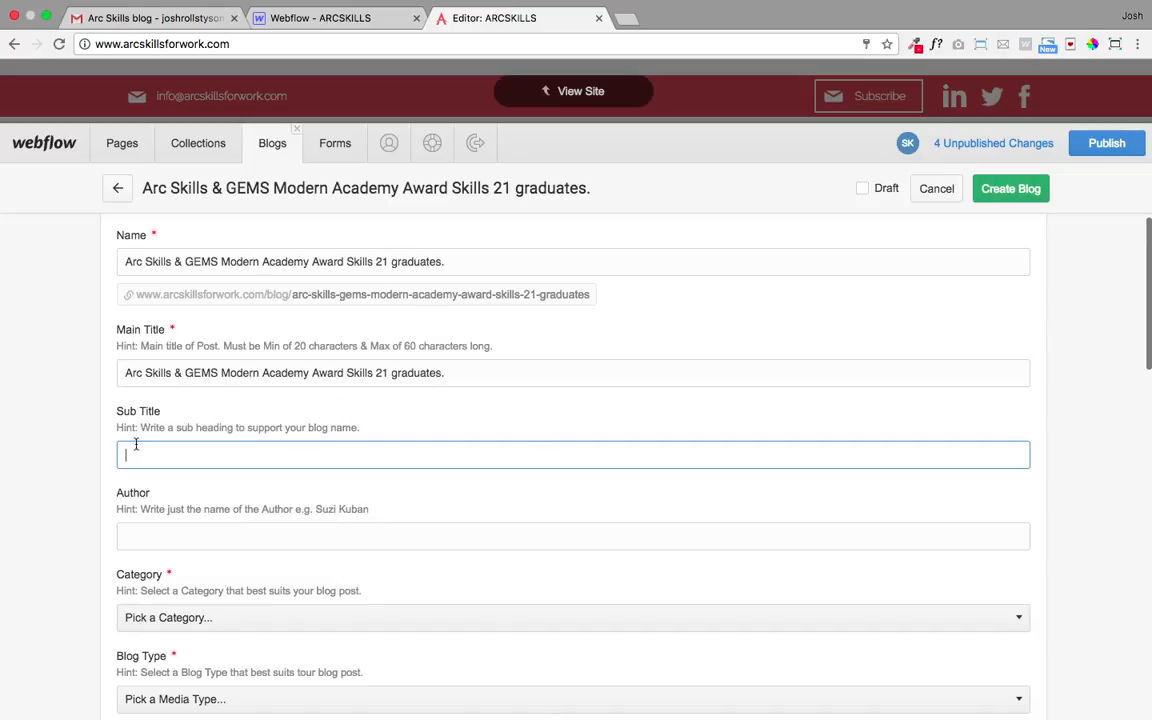
- Paste the press release subtitle into Sub Title and end it with a full stop
key("ctrl+Left")
key("ctrl+Right")
key("ctrl+Right")
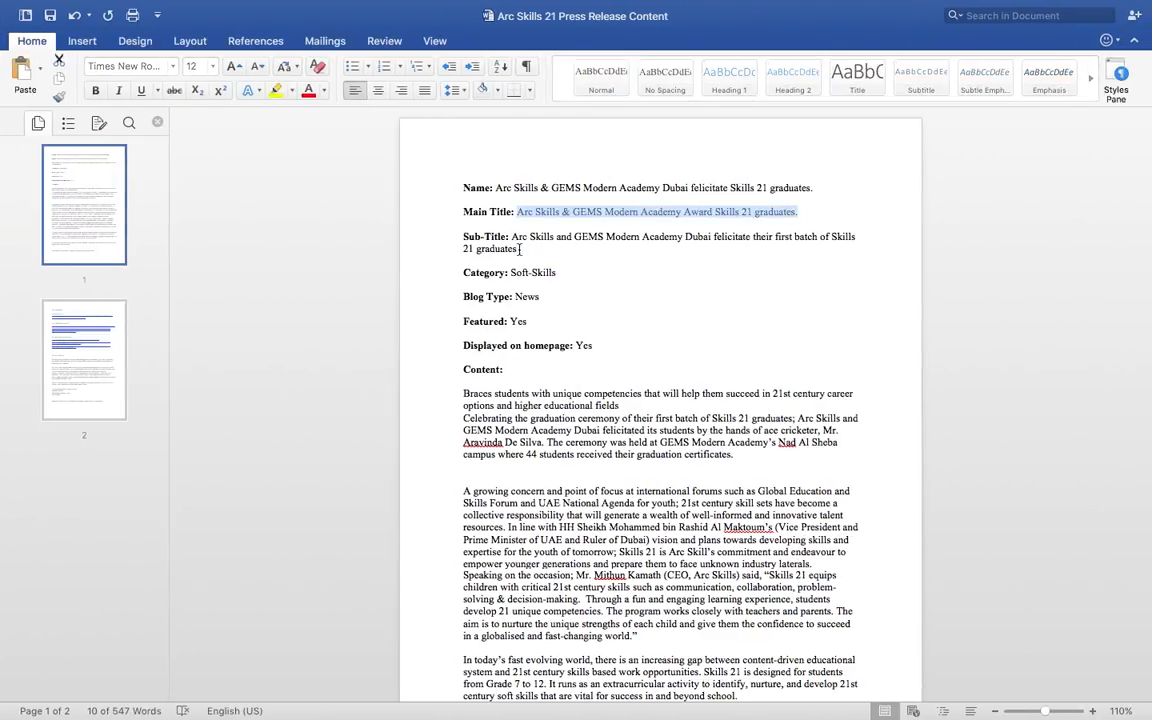
left_click_drag(517, 249, 512, 240)
key("super+c")
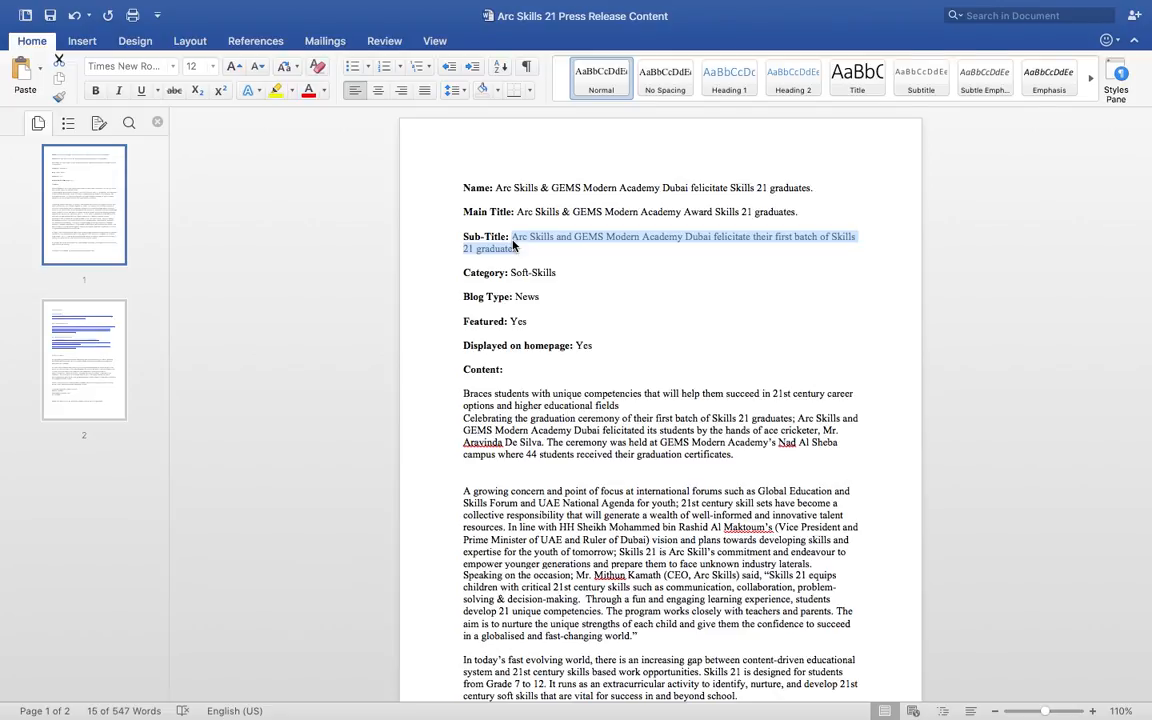
key("ctrl+Left")
left_click(204, 456)
key("super+v")
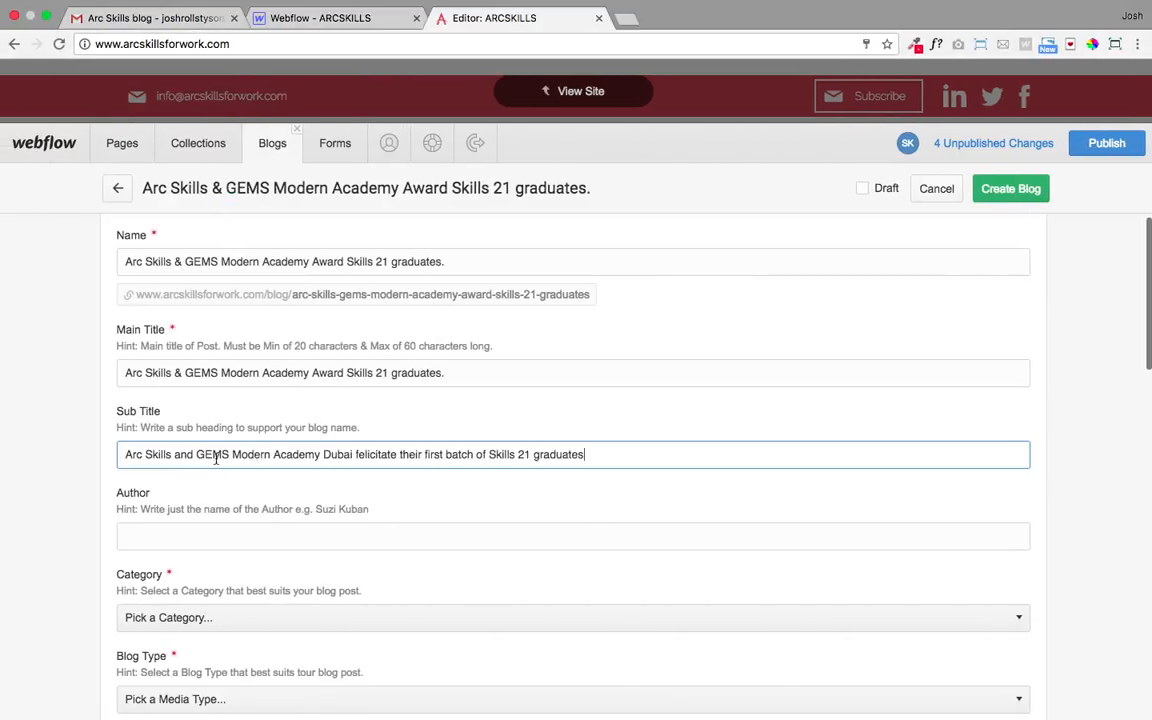
type(".")
scroll(381, 520, "down", 1)
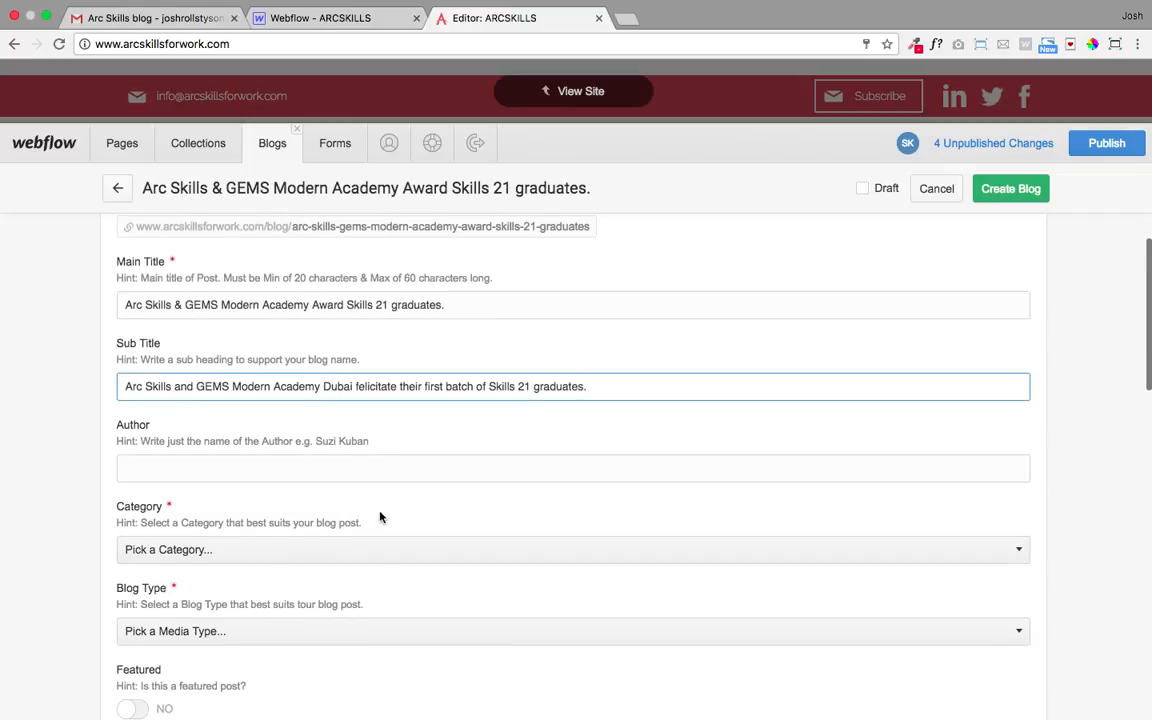
scroll(311, 434, "up", 1)
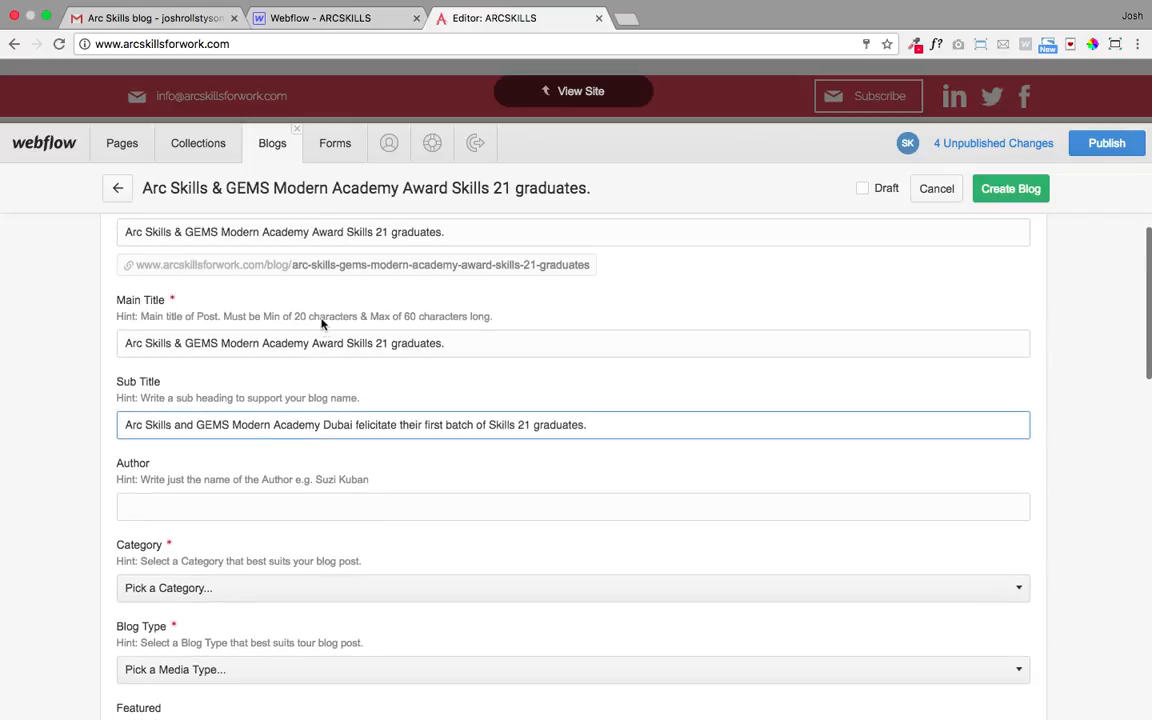
scroll(256, 387, "down", 2)
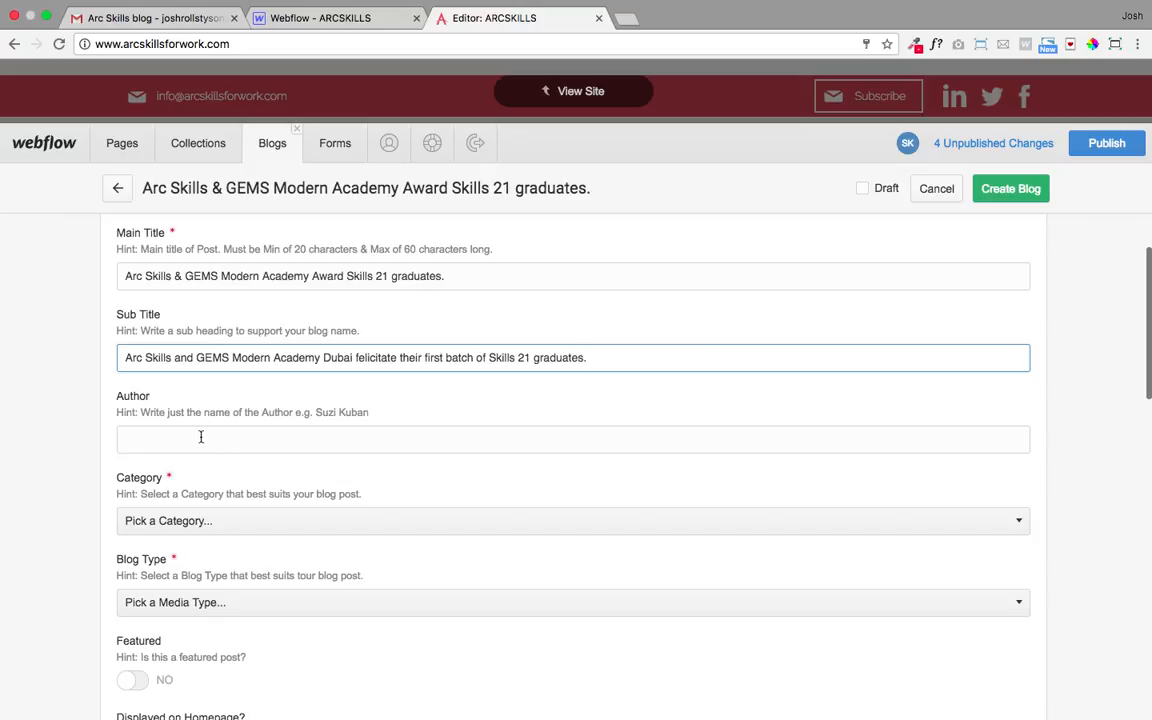
scroll(200, 432, "down", 2)
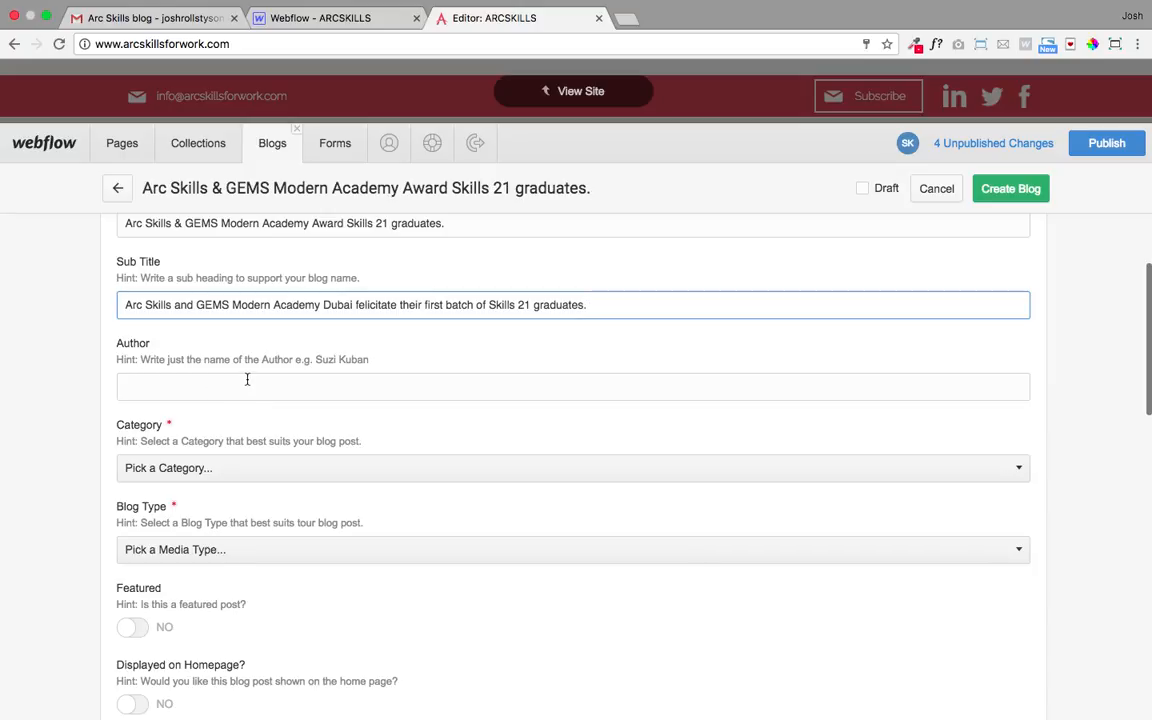
scroll(270, 416, "down", 2)
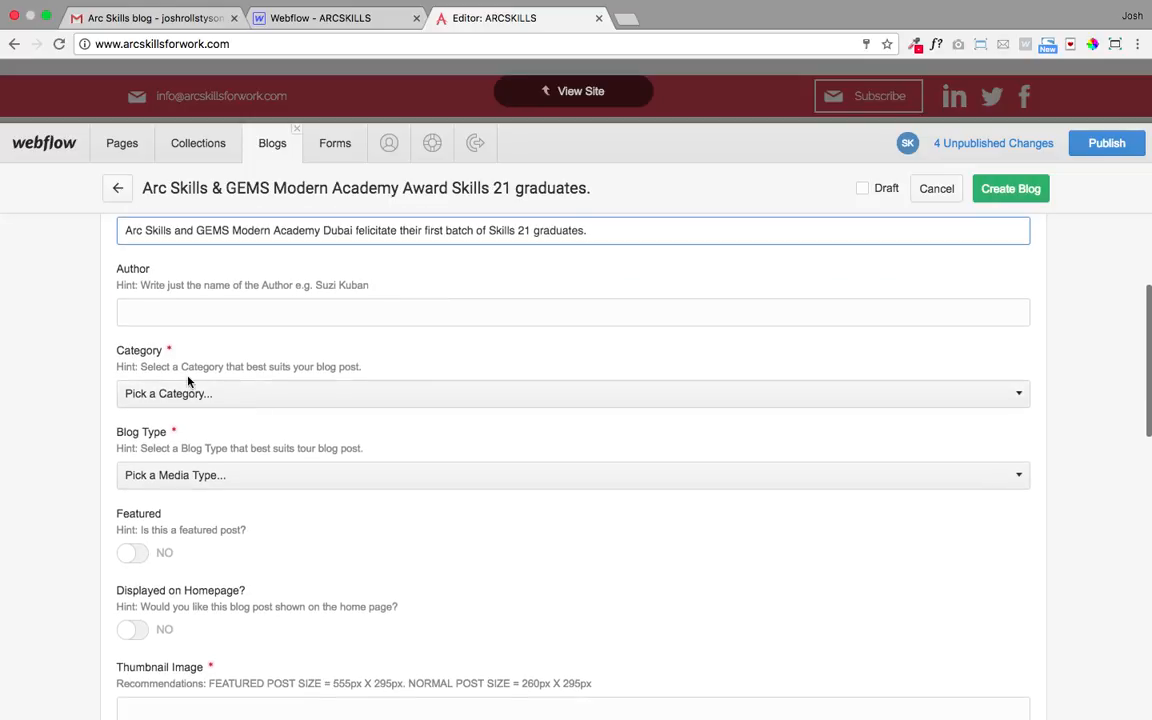
- Choose Soft-Skills from the Category dropdown and News from the Blog Type dropdown
left_click(255, 401)
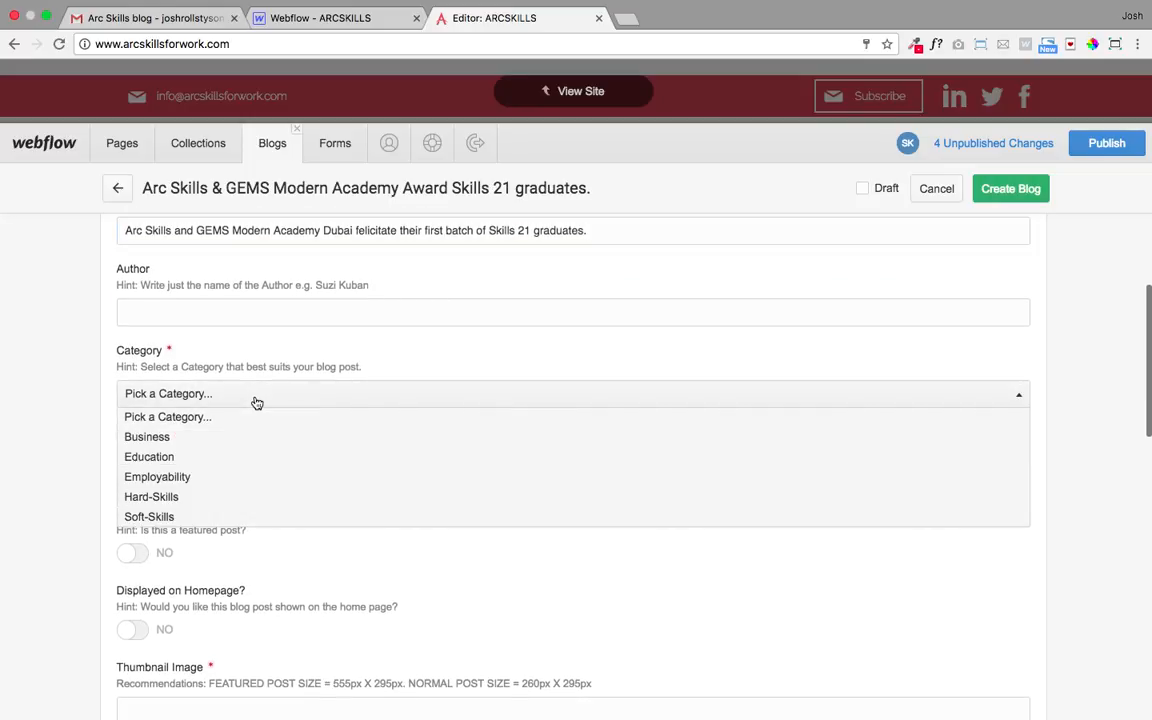
left_click(185, 516)
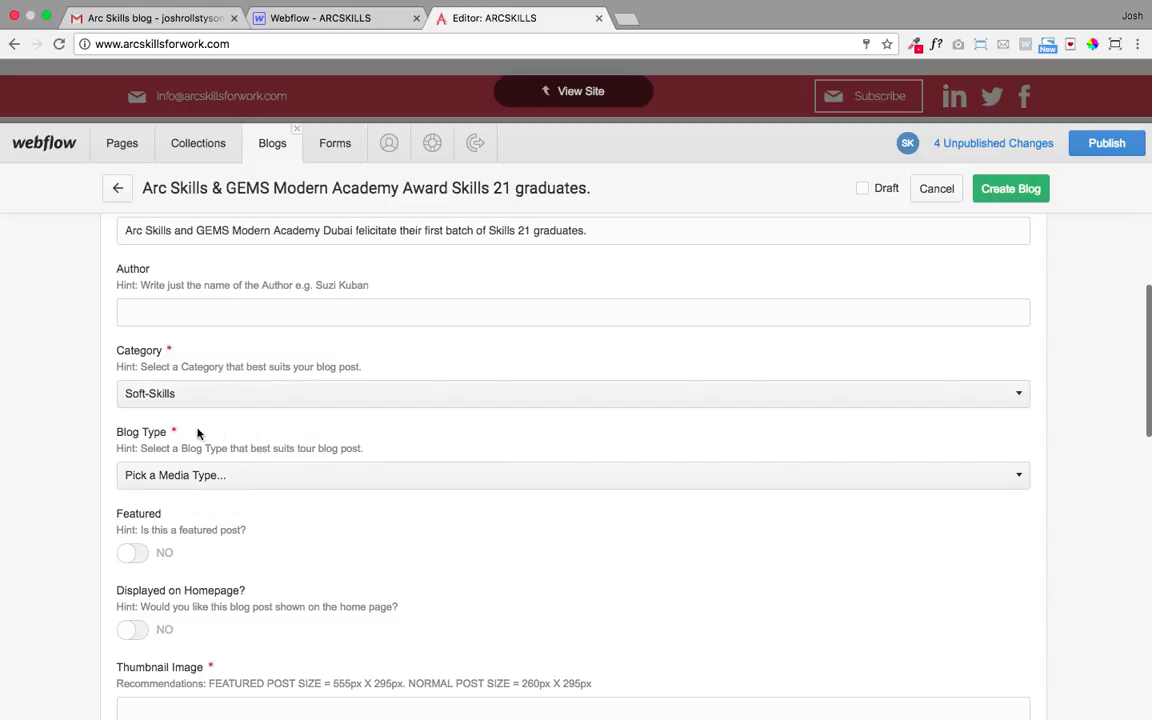
left_click(238, 480)
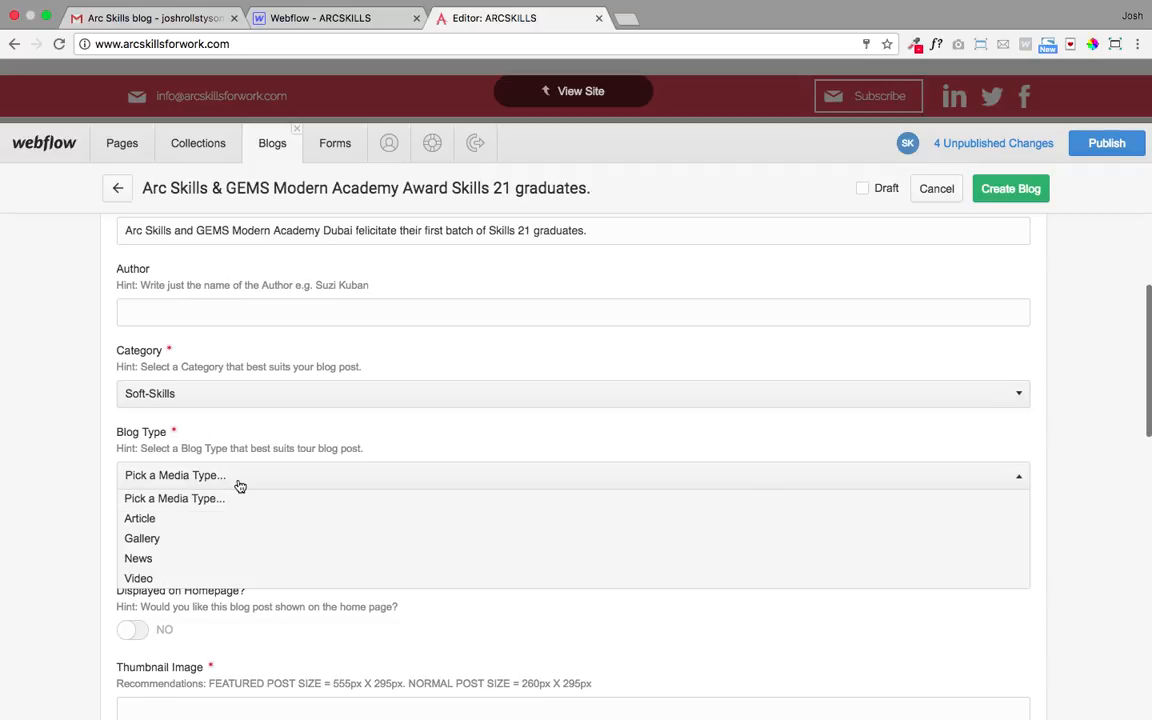
left_click(177, 563)
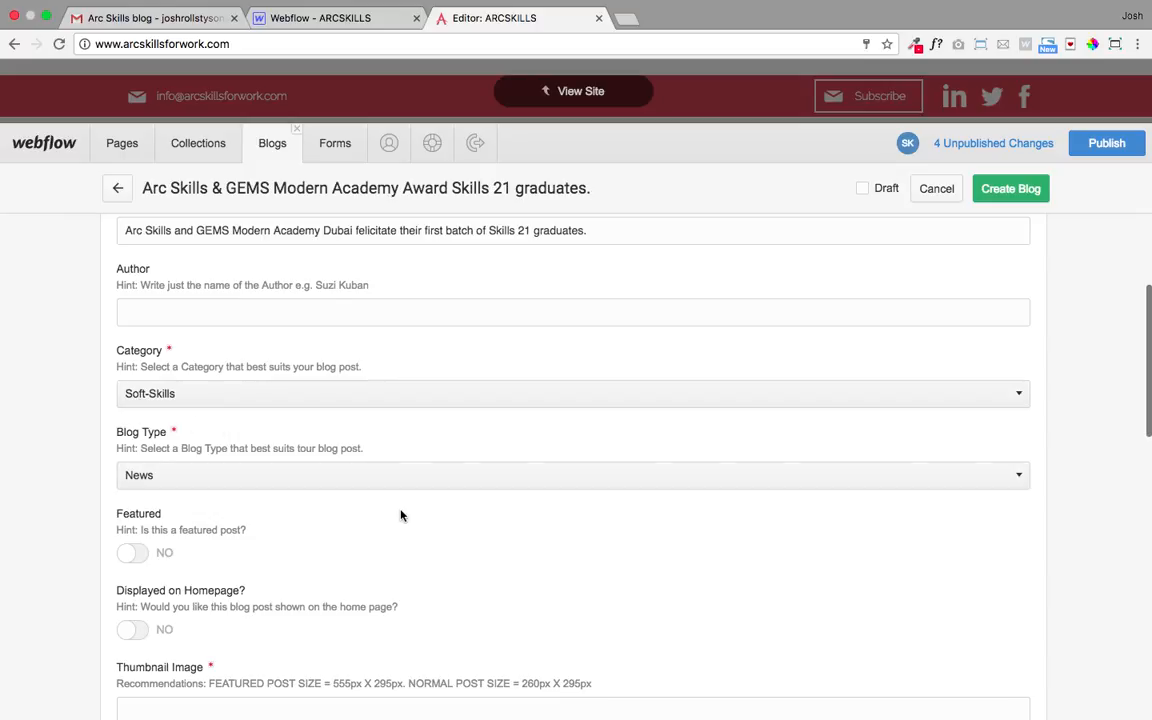
scroll(406, 514, "down", 1)
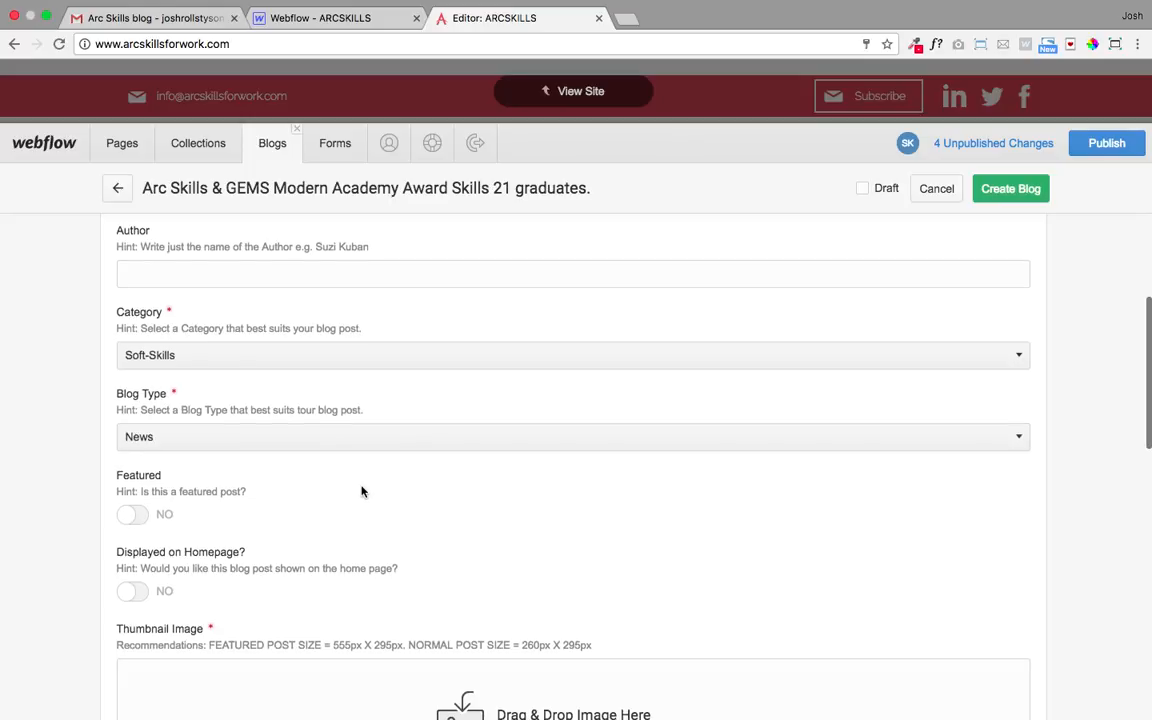
scroll(360, 489, "down", 2)
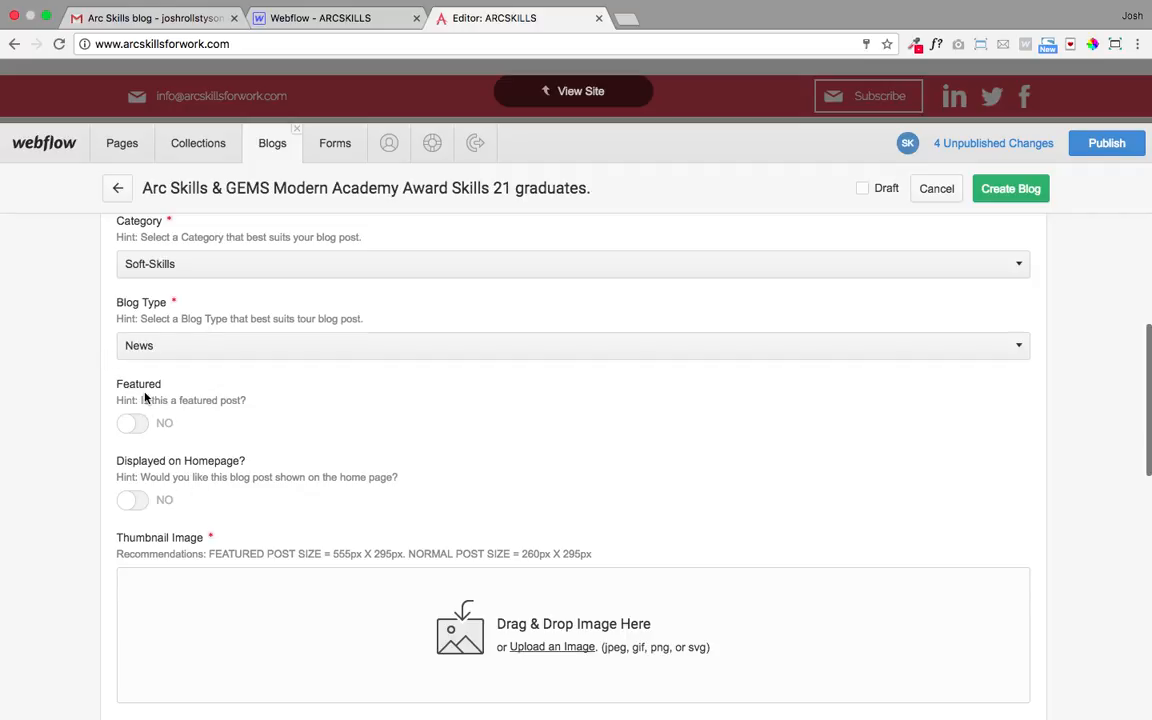
scroll(232, 390, "down", 1)
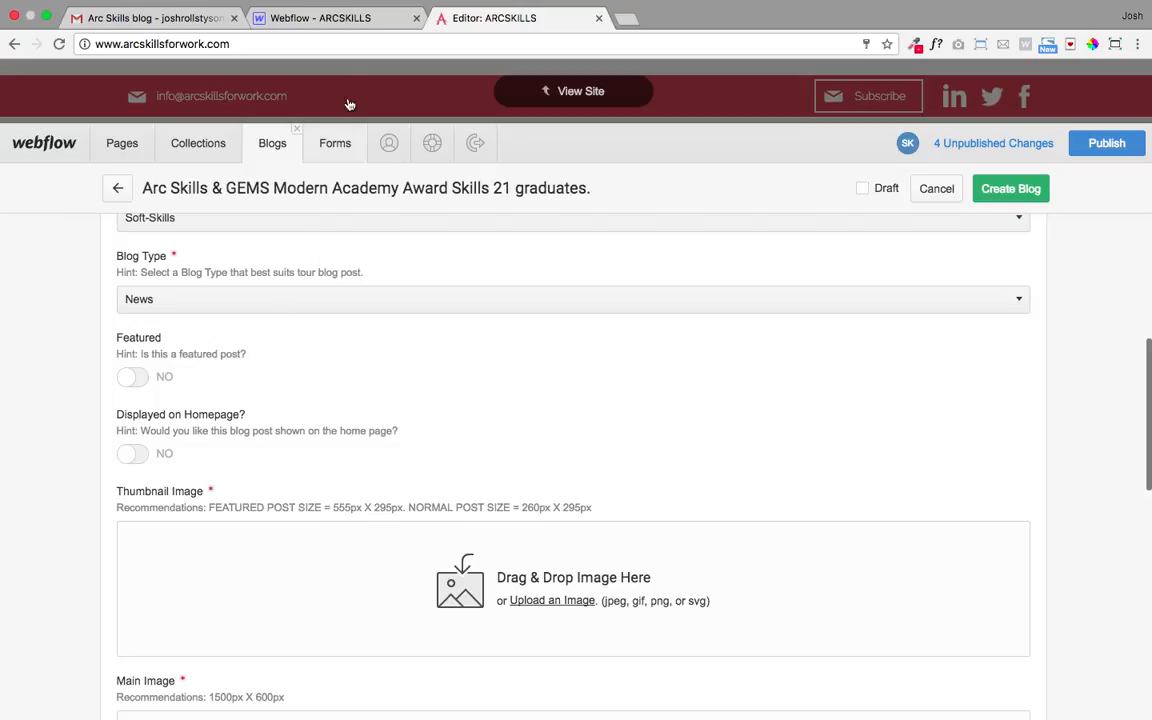
- Switch to the Webflow Designer tab and scroll the Home page down to its blog cards
left_click(350, 18)
scroll(483, 311, "down", 15)
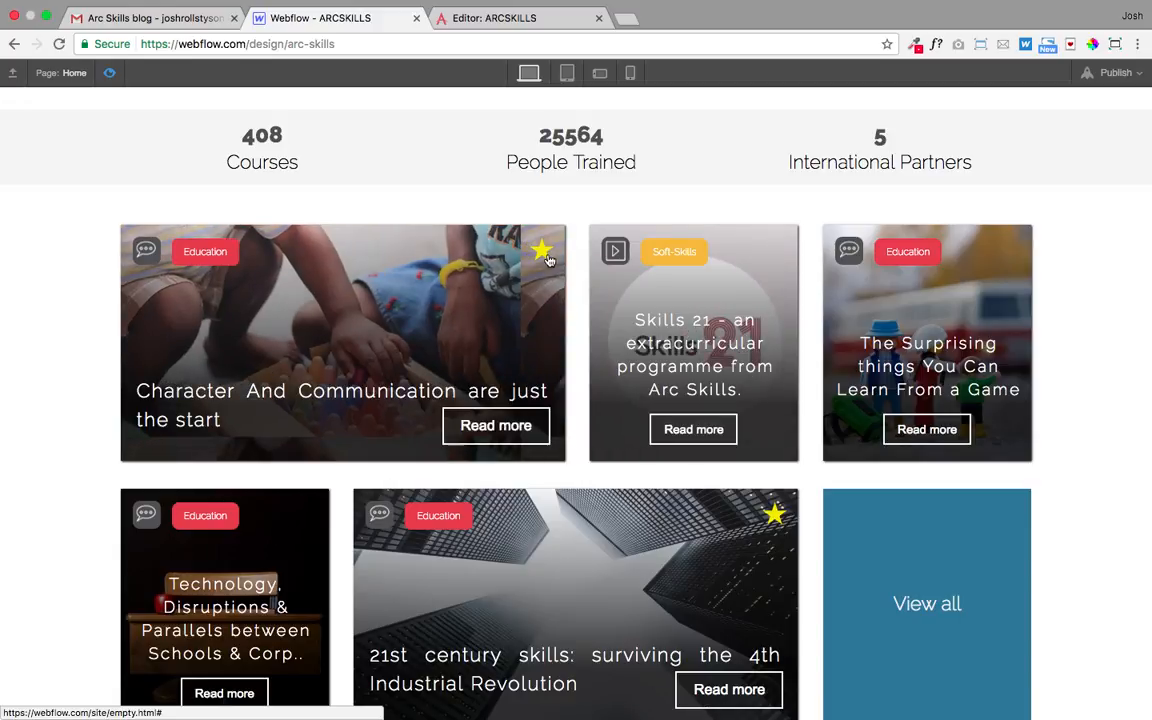
- Set the post's Featured switch to YES and glance at the Designer's blog cards
left_click(455, 27)
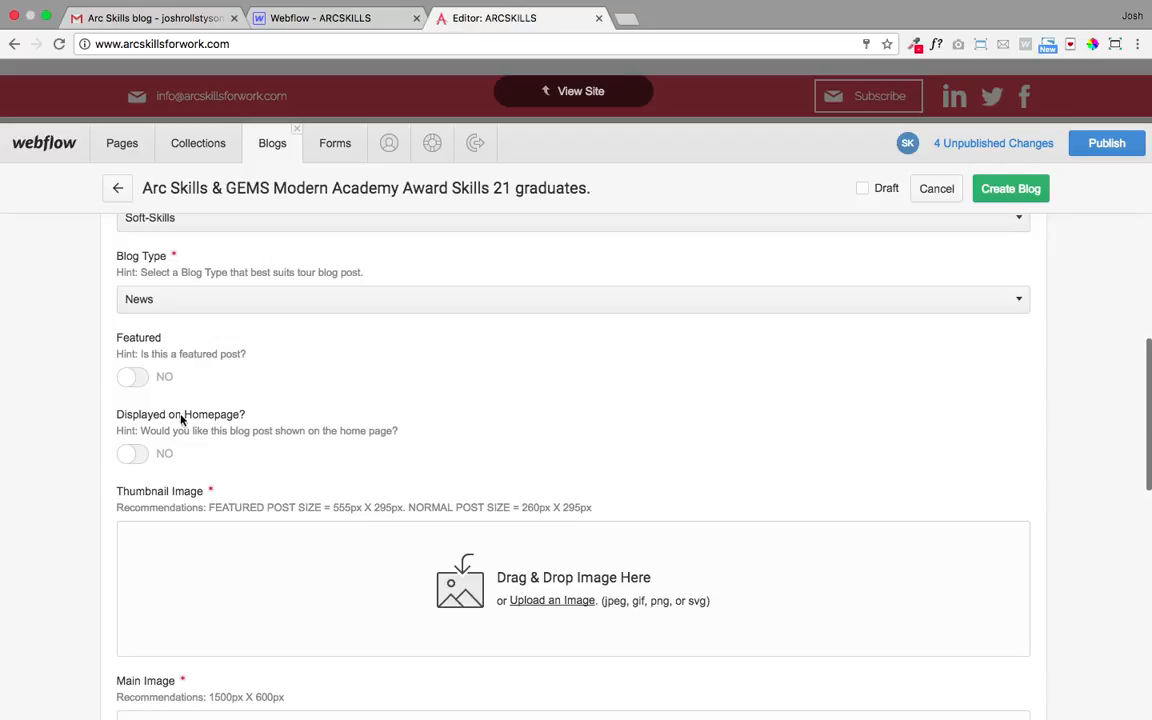
left_click(130, 376)
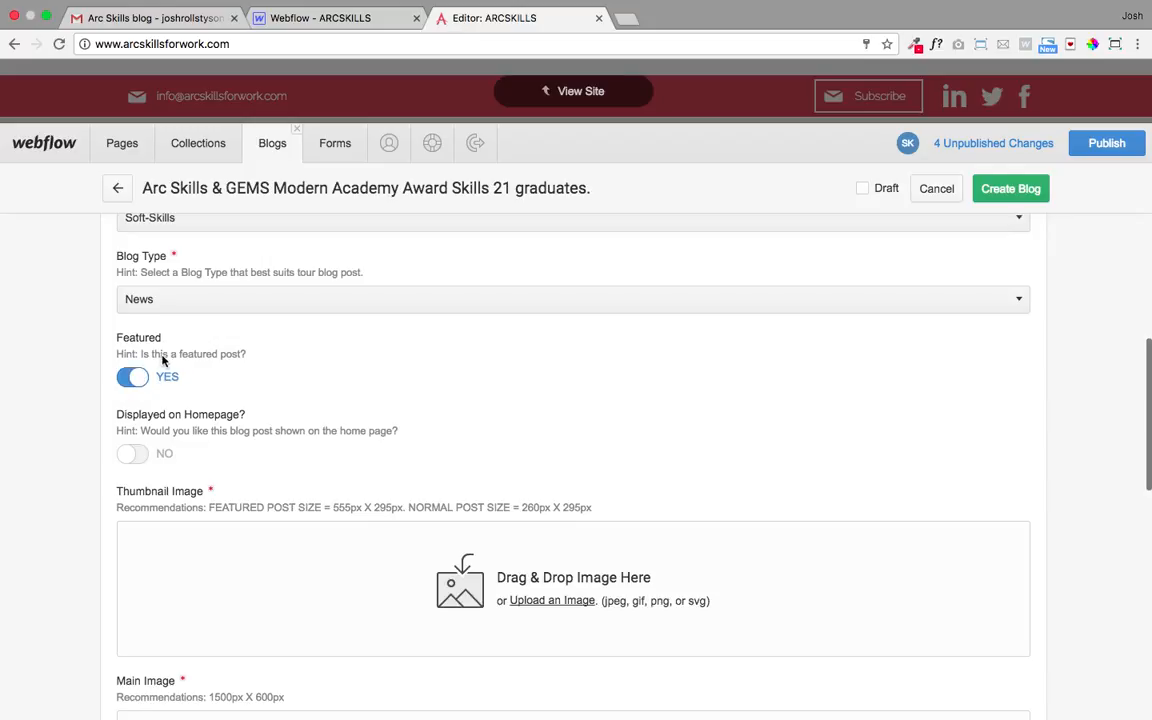
left_click(340, 18)
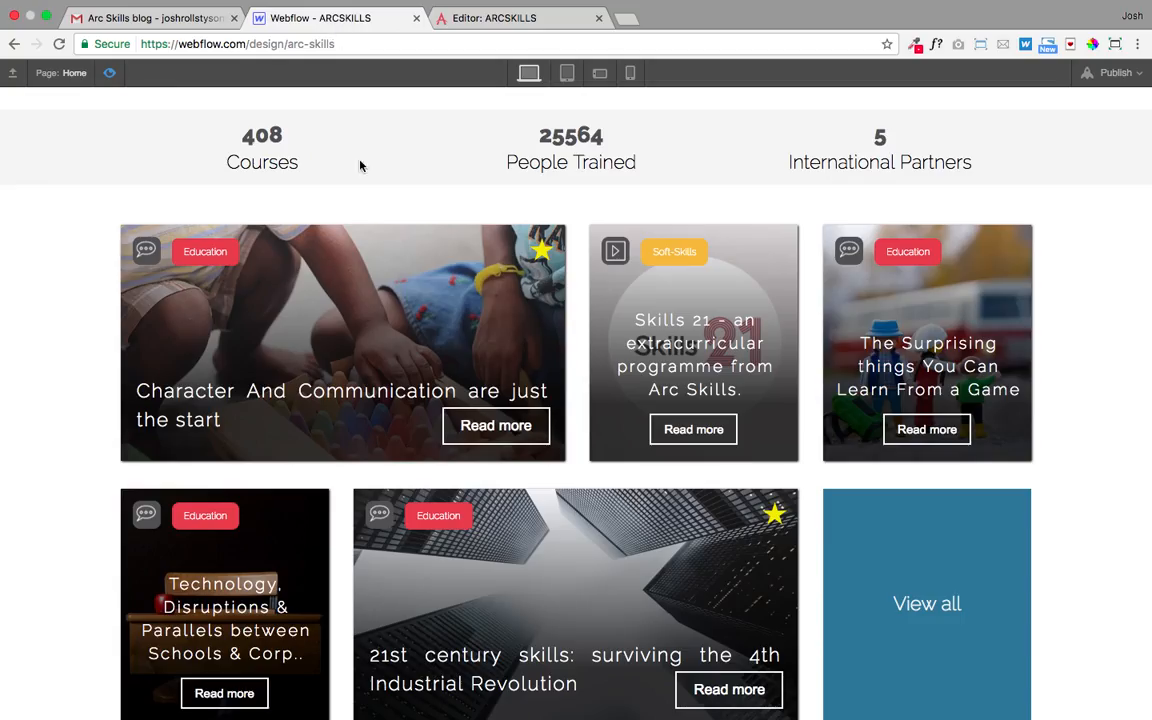
- Set Displayed on Homepage? to YES, then view the homepage blog cards in the Designer
left_click(528, 20)
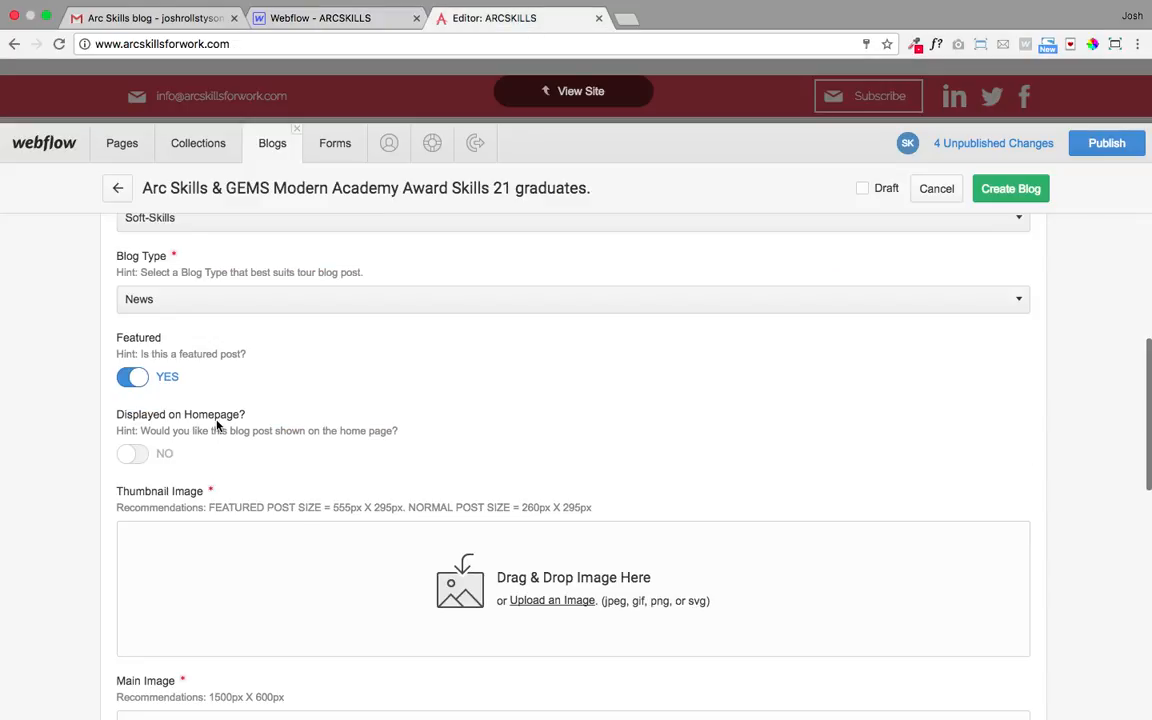
left_click(133, 453)
scroll(283, 373, "down", 2)
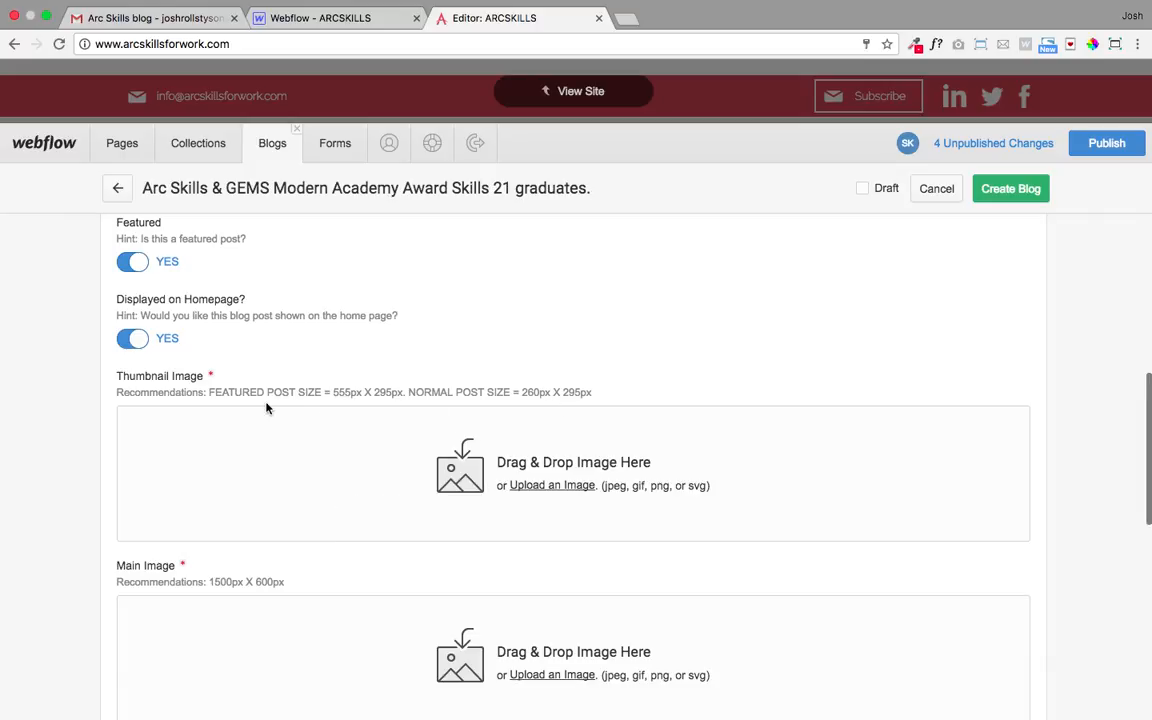
left_click(310, 18)
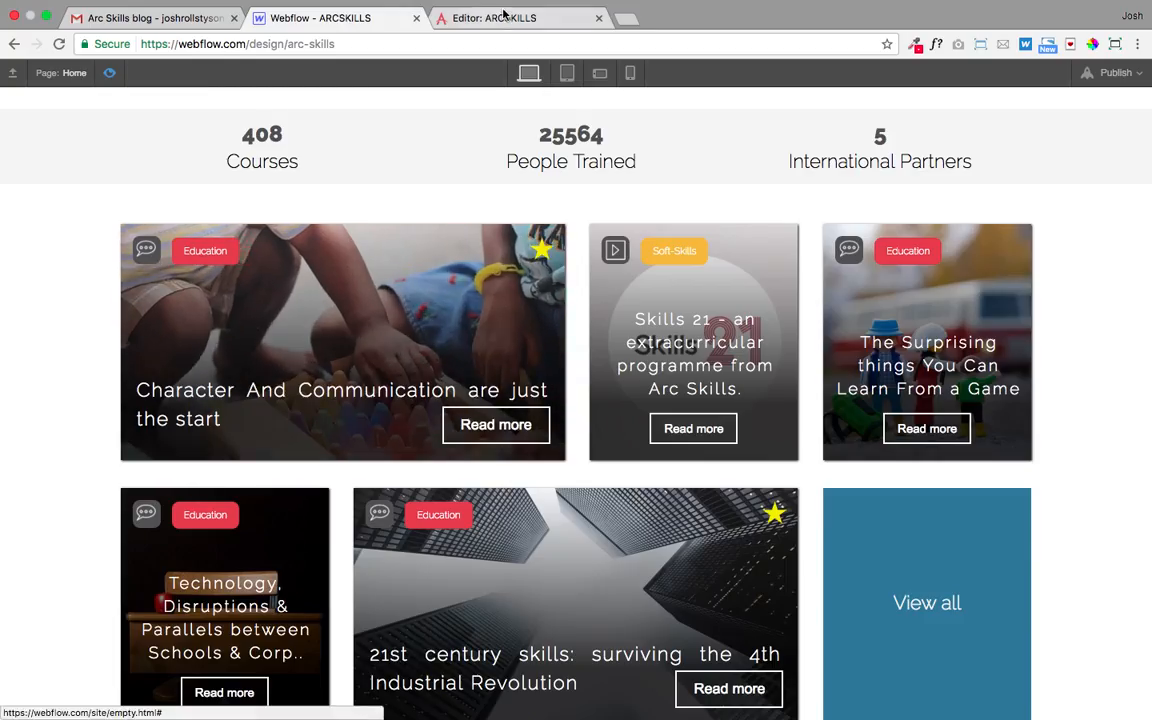
- Compare the Designer's homepage blog cards with the new post form, ending back in the Editor
left_click(452, 20)
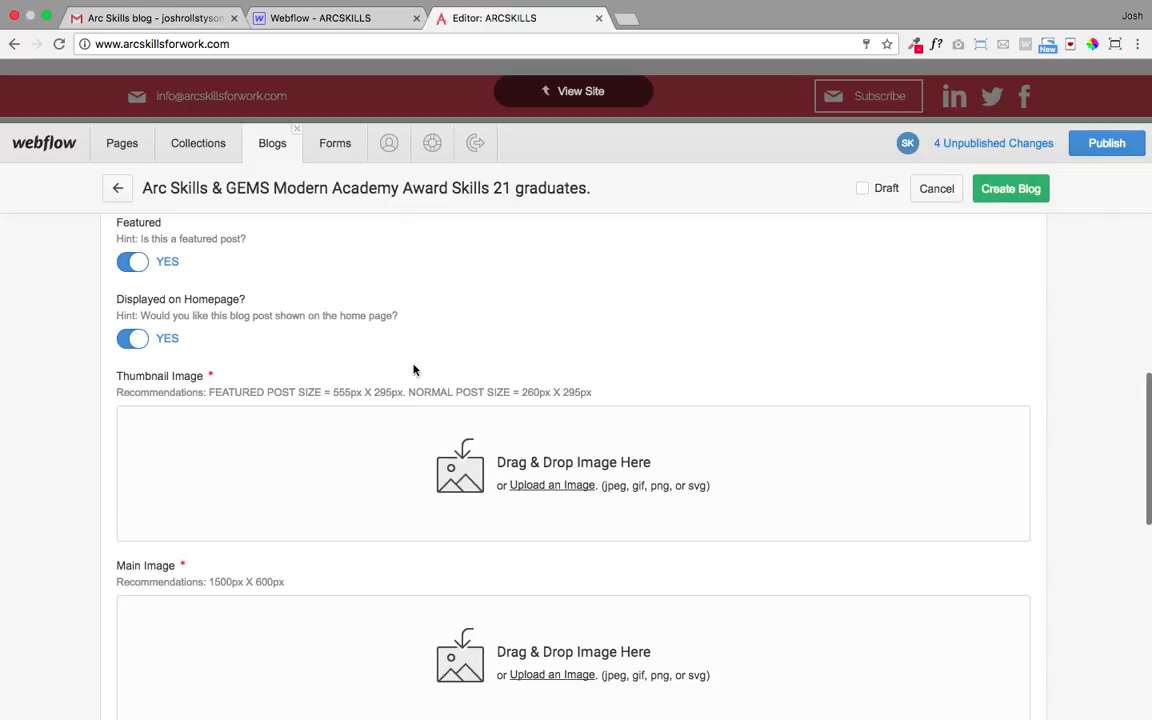
left_click(319, 20)
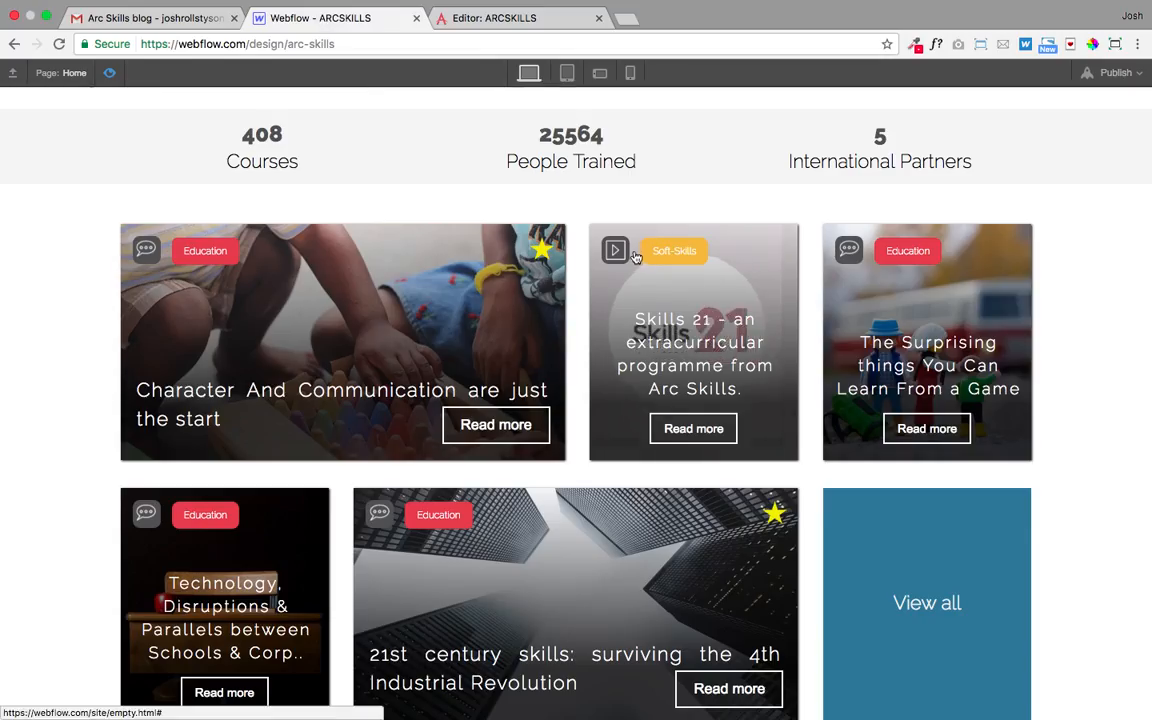
left_click(478, 20)
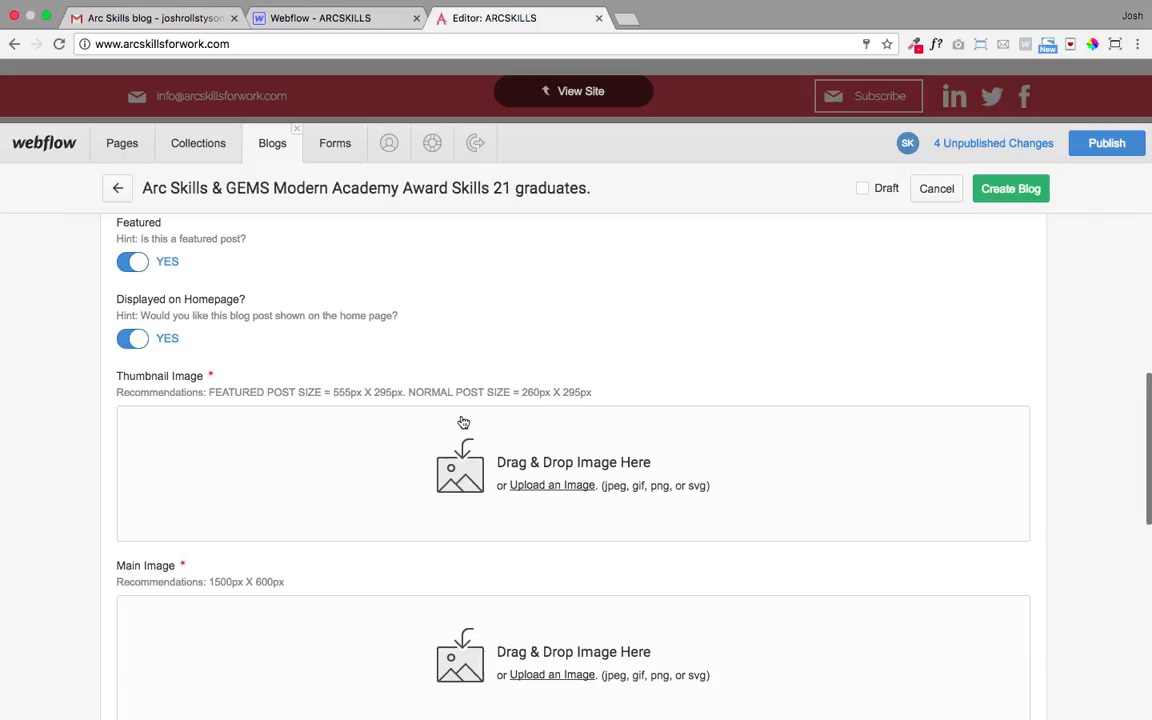
- Upload featured-img.jpg (555 x 295) as the Thumbnail Image, then return to the Designer
left_click(463, 478)
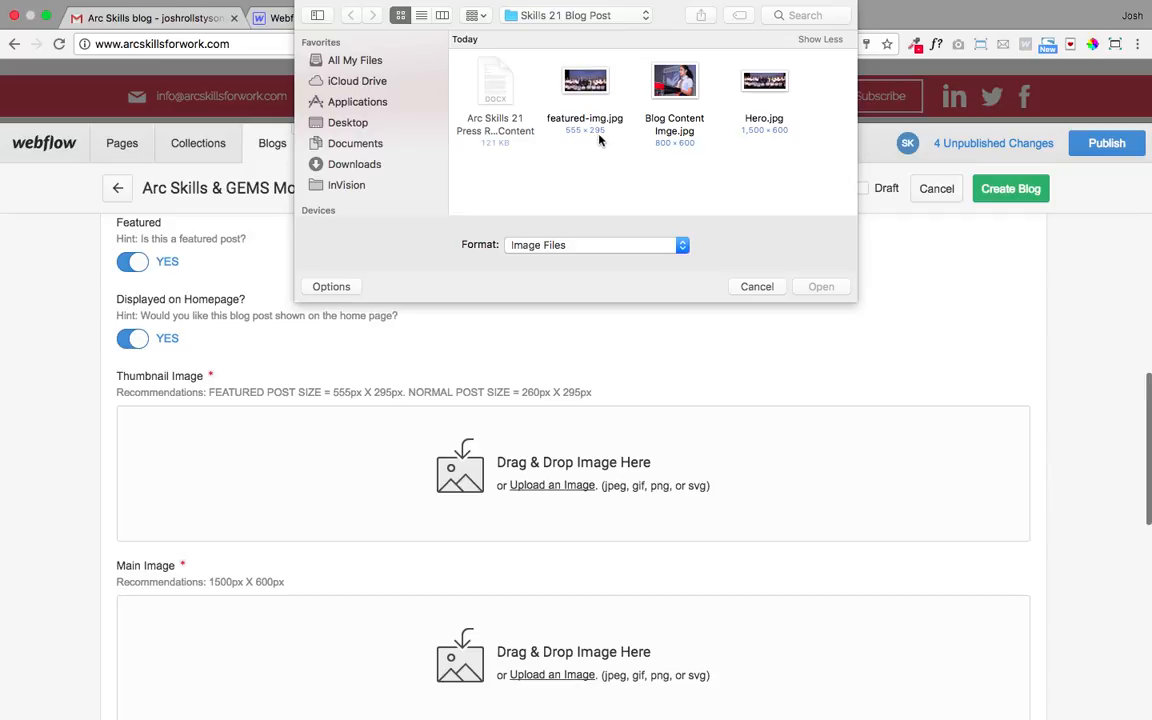
left_click(556, 81)
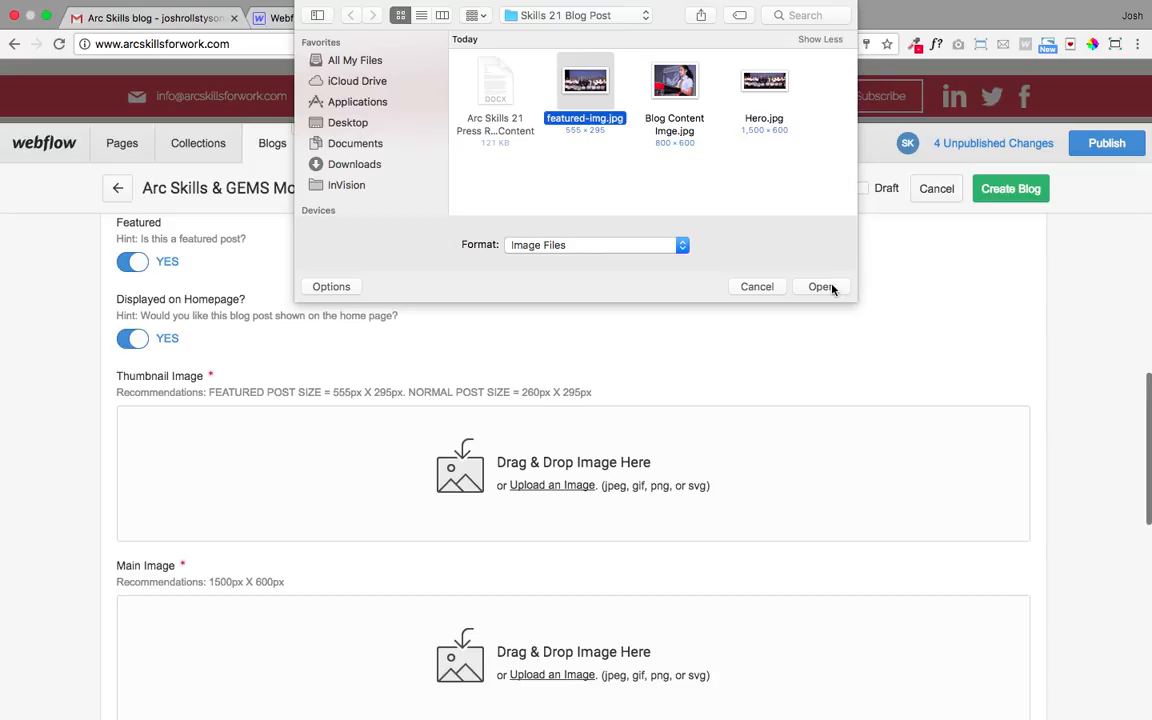
left_click(831, 286)
scroll(570, 372, "down", 2)
scroll(565, 367, "down", 3)
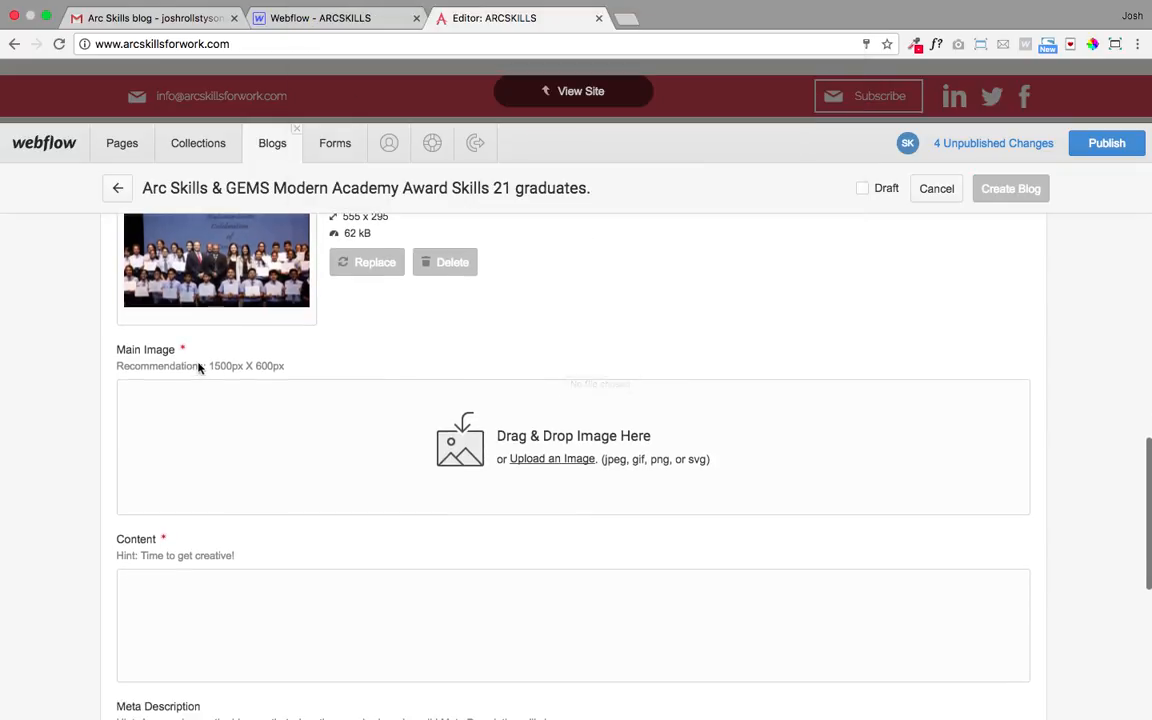
scroll(233, 275, "up", 1)
scroll(233, 275, "up", 2)
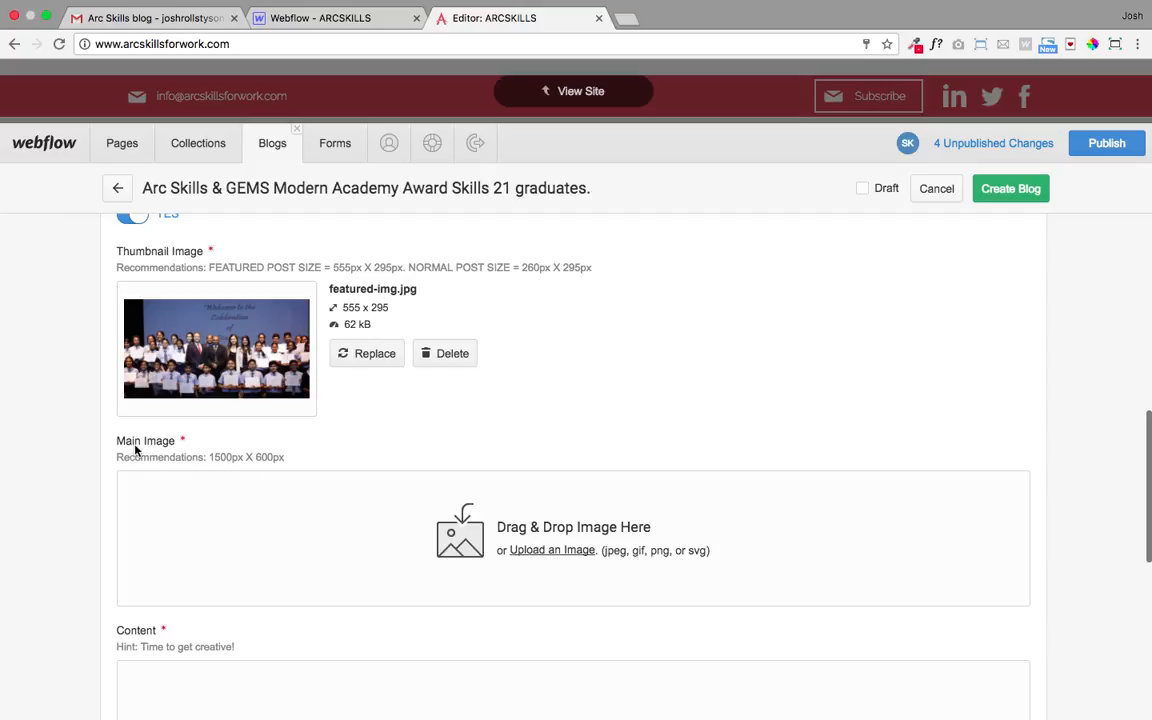
left_click(347, 20)
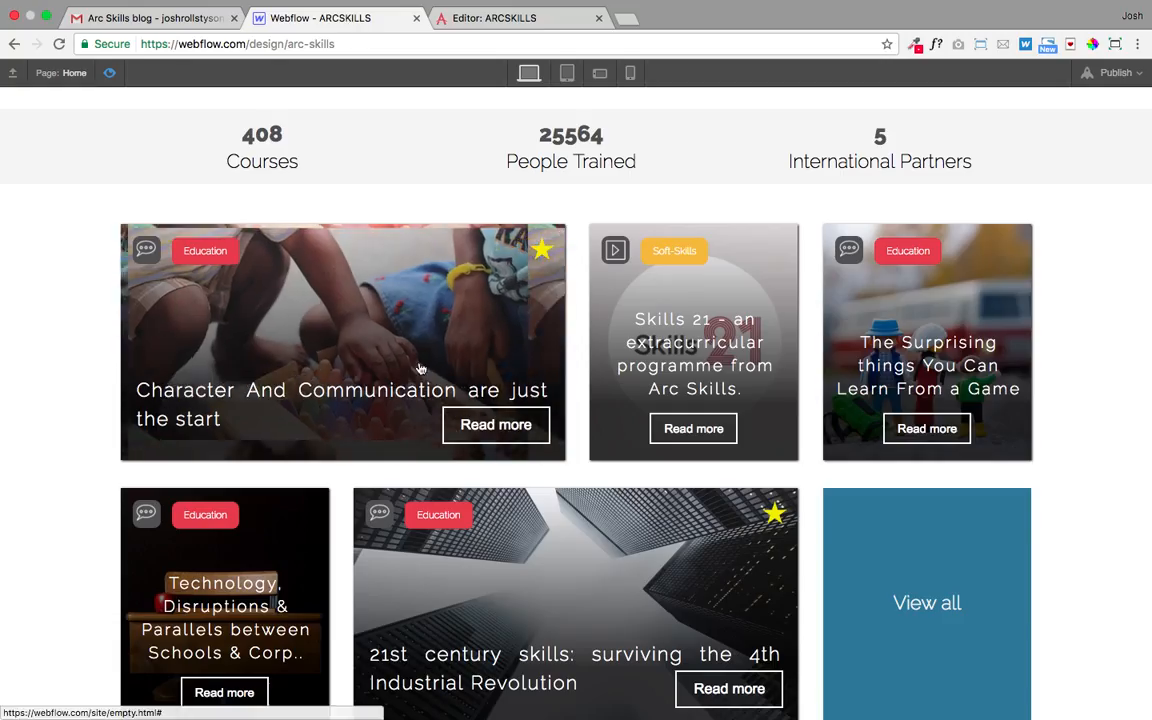
- Open the Character And Communication post page for reference, then go back to the new post form
left_click(520, 398)
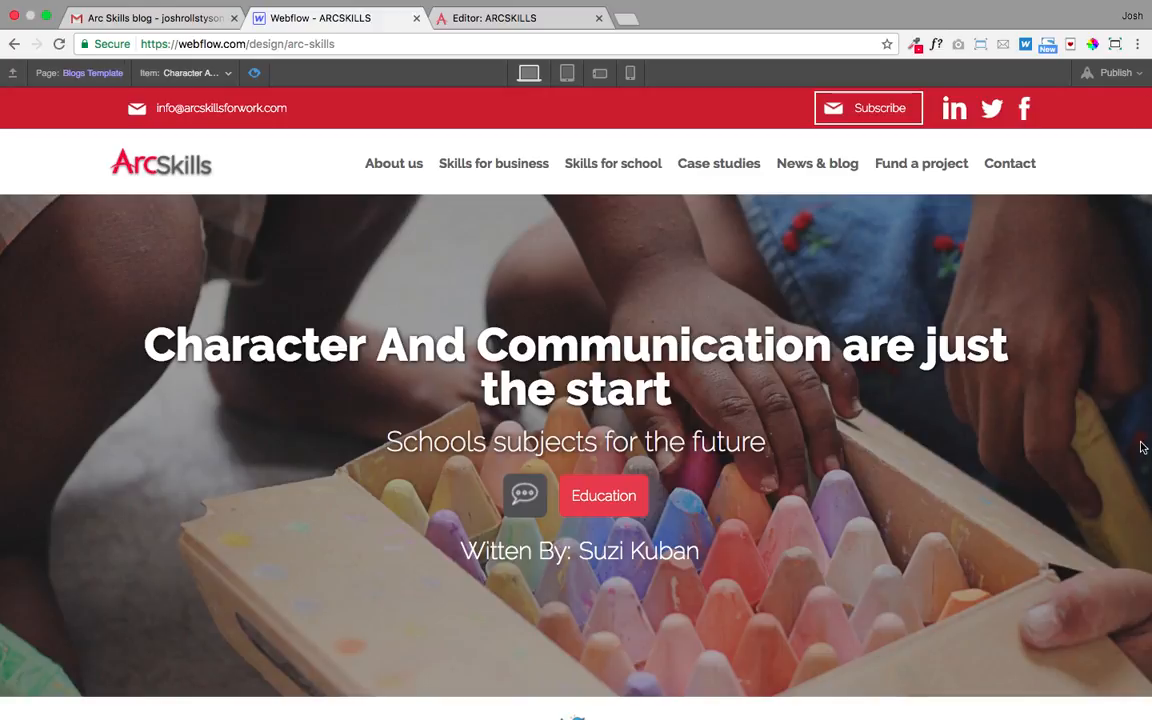
scroll(1013, 357, "down", 1)
scroll(1011, 356, "down", 2)
scroll(1015, 380, "up", 1)
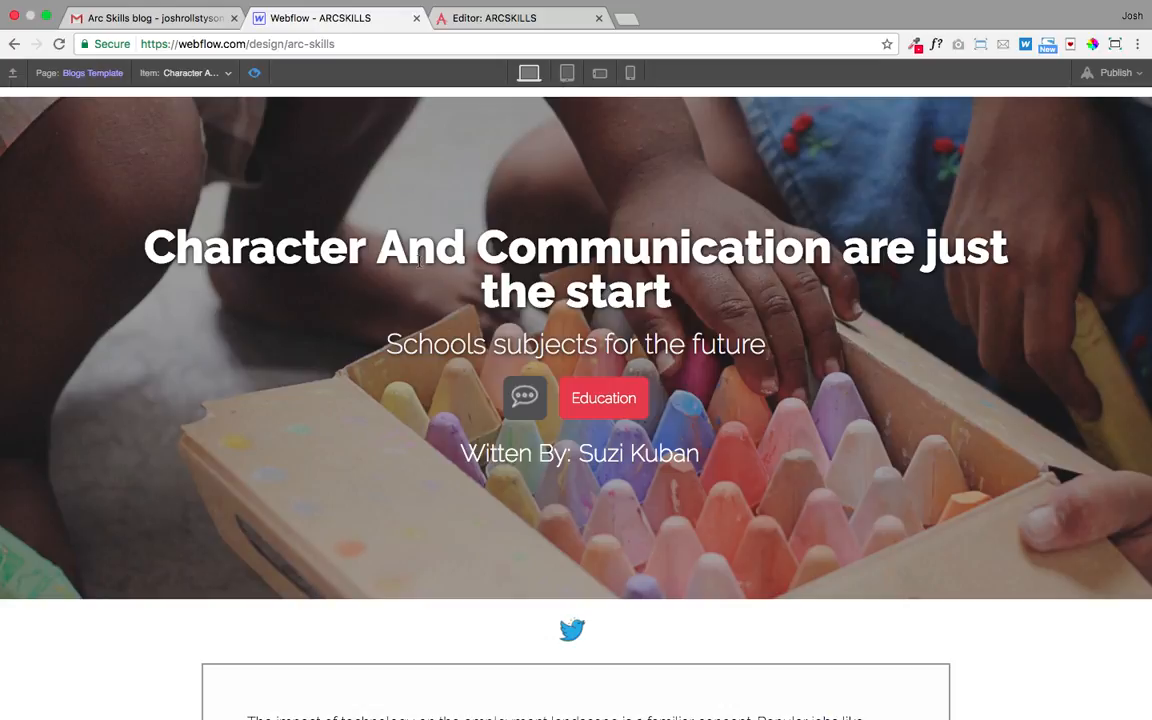
left_click(468, 22)
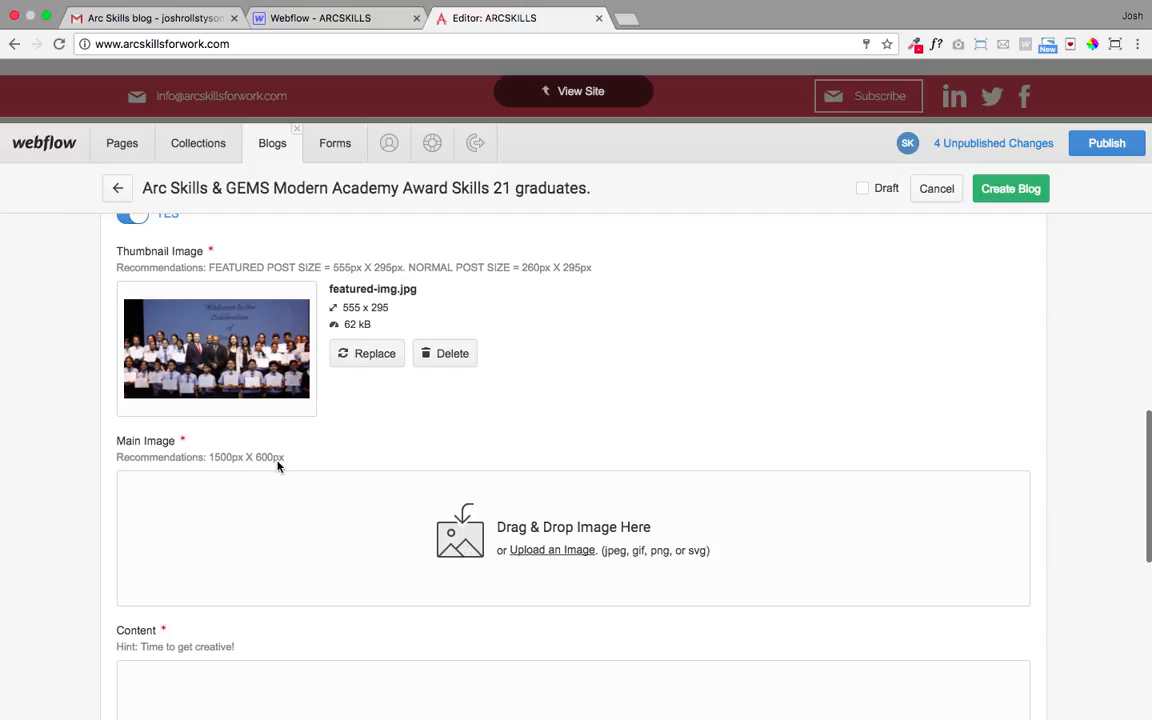
- Upload Hero.jpg (1500 x 600) as the Main Image and place the cursor in Content
scroll(283, 463, "down", 1)
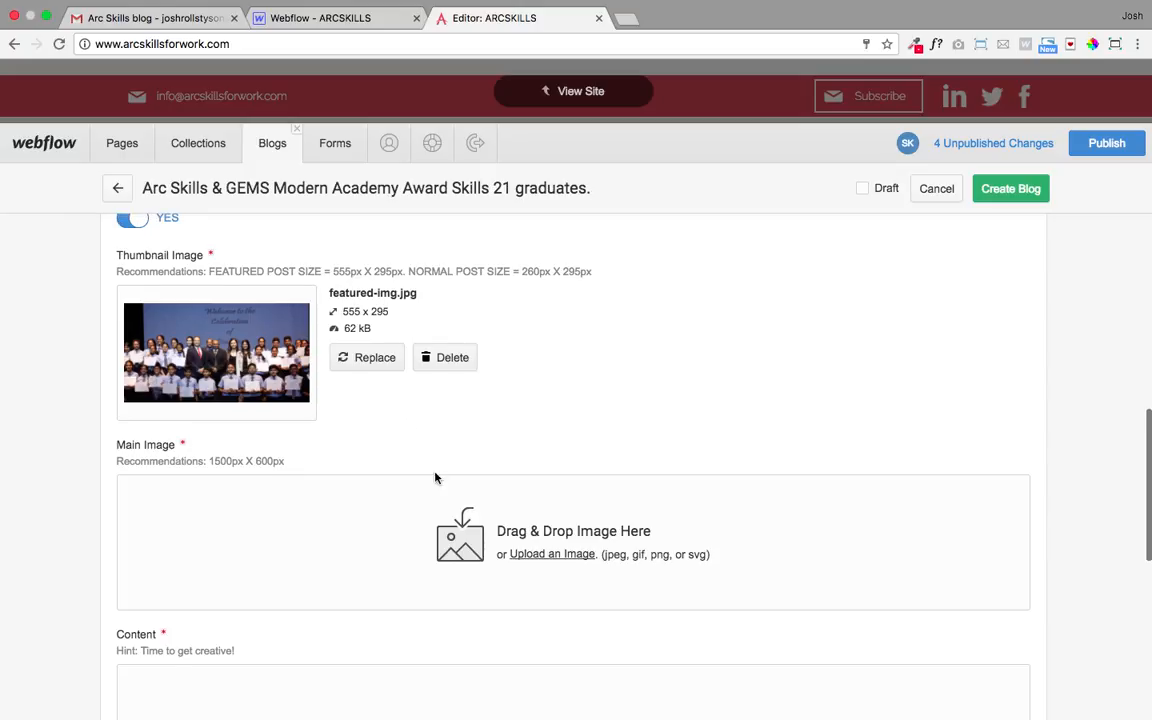
left_click(400, 516)
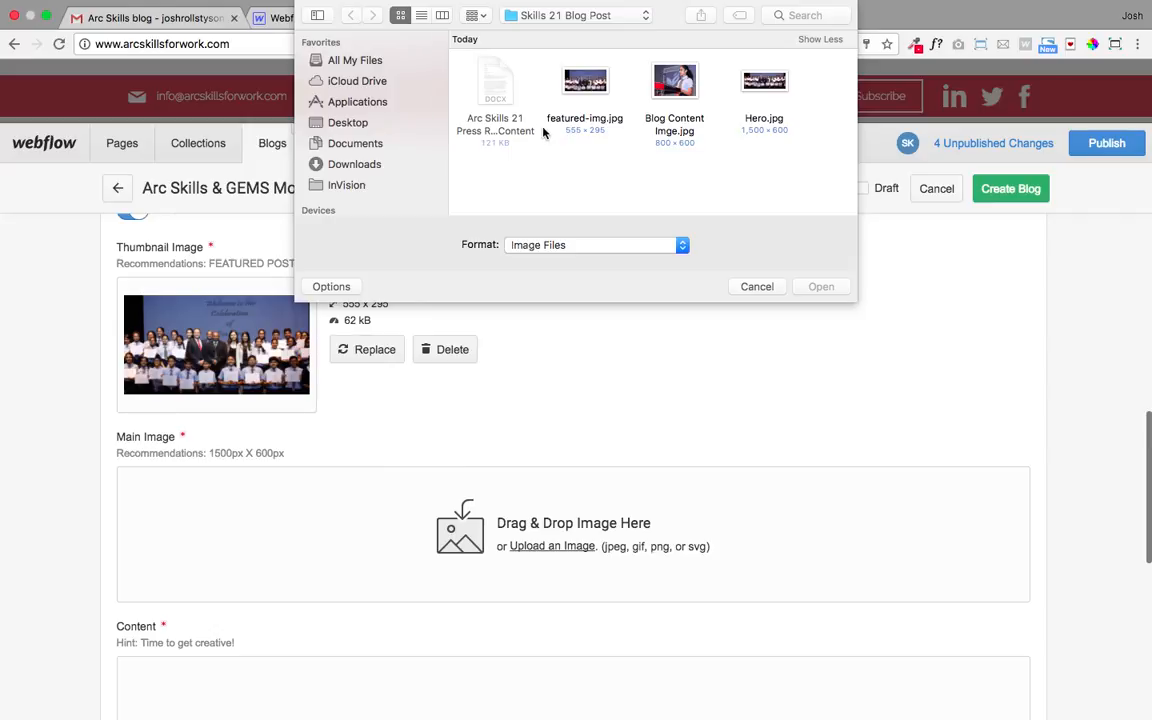
left_click(760, 90)
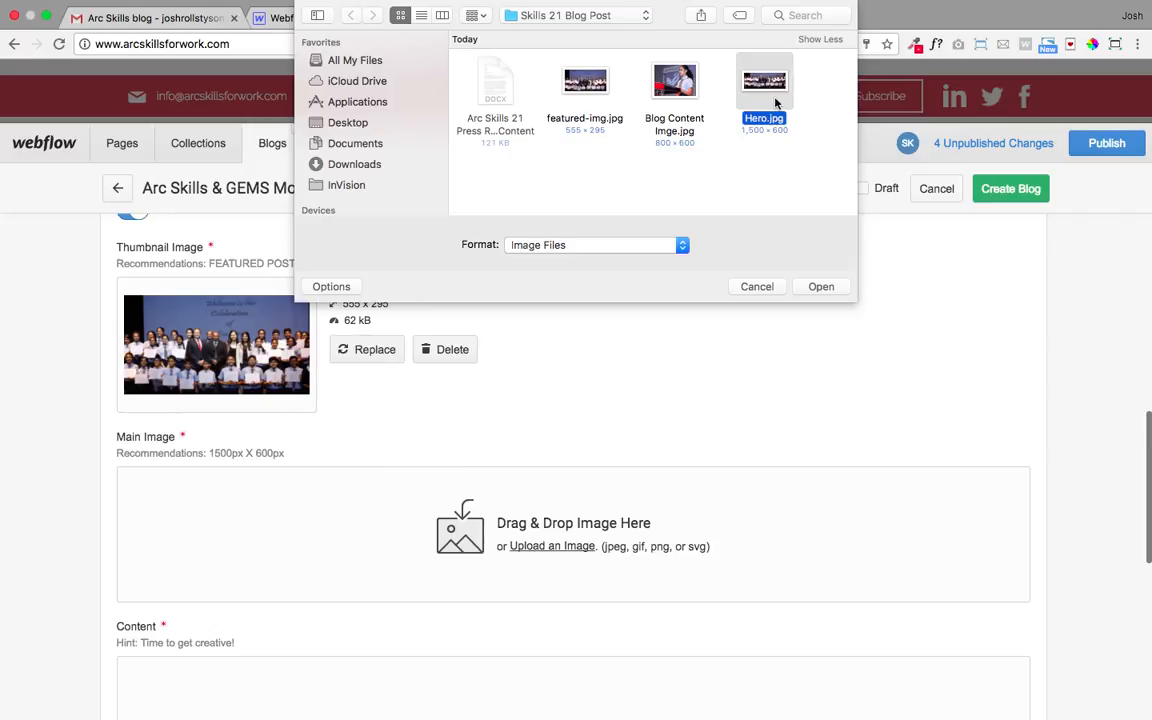
left_click(822, 287)
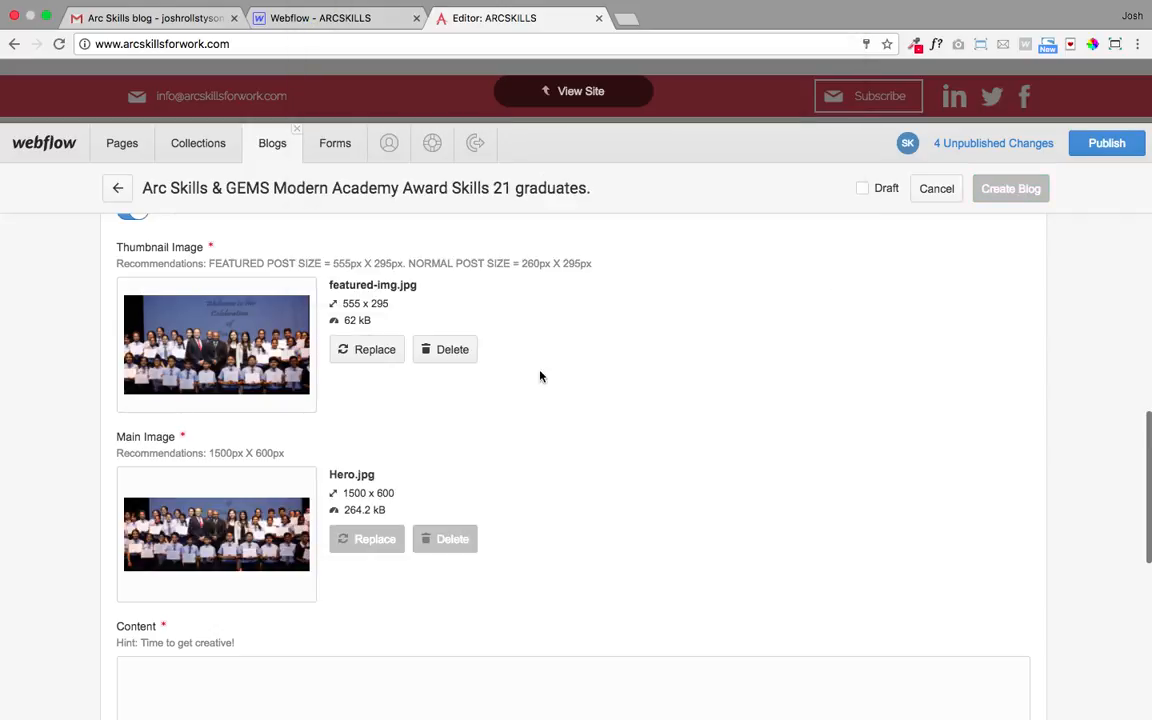
scroll(548, 370, "down", 2)
scroll(541, 346, "down", 3)
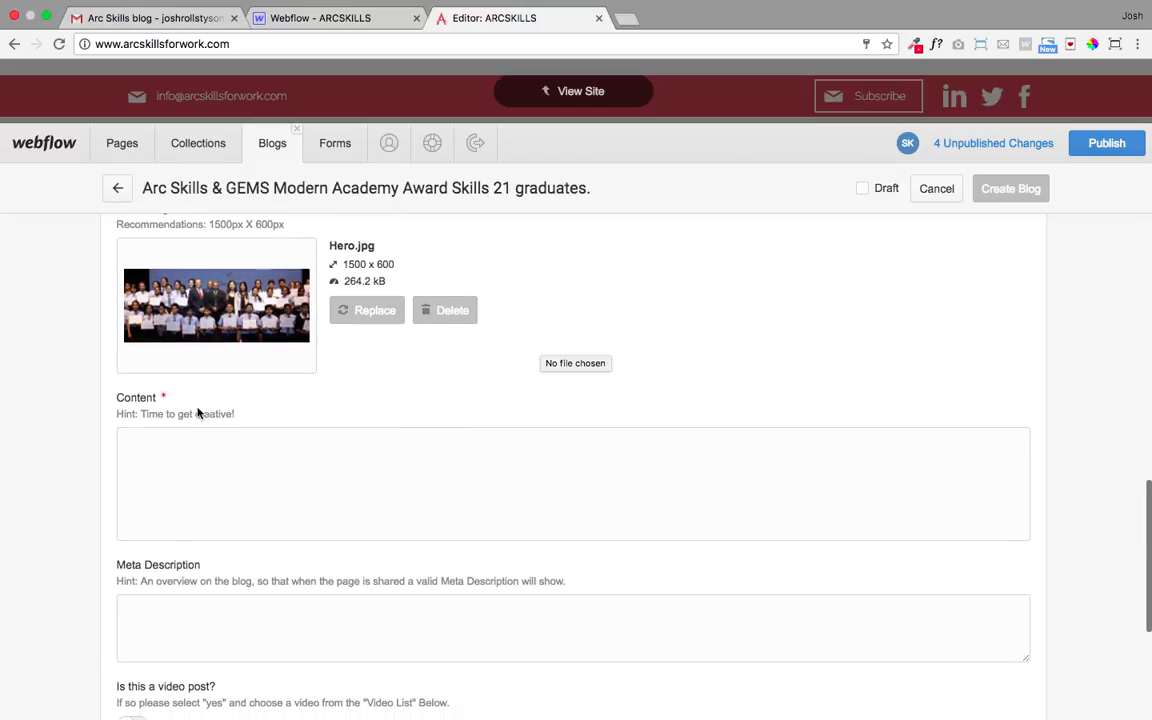
scroll(240, 323, "up", 3)
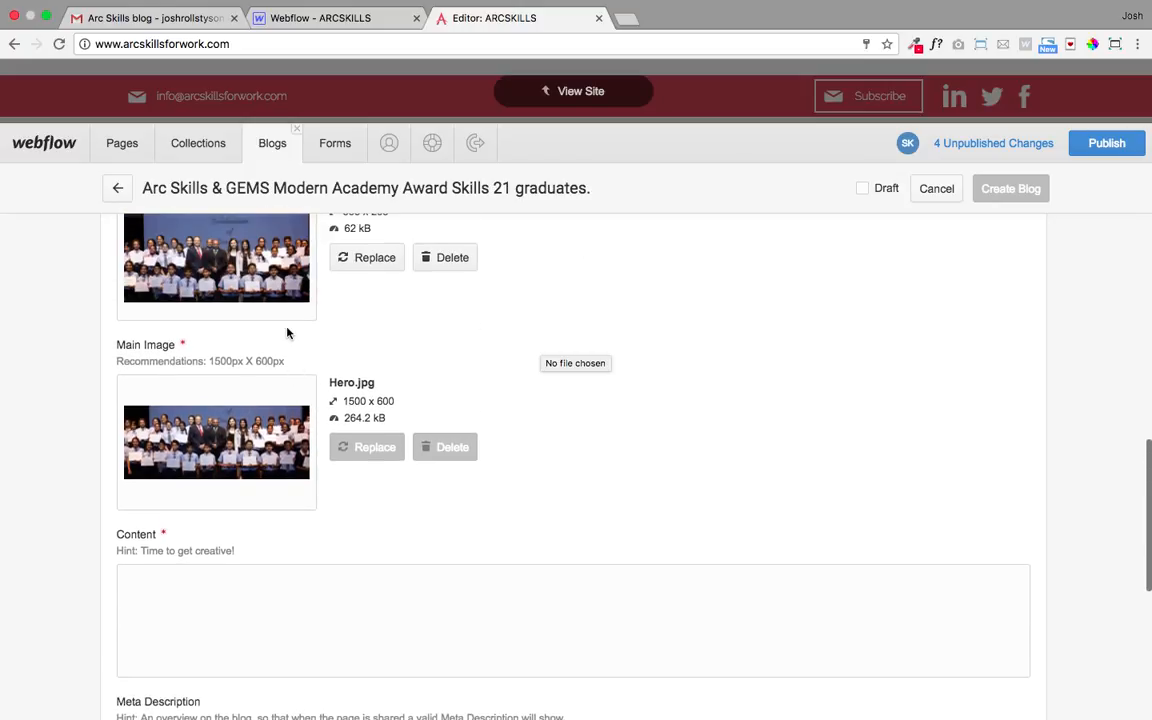
scroll(149, 524, "down", 2)
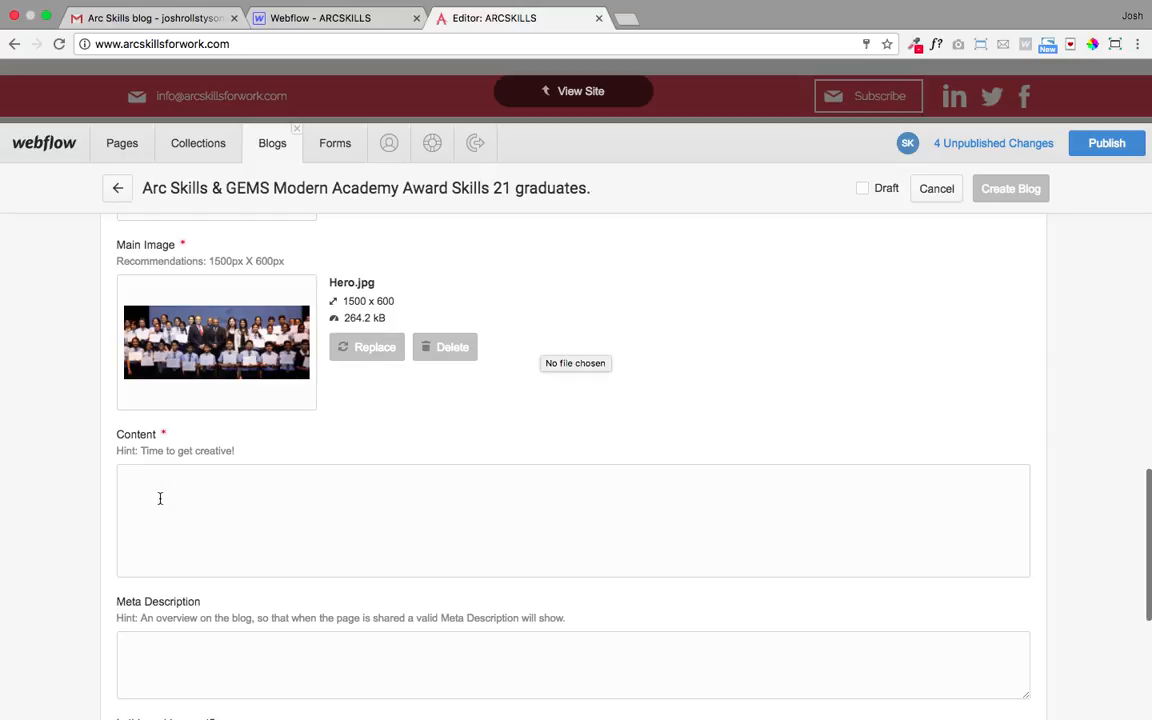
left_click(160, 498)
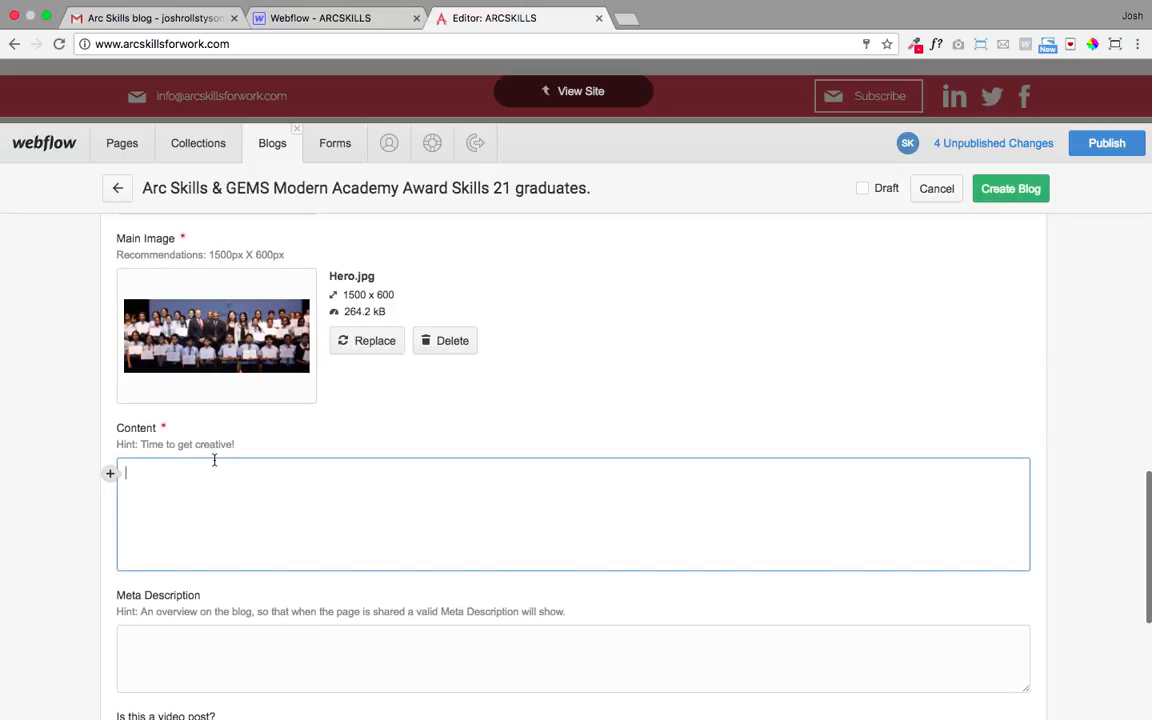
- Copy the press release text from 'Braces' through the media contact lines in Word, then return to Content
key("ctrl+Right")
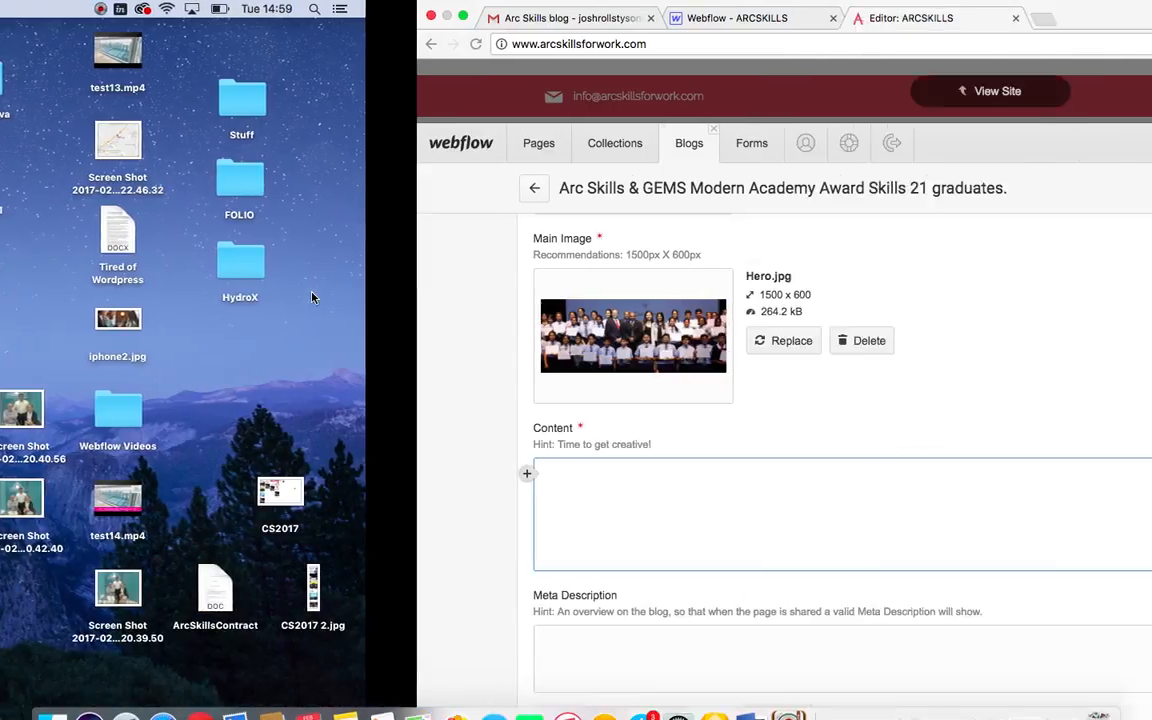
scroll(605, 395, "down", 2)
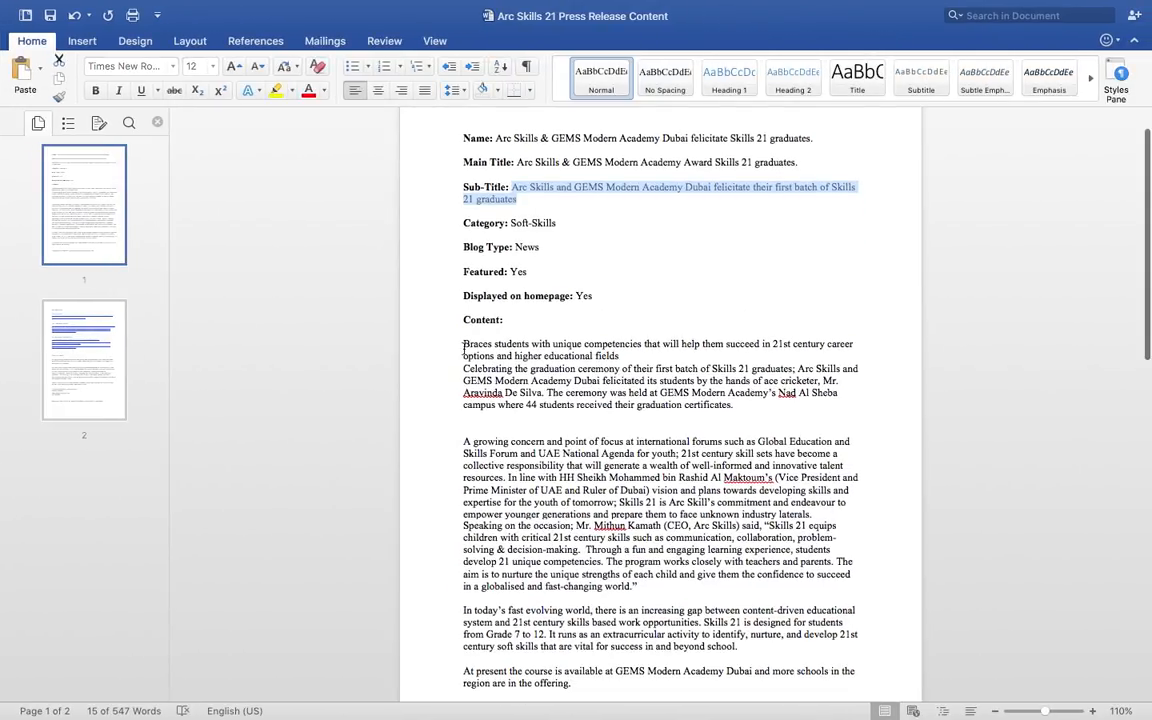
left_click_drag(463, 344, 605, 548)
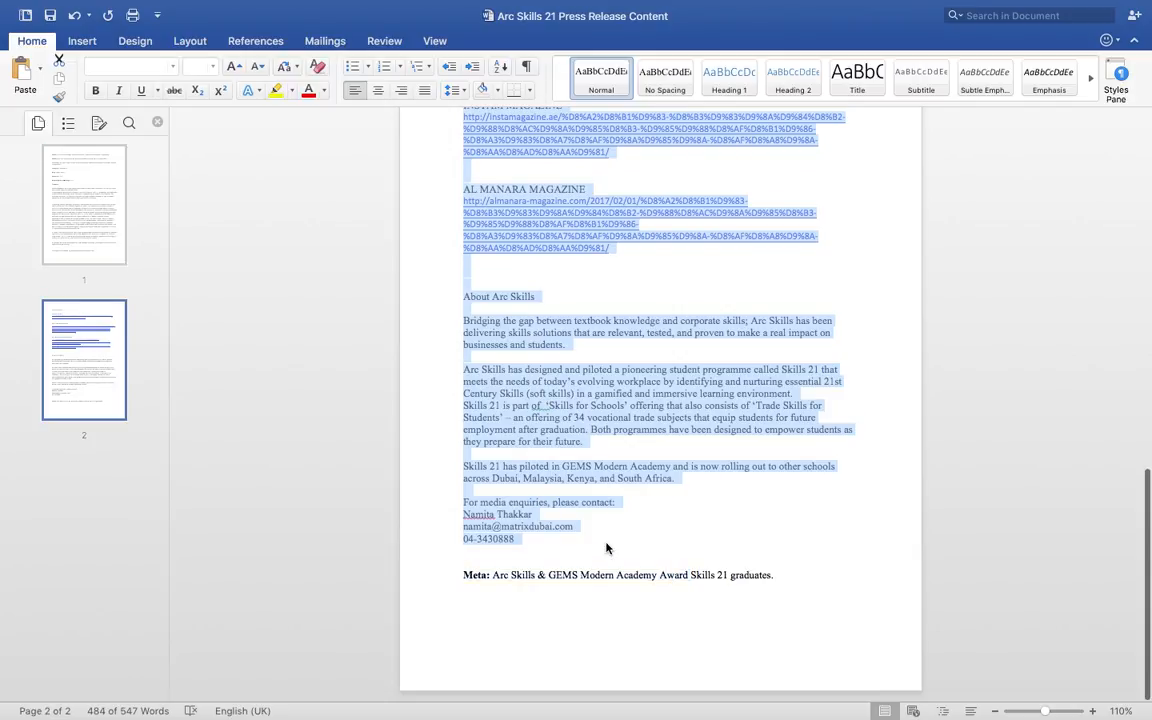
key("ctrl+Left")
left_click(212, 477)
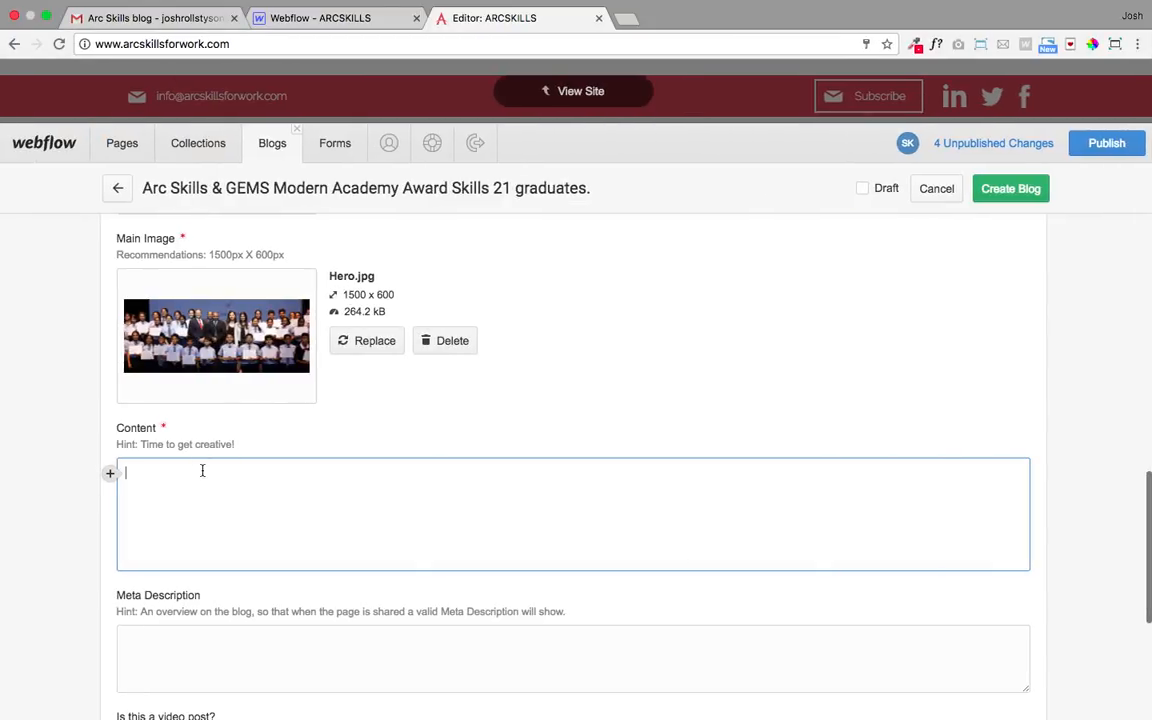
- Paste the press release into Content and remove stray blank lines and spaces in the body
key("super+v")
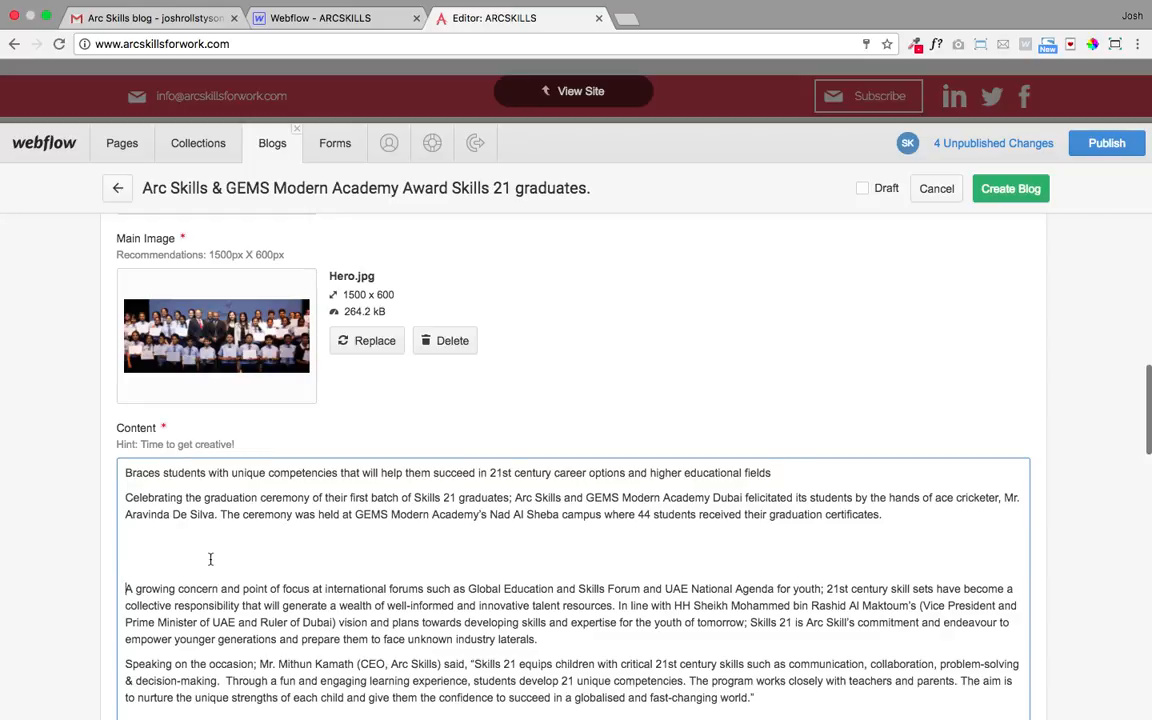
key("BackSpace")
key("BackSpace")
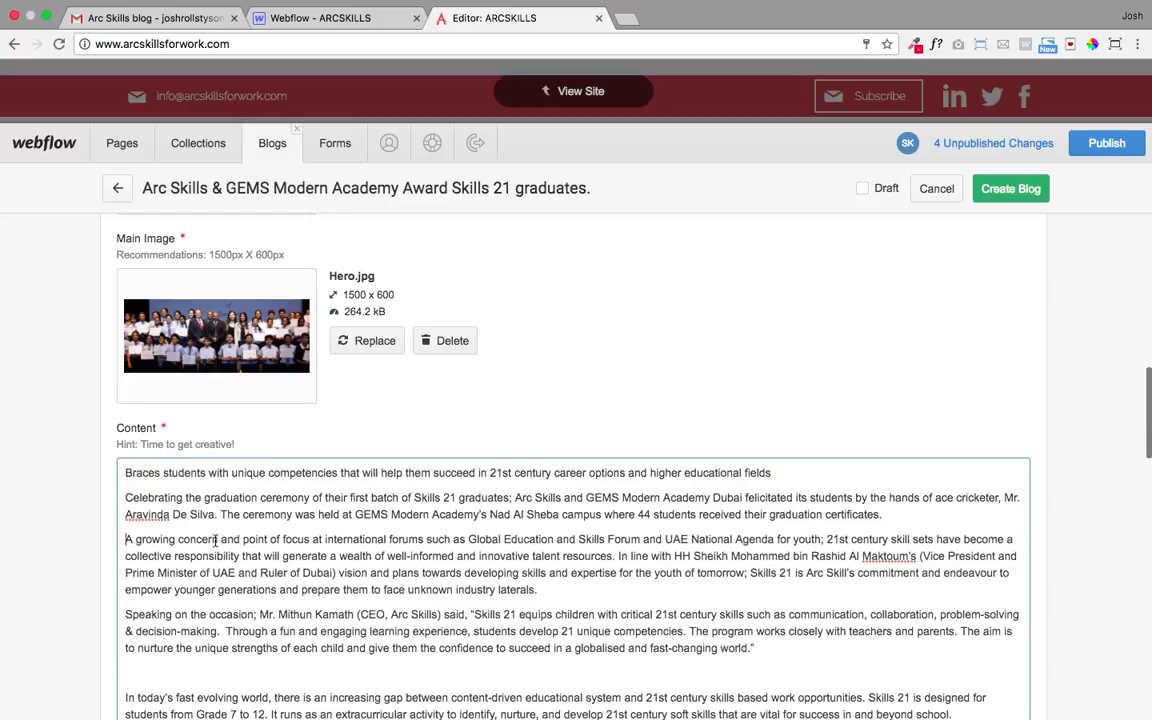
scroll(215, 541, "down", 3)
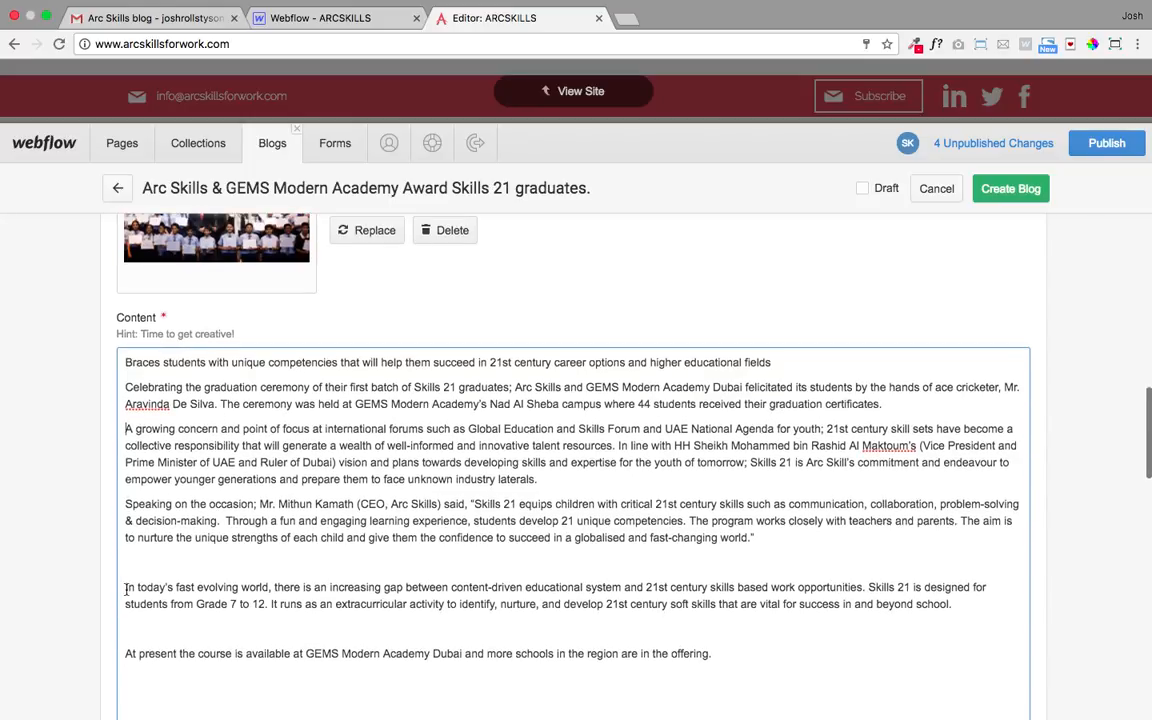
left_click(126, 588)
key("BackSpace")
key("BackSpace")
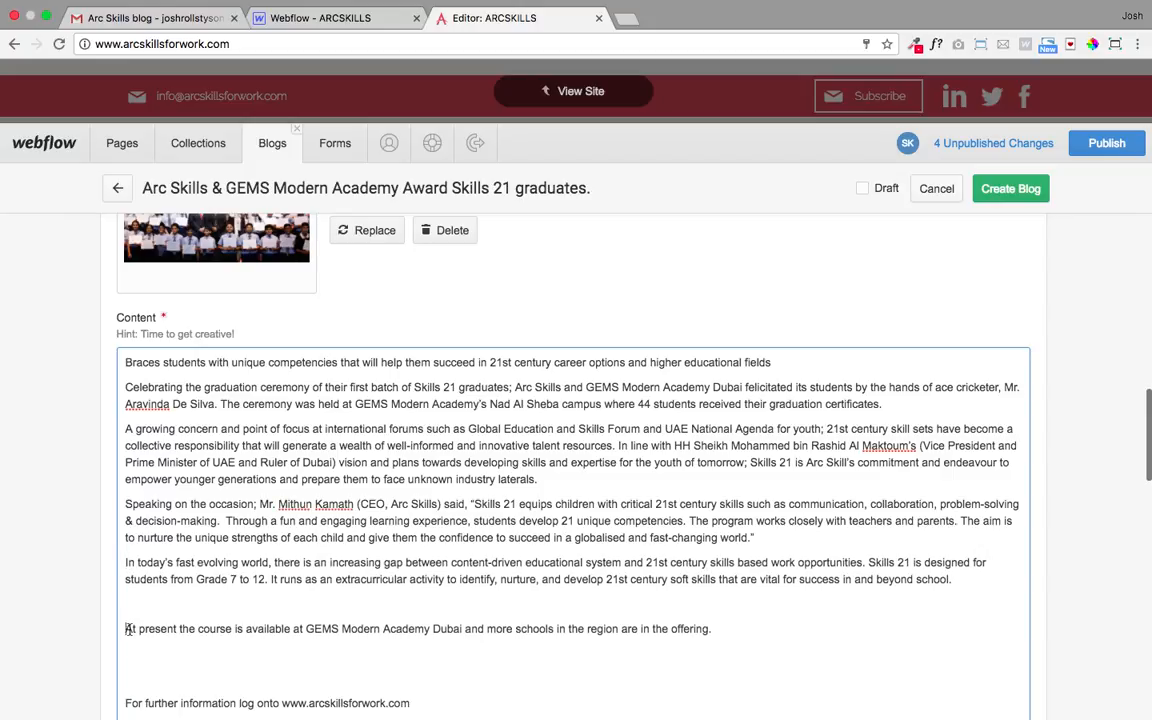
left_click(126, 628)
key("BackSpace")
scroll(128, 551, "down", 3)
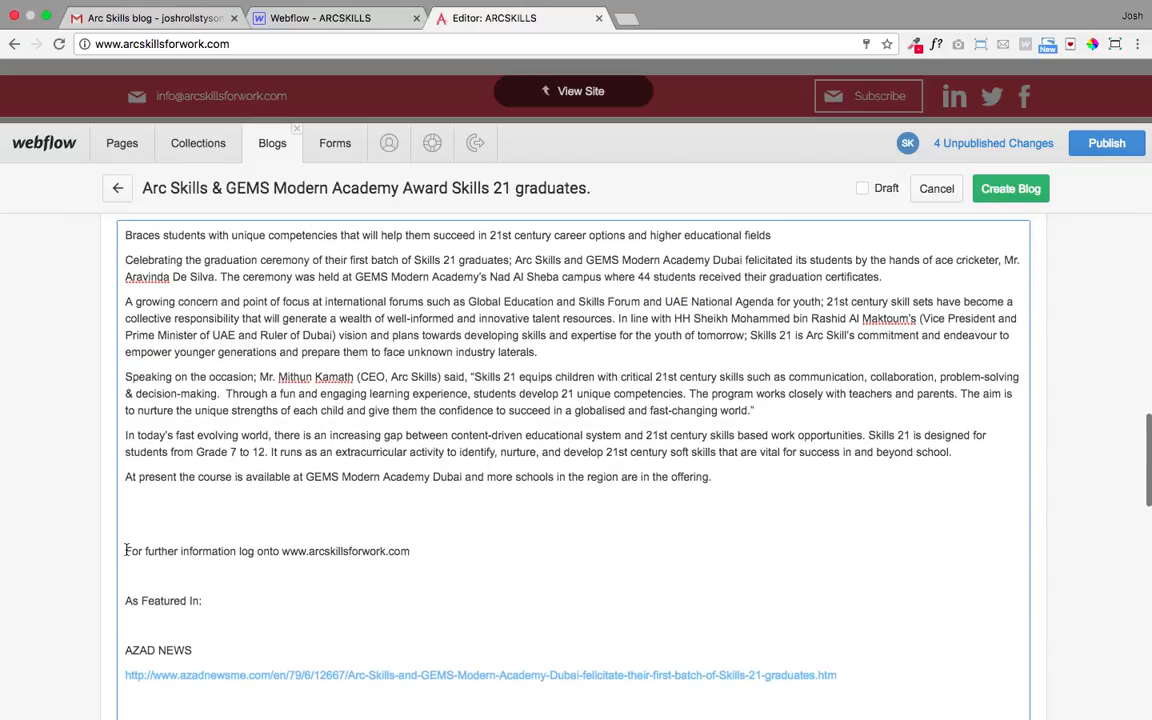
key("BackSpace")
key("BackSpace")
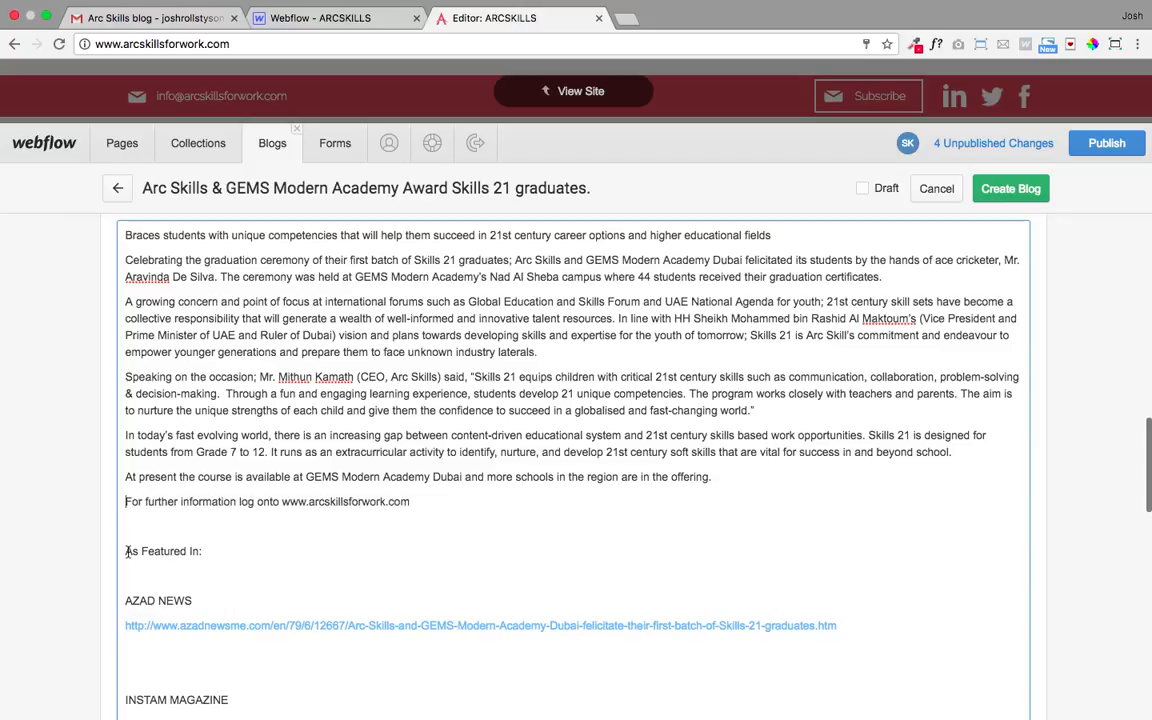
- Remove blank lines above As Featured In, AZAD NEWS, INSTAM MAGAZINE and AL MANARA MAGAZINE
left_click(127, 551)
key("BackSpace")
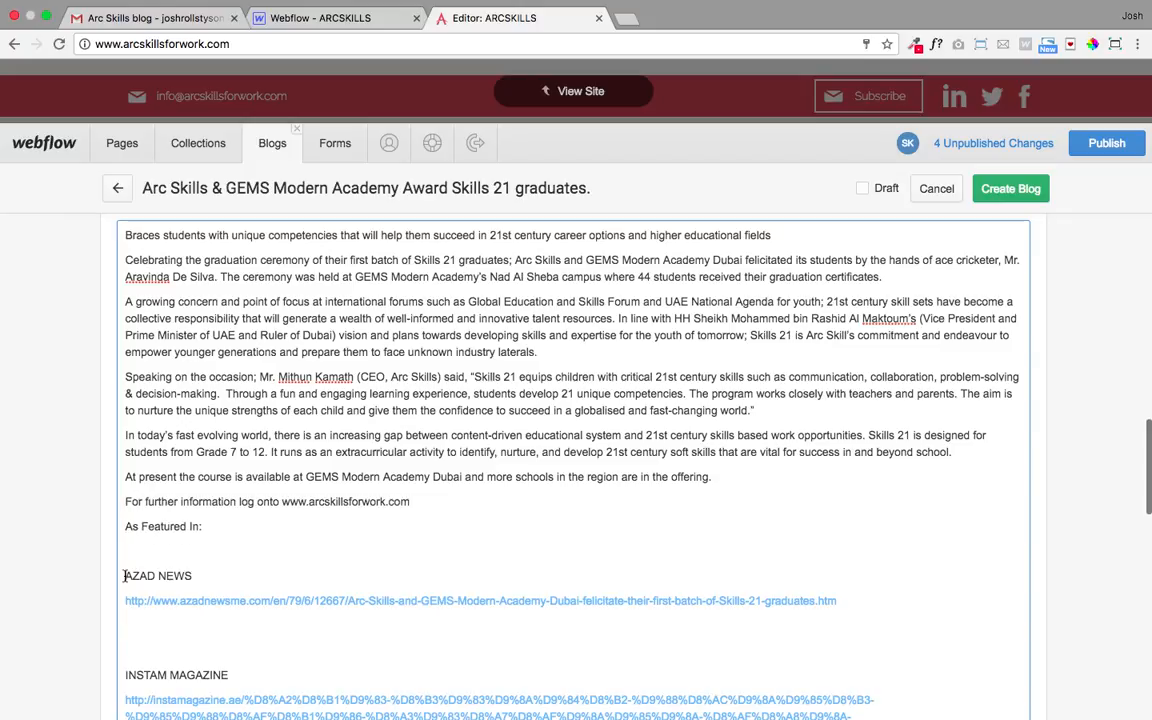
left_click(124, 576)
key("BackSpace")
scroll(121, 565, "down", 2)
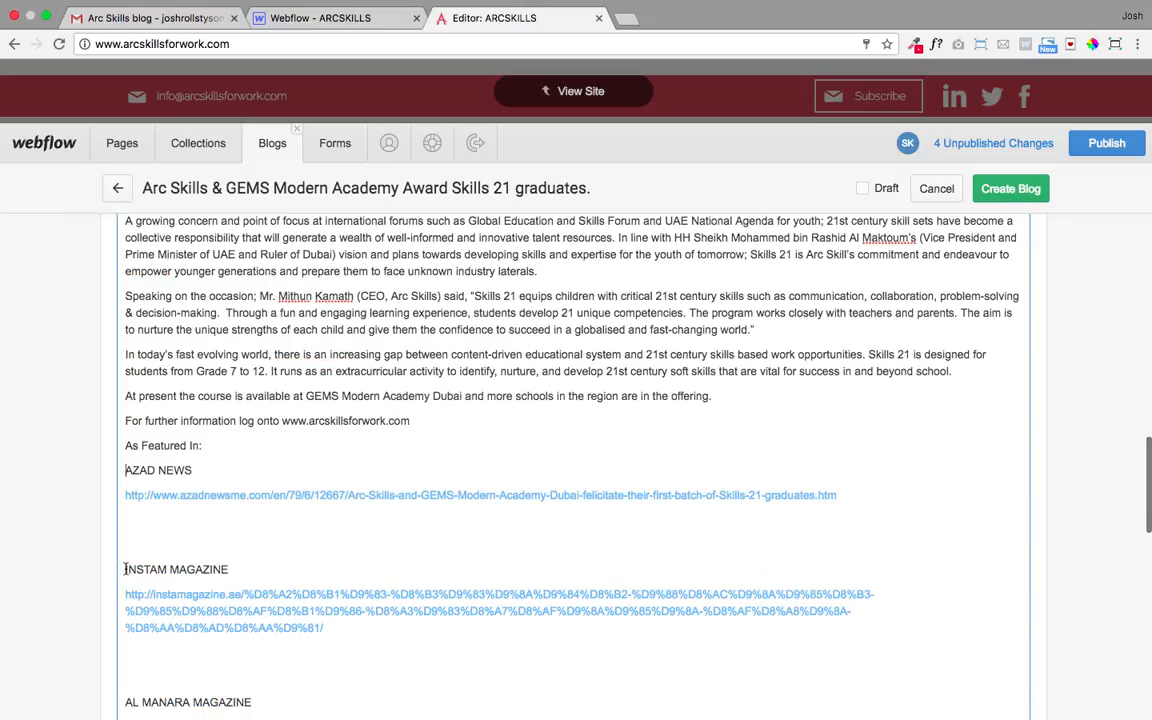
left_click(124, 569)
key("BackSpace")
key("BackSpace")
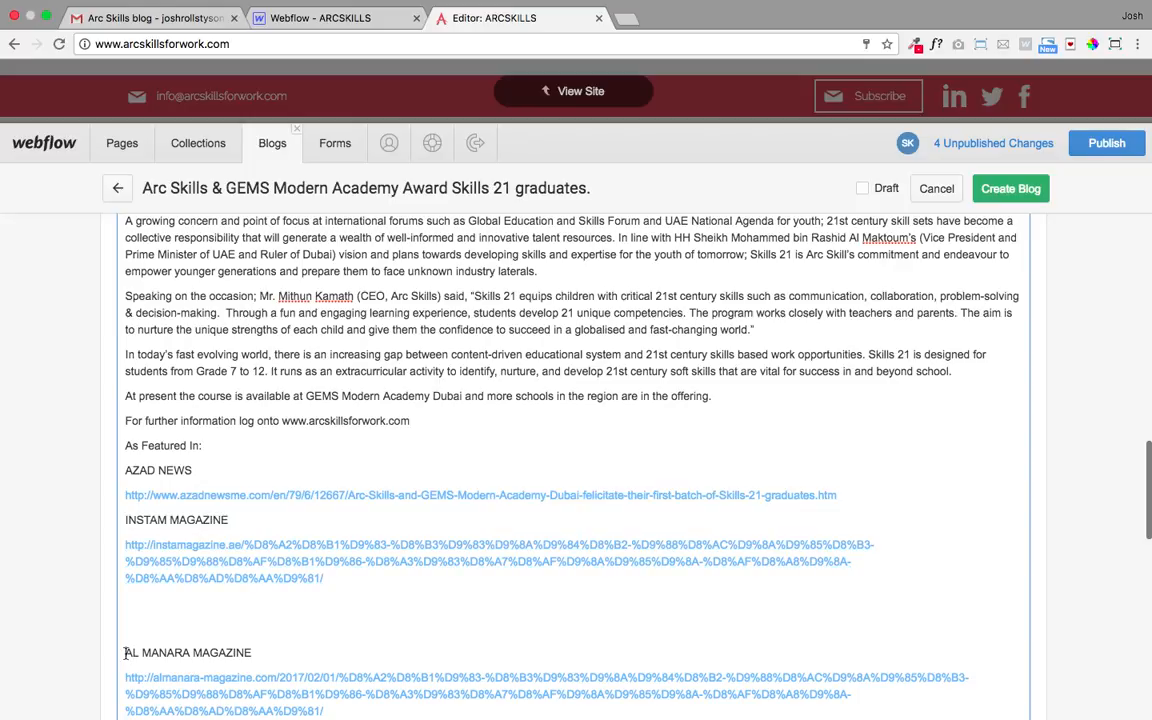
left_click(125, 653)
key("BackSpace")
key("BackSpace")
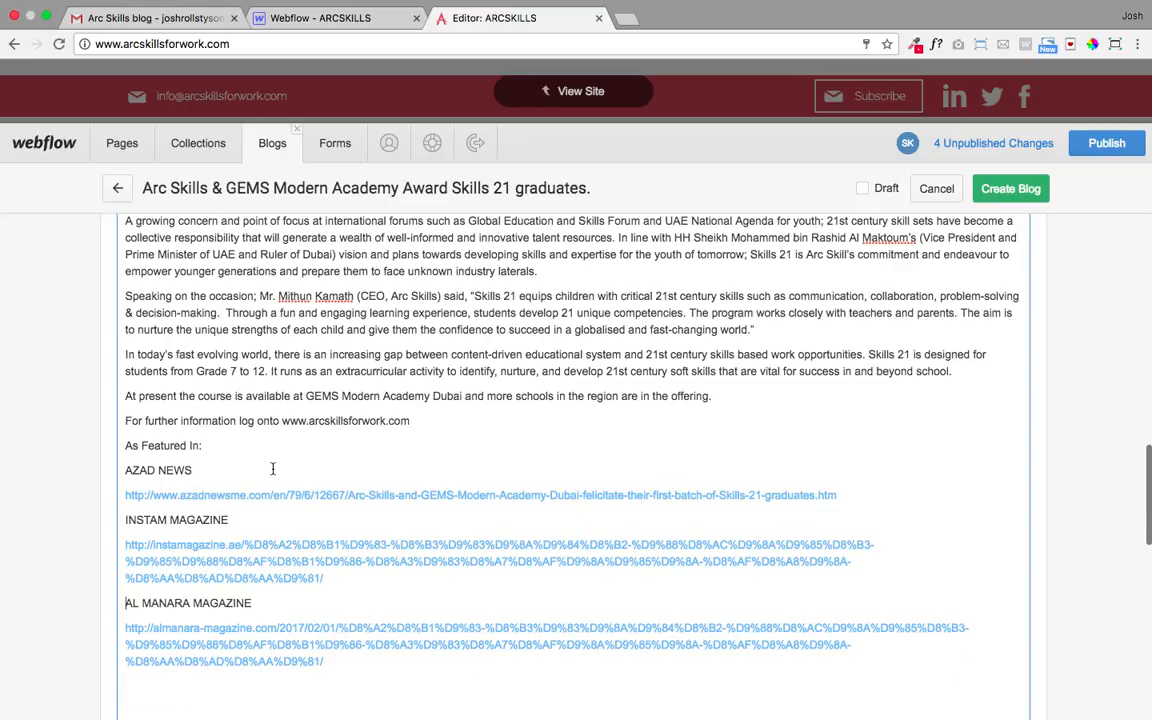
left_click_drag(196, 471, 126, 476)
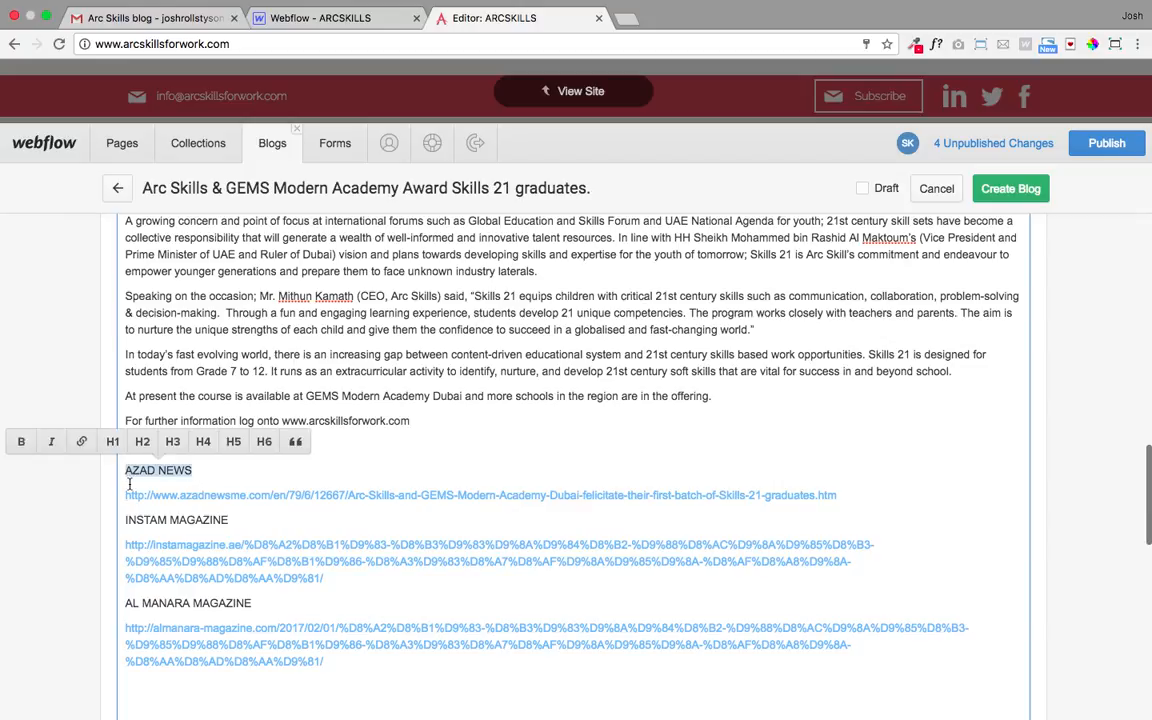
- Link AZAD NEWS to its azadnewsme article URL, opening in a new tab, and delete the raw URL
left_click(845, 496)
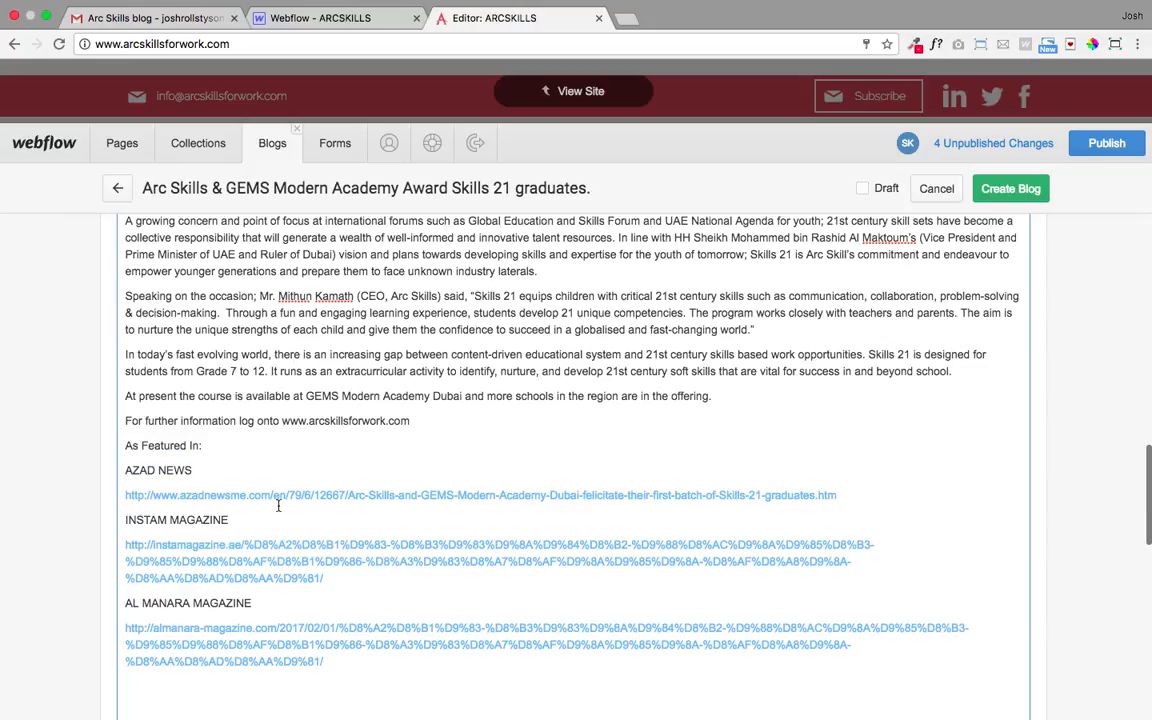
left_click_drag(258, 507, 121, 495)
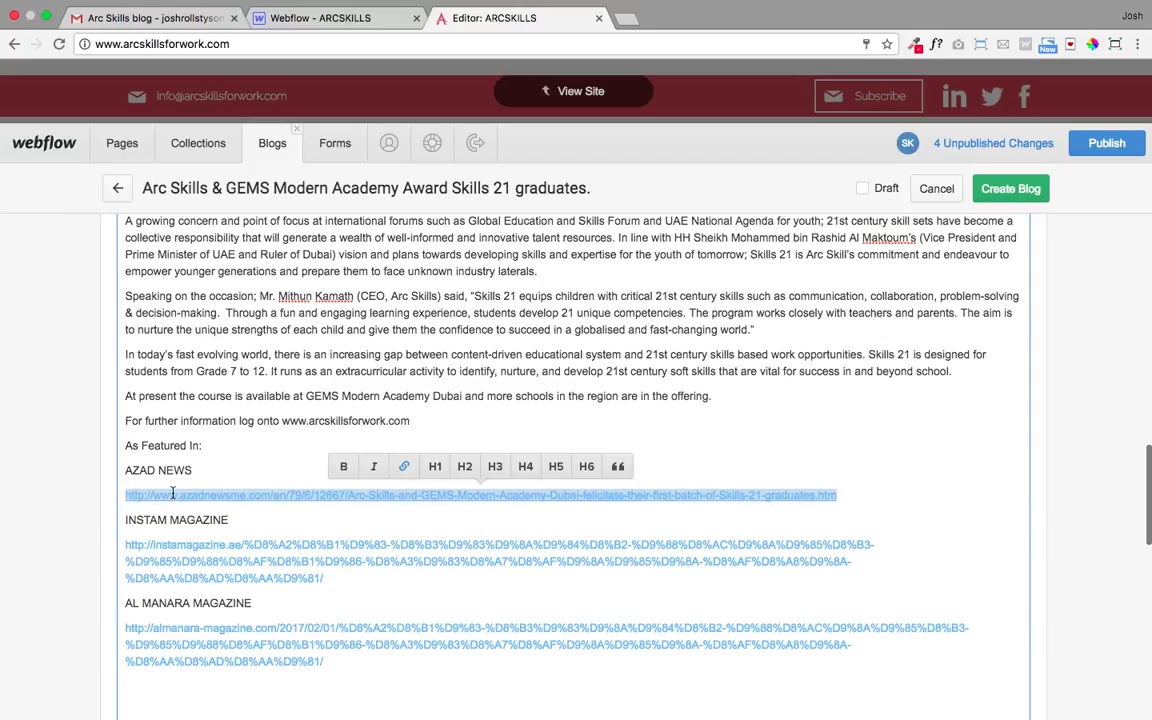
key("BackSpace")
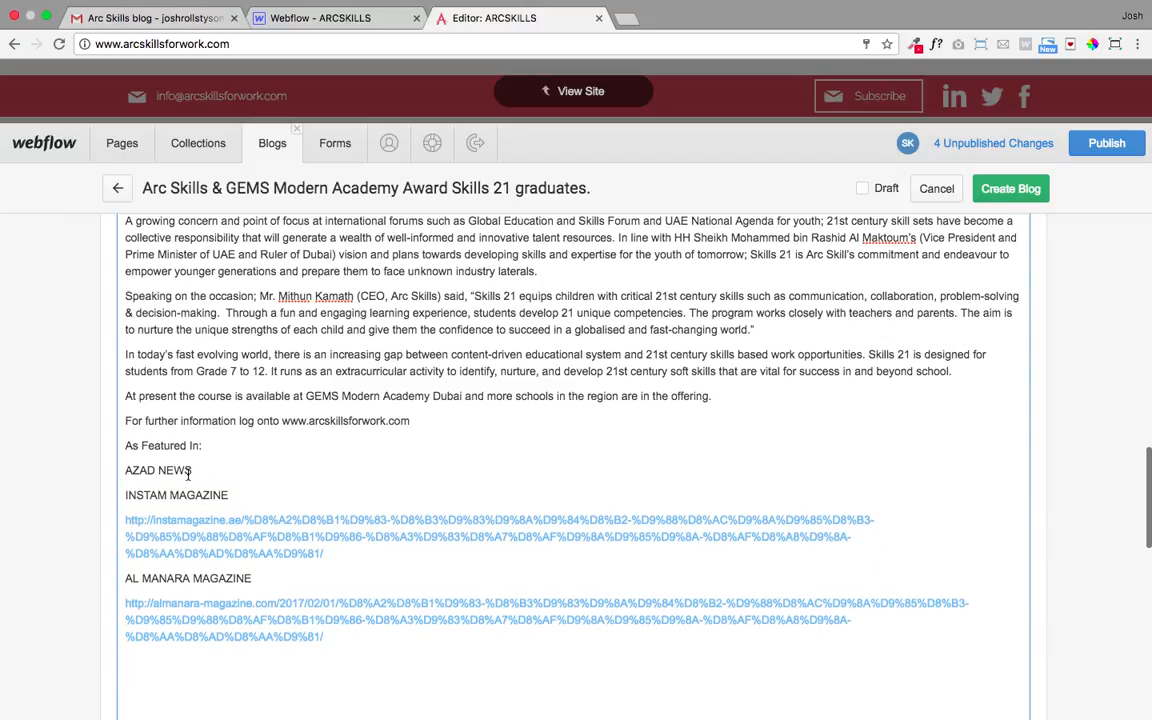
triple_click(195, 470)
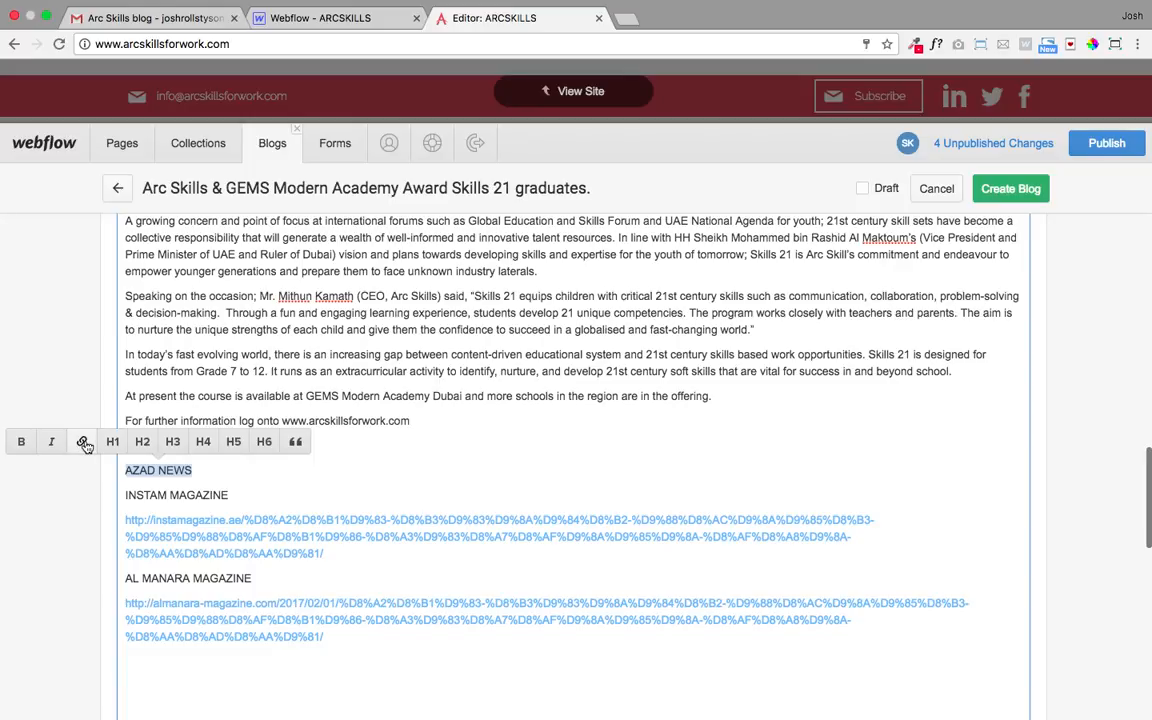
left_click(84, 443)
key("super+v")
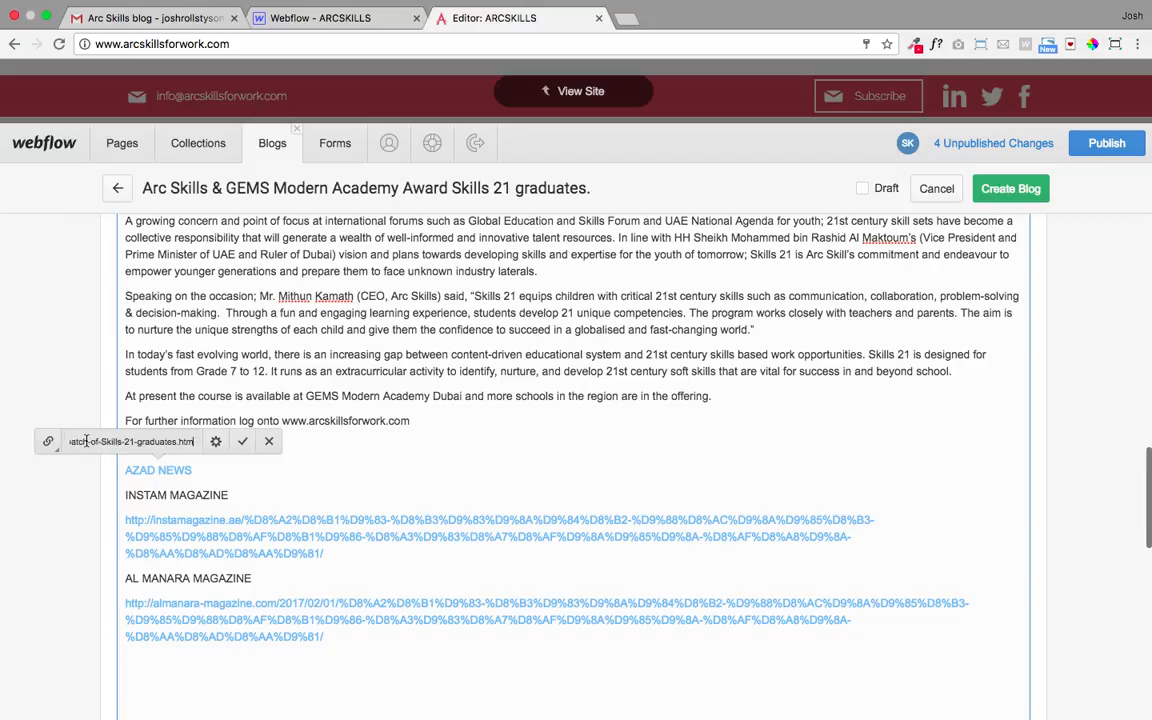
left_click(217, 443)
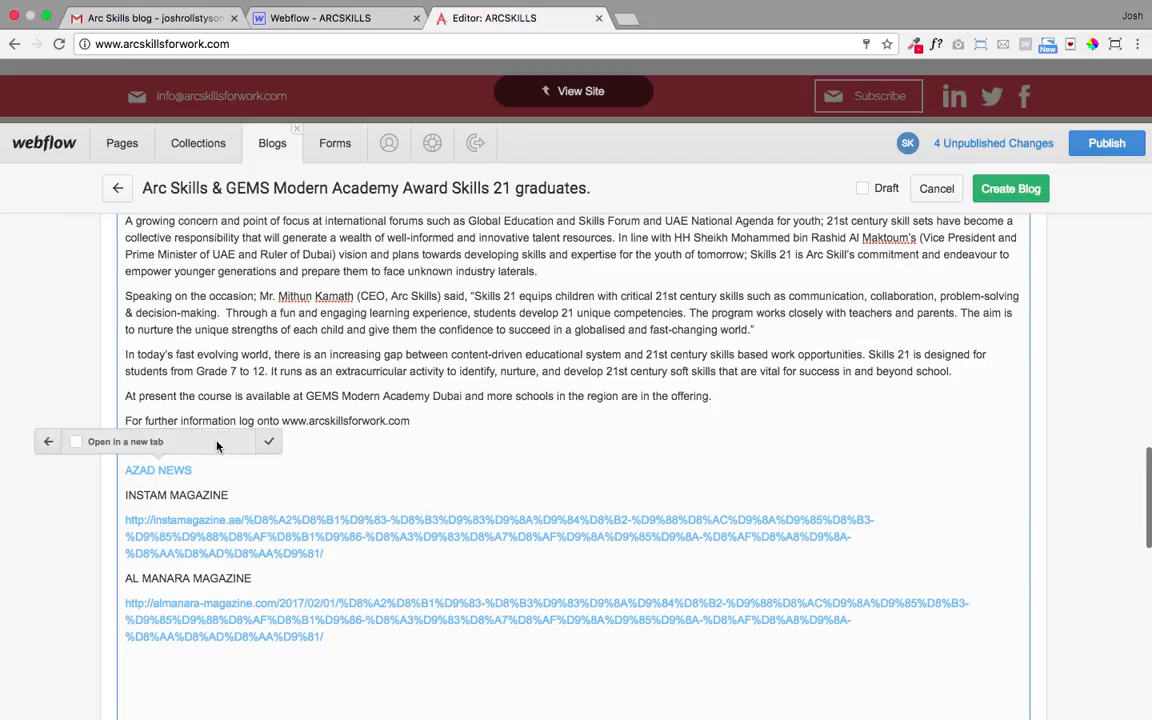
left_click(77, 443)
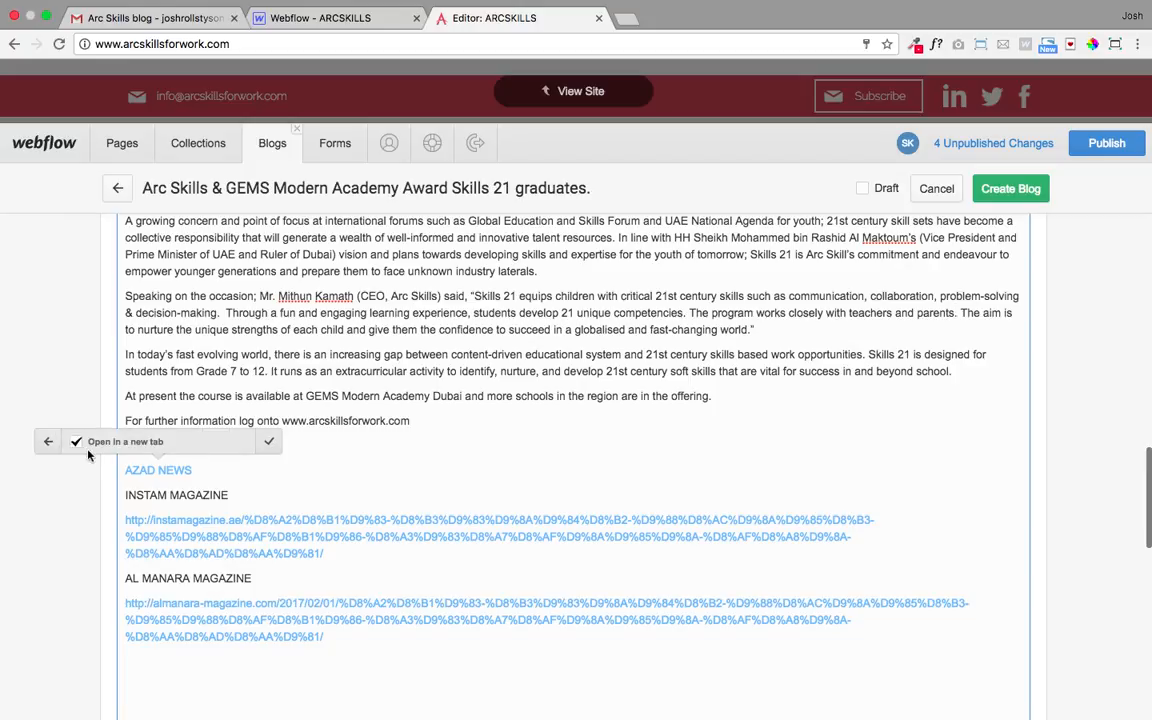
left_click(270, 442)
left_click(242, 441)
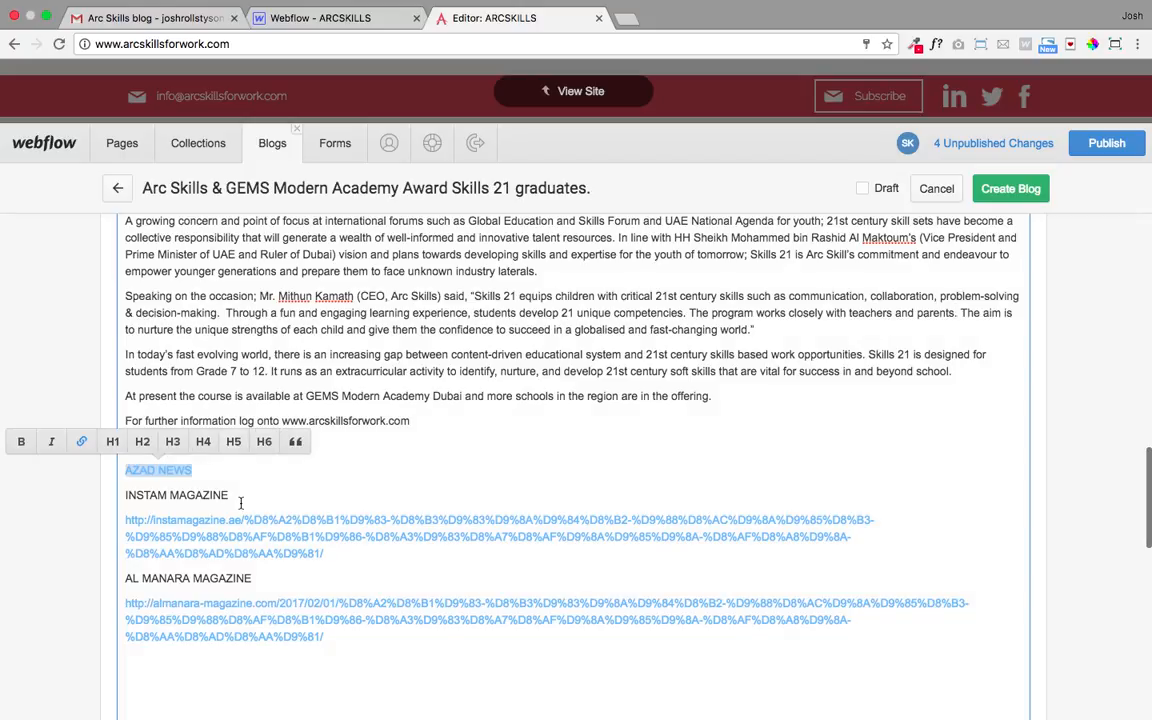
left_click(240, 482)
- Link INSTAM MAGAZINE to its instamagazine URL in a new tab, removing the raw URL line
left_click_drag(322, 553, 123, 521)
key("BackSpace")
key("BackSpace")
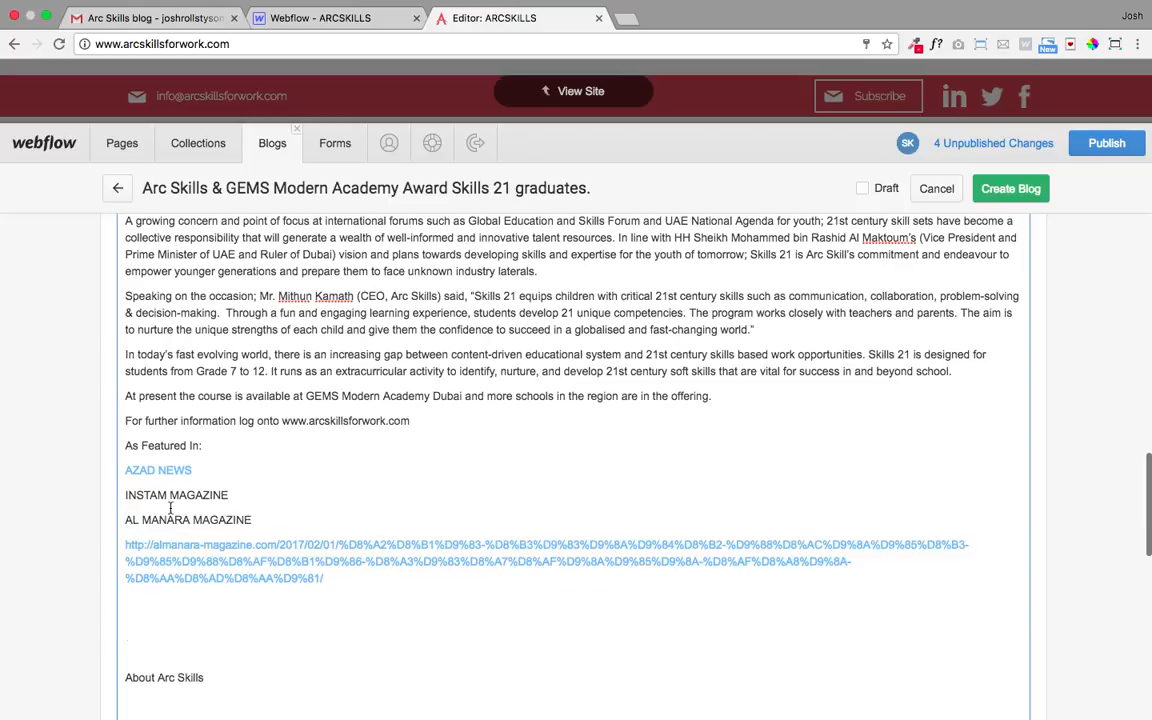
left_click_drag(231, 493, 124, 494)
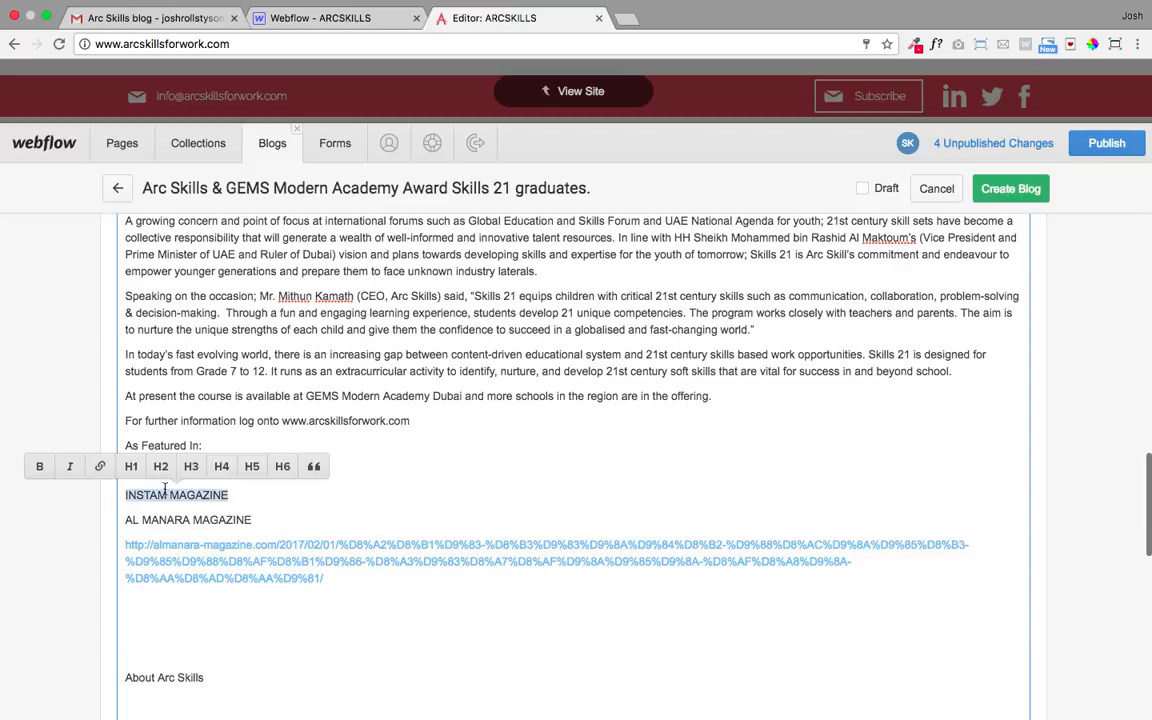
left_click(103, 465)
key("super+v")
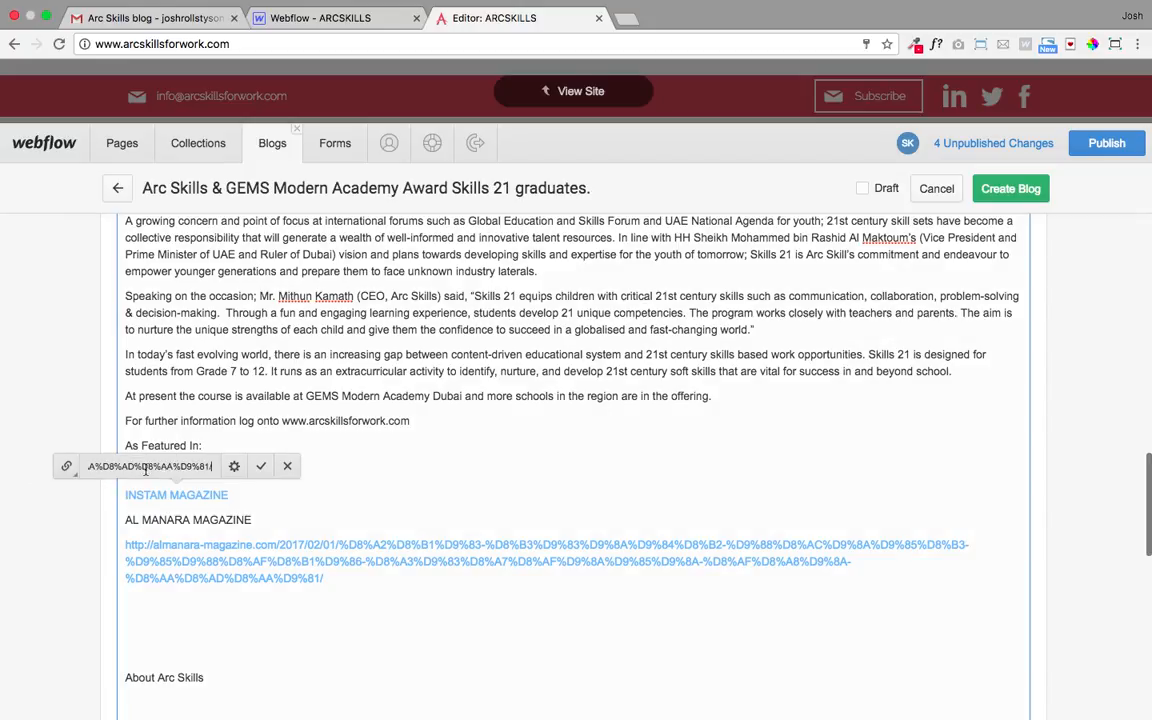
left_click(234, 466)
left_click(97, 466)
left_click(287, 466)
left_click(264, 466)
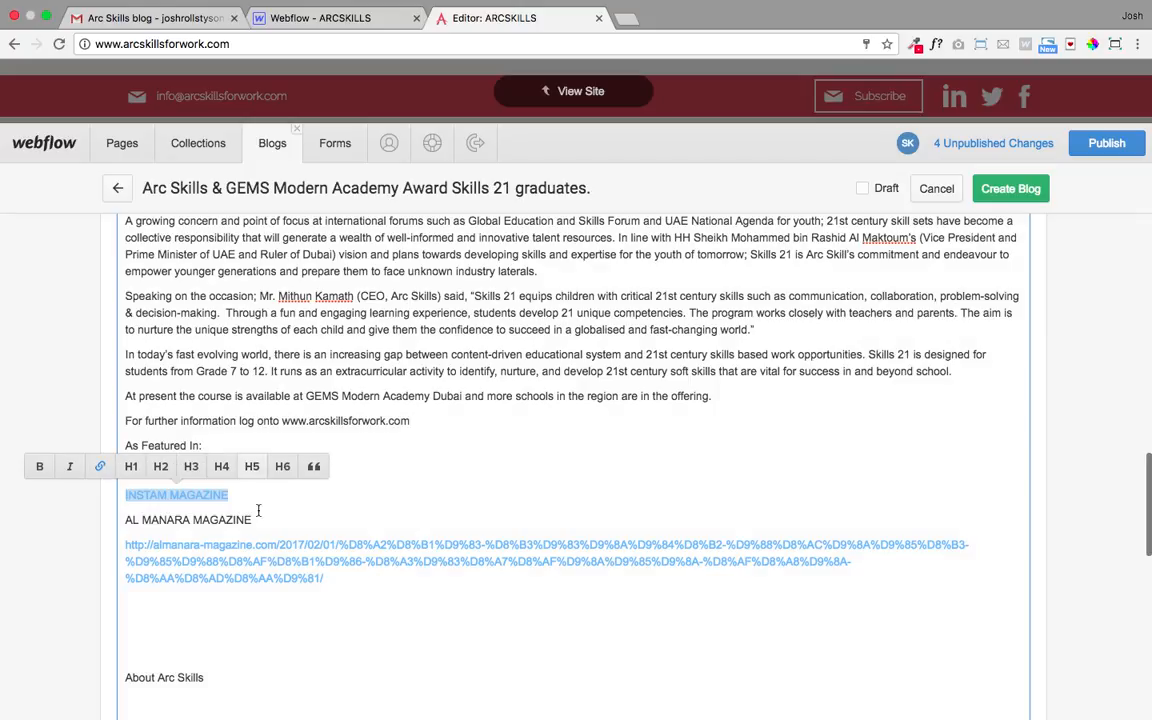
- Link AL MANARA MAGAZINE to its almanara URL in a new tab and clear blank lines above About Arc Skills
left_click_drag(324, 578, 122, 545)
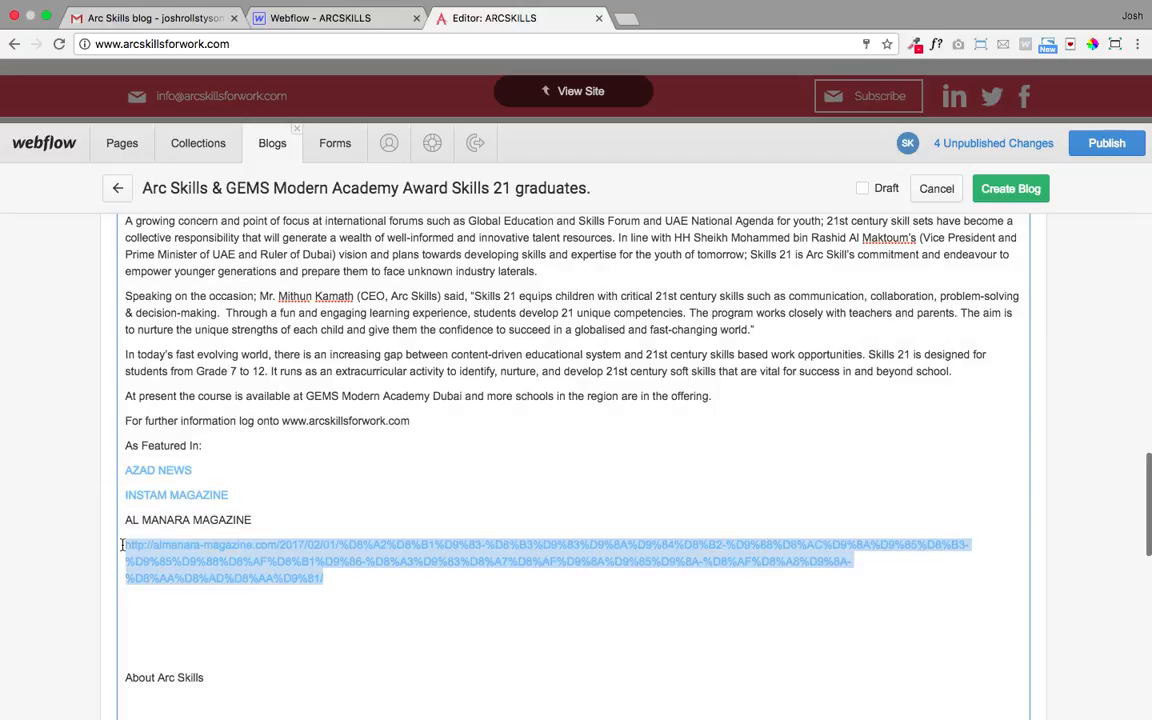
key("BackSpace")
left_click_drag(272, 522, 124, 520)
left_click(111, 491)
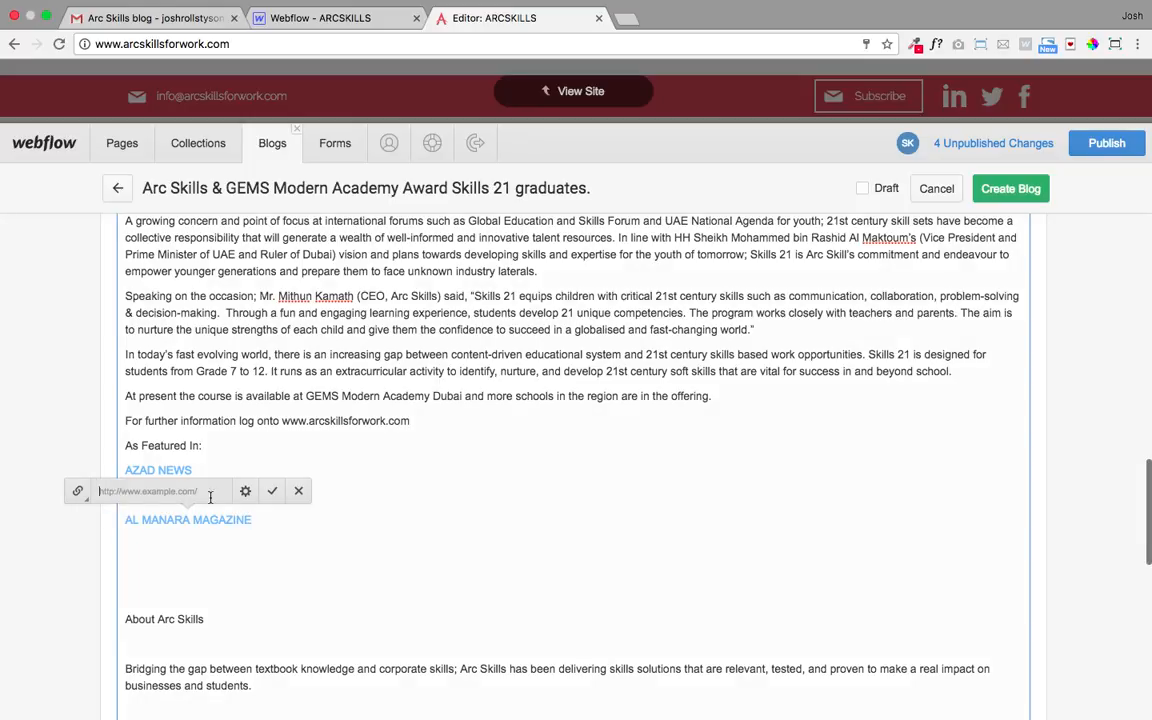
key("super+v")
left_click(245, 491)
left_click(105, 491)
left_click(298, 491)
left_click(271, 492)
left_click(130, 597)
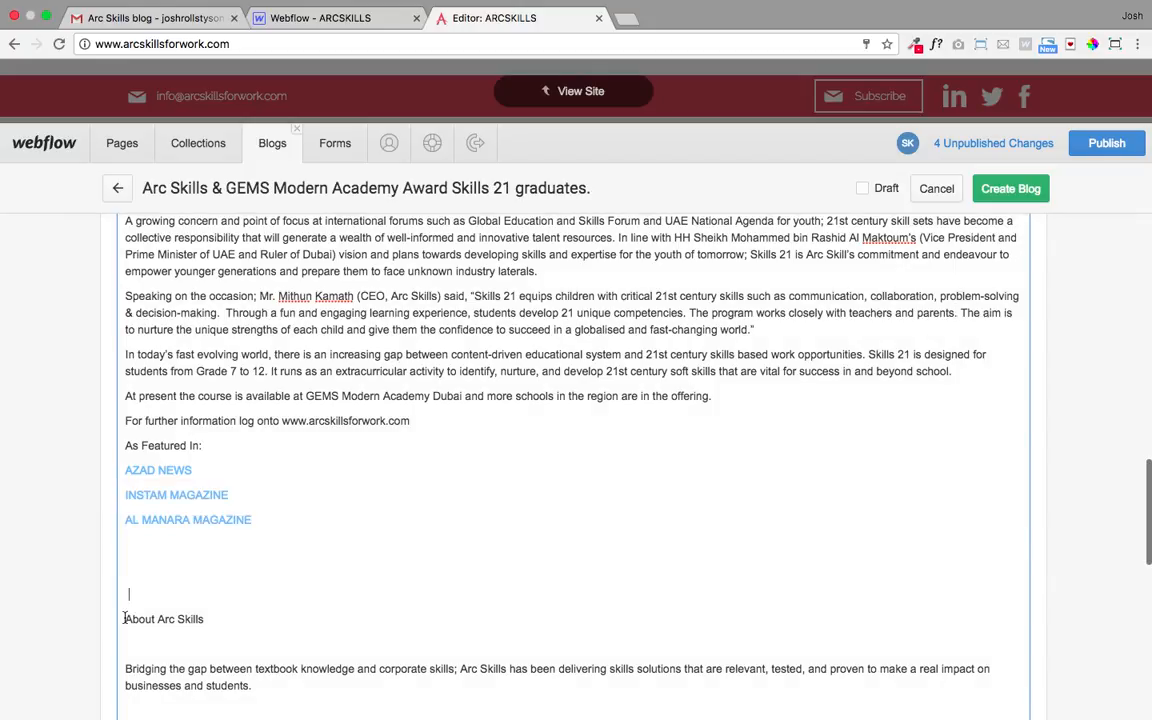
key("BackSpace")
key("BackSpace")
key("BackSpace")
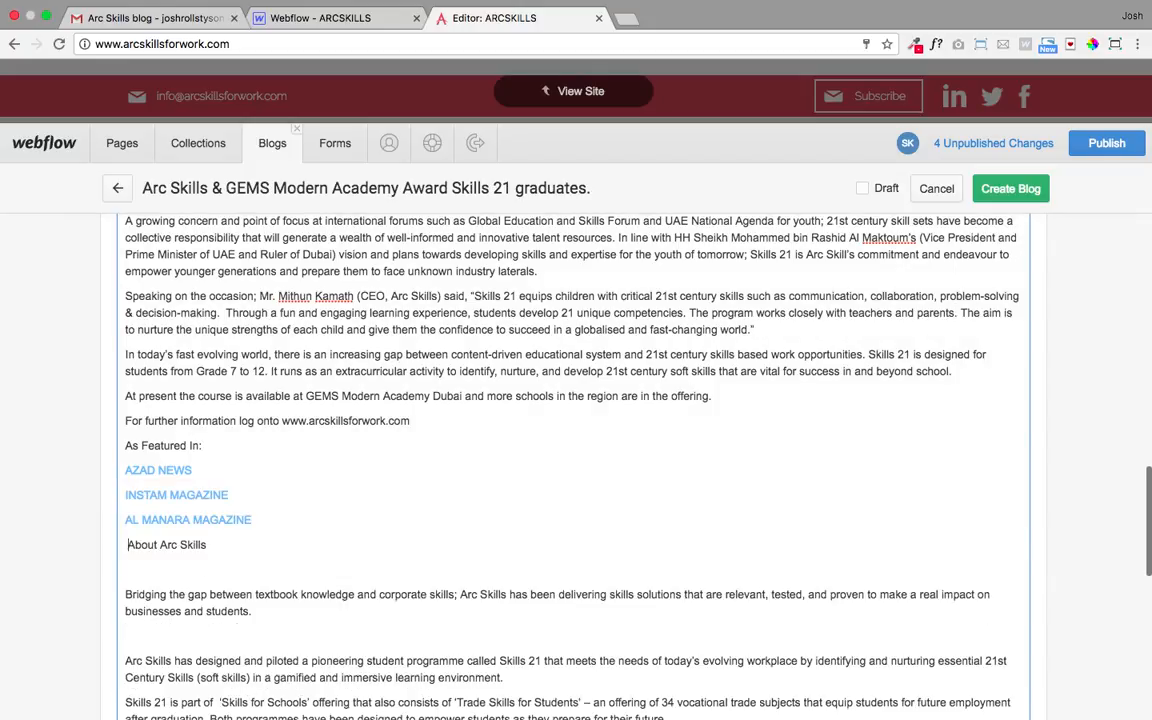
- Italicize the opening line of the blog content
scroll(222, 556, "up", 3)
scroll(224, 555, "down", 2)
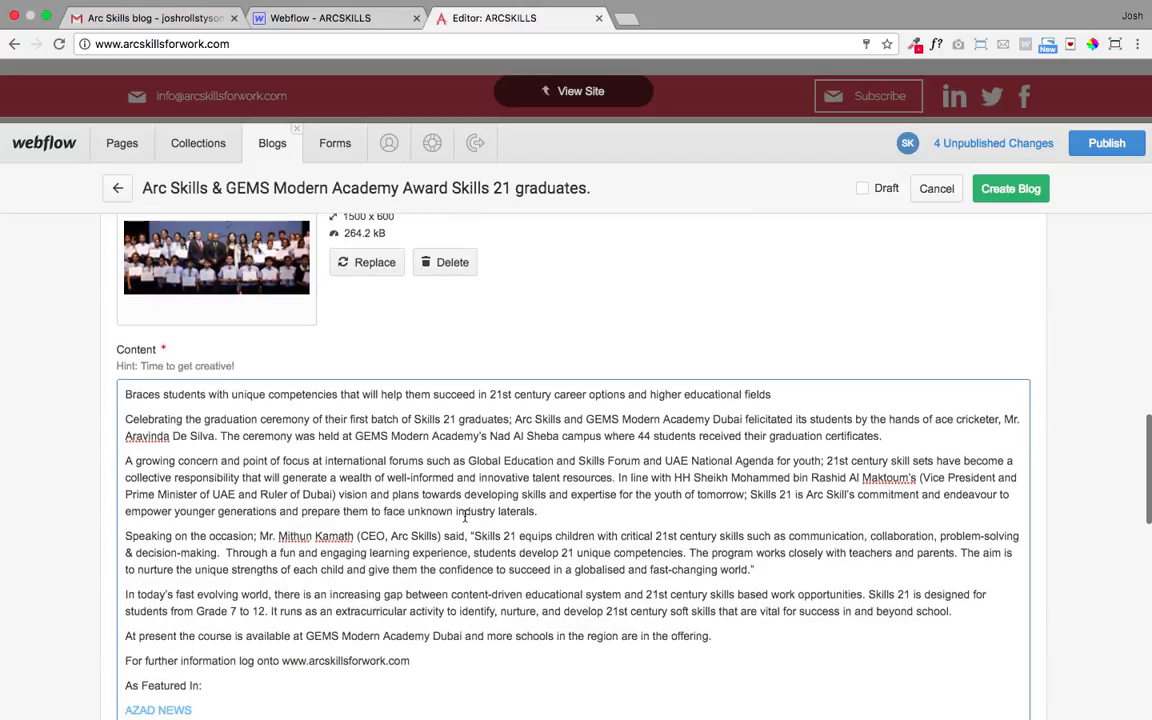
scroll(640, 470, "up", 1)
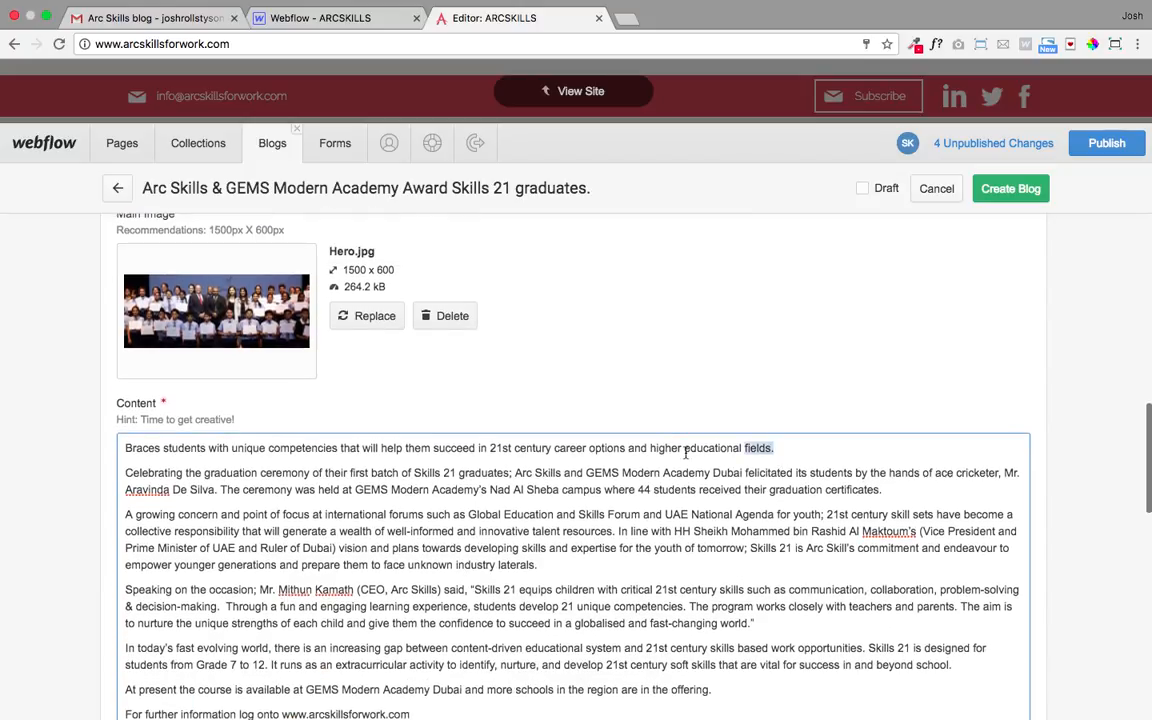
left_click_drag(770, 448, 127, 448)
left_click(342, 419)
- Remove the blank line and leading space before the Bridging paragraph, keeping one blank line above About Arc Skills
scroll(374, 536, "down", 2)
scroll(374, 536, "down", 6)
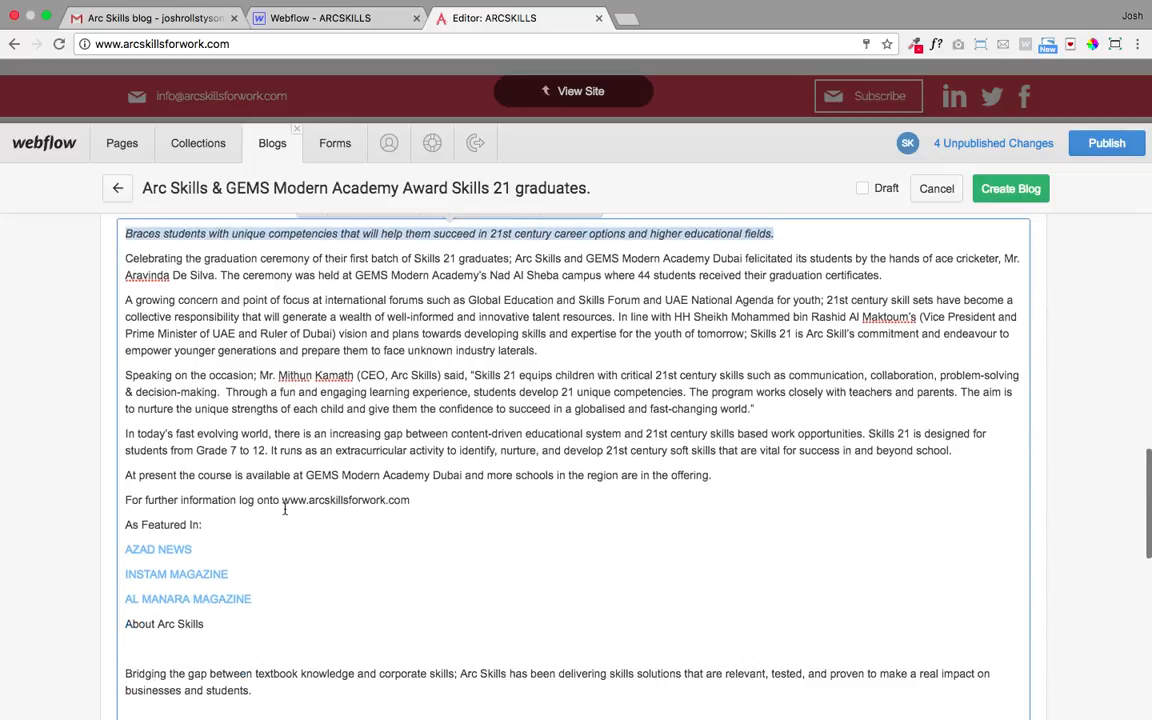
left_click(126, 557)
key("BackSpace")
key("Delete")
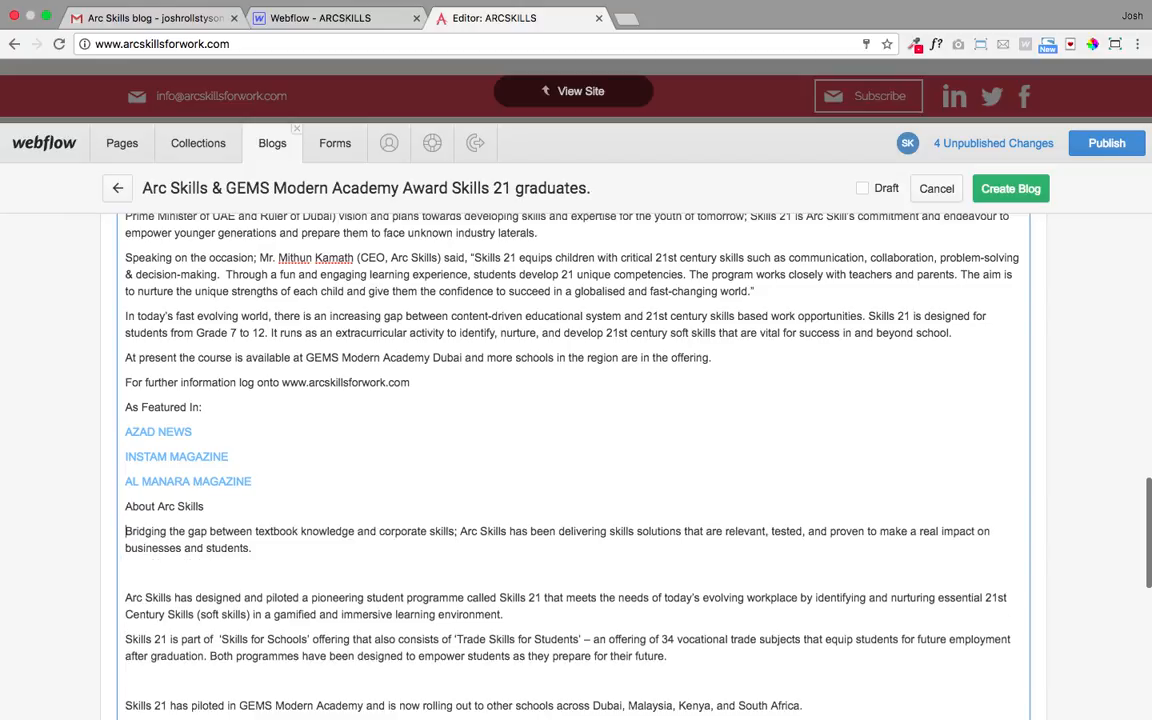
key("Up")
key("Return")
- Make About Arc Skills bold and remove the blank line above the Arc Skills has designed paragraph
left_click_drag(206, 535, 117, 540)
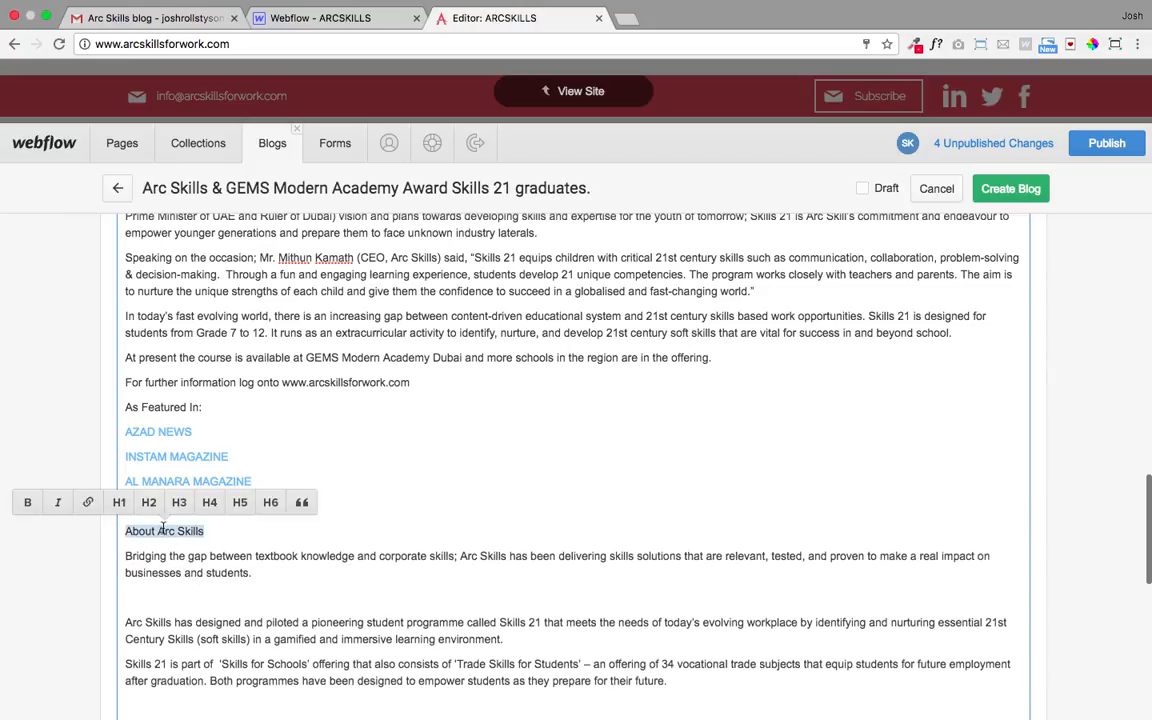
left_click(30, 504)
left_click(348, 547)
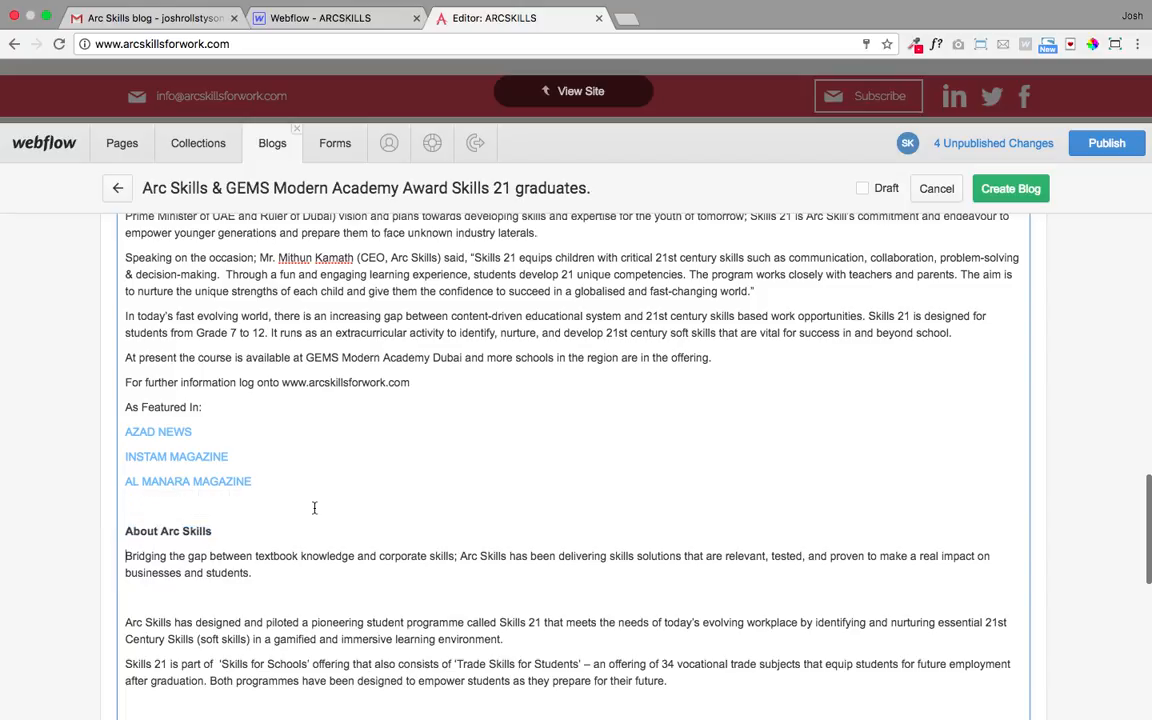
scroll(116, 482, "down", 4)
left_click(126, 436)
key("BackSpace")
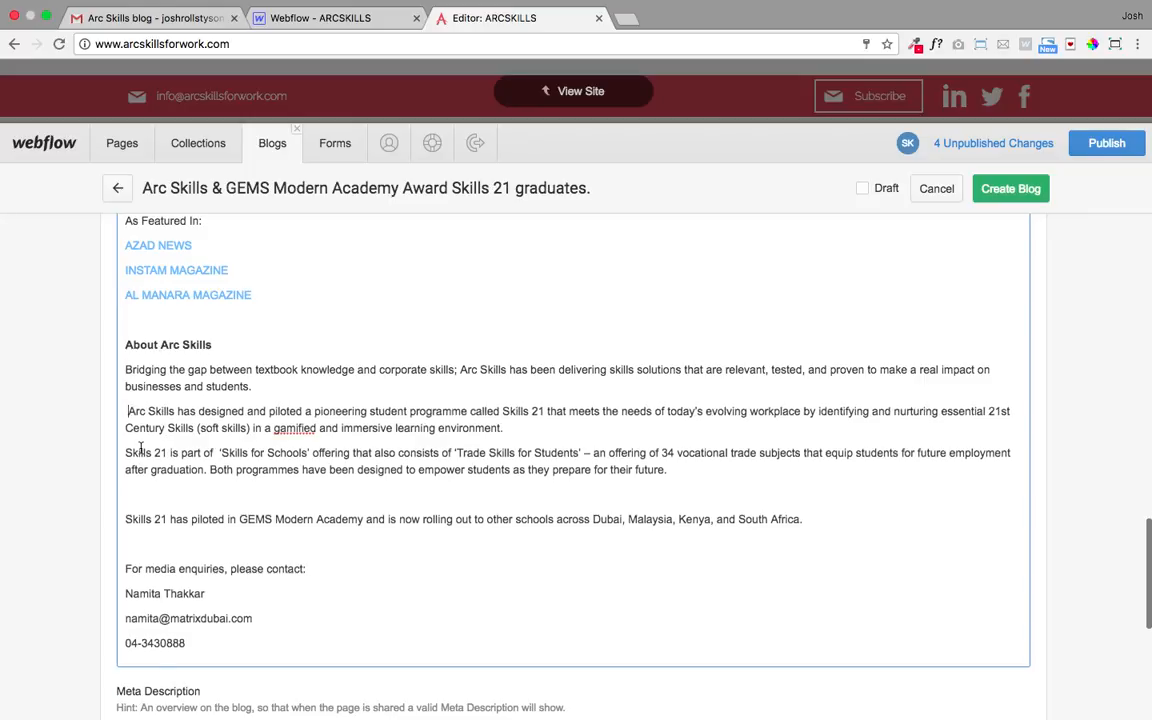
- Remove the blank lines above 'Skills 21 has piloted' and 'For media enquiries'
key("BackSpace")
left_click(126, 543)
key("BackSpace")
scroll(283, 519, "down", 3)
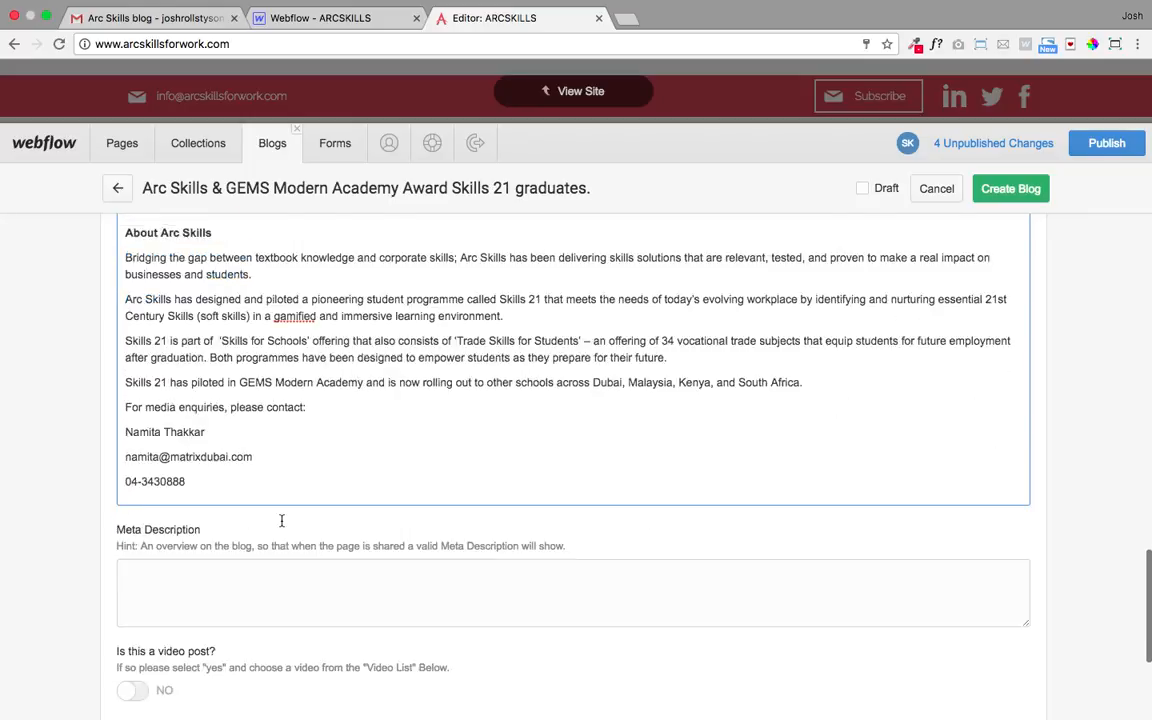
scroll(283, 519, "up", 7)
scroll(283, 519, "up", 2)
scroll(283, 520, "down", 3)
scroll(272, 458, "up", 2)
scroll(186, 516, "down", 6)
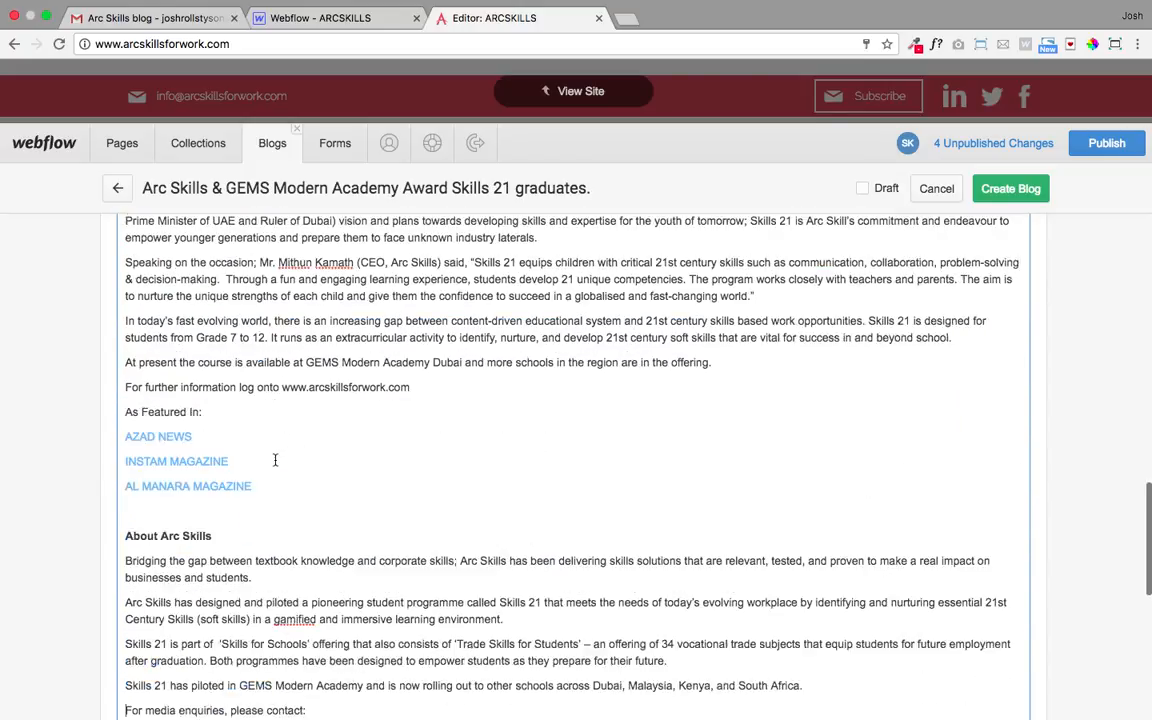
- Paste 'Arc Skills and GEMS Modern Academy Dubai felicitate their first batch of Skills 21 graduates.' as Meta Description
left_click(165, 478)
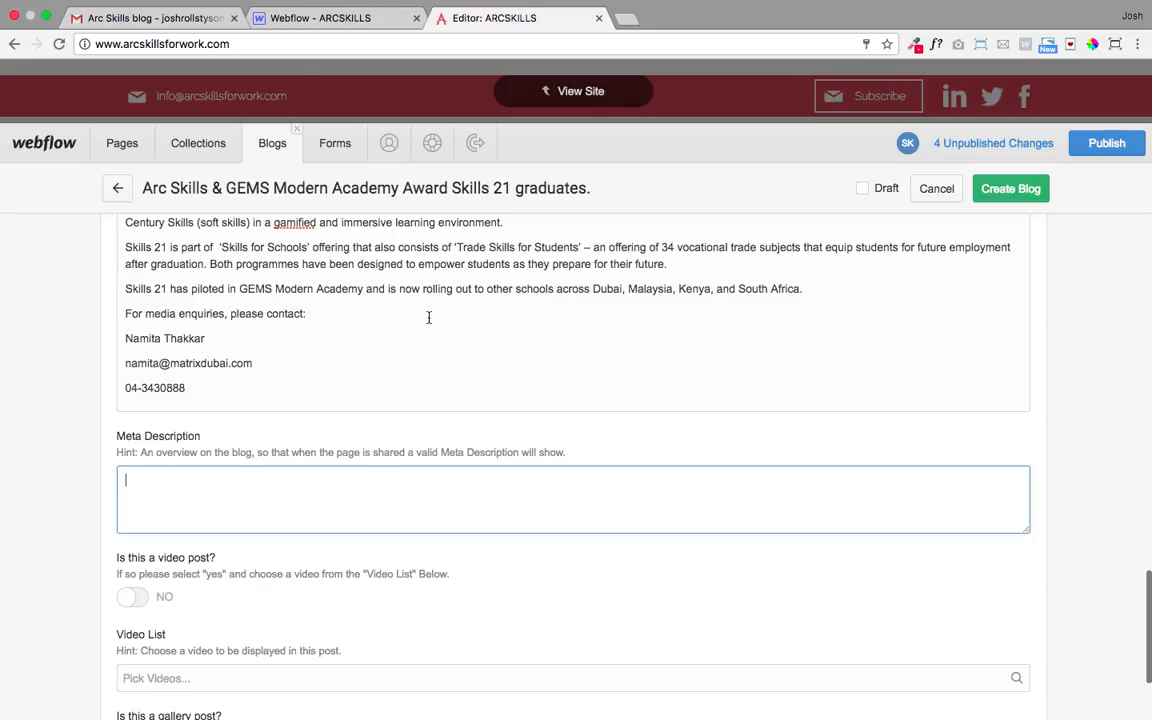
scroll(463, 316, "up", 5)
scroll(428, 323, "up", 8)
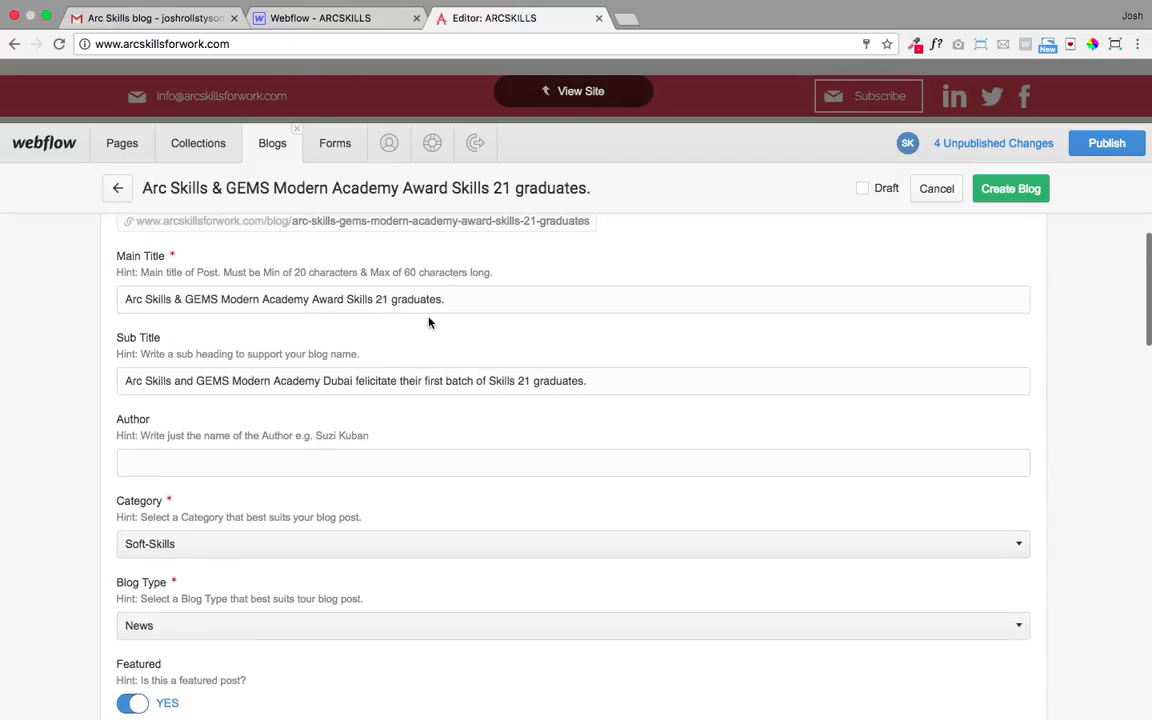
left_click_drag(616, 407, 110, 405)
key("super+c")
scroll(489, 481, "down", 15)
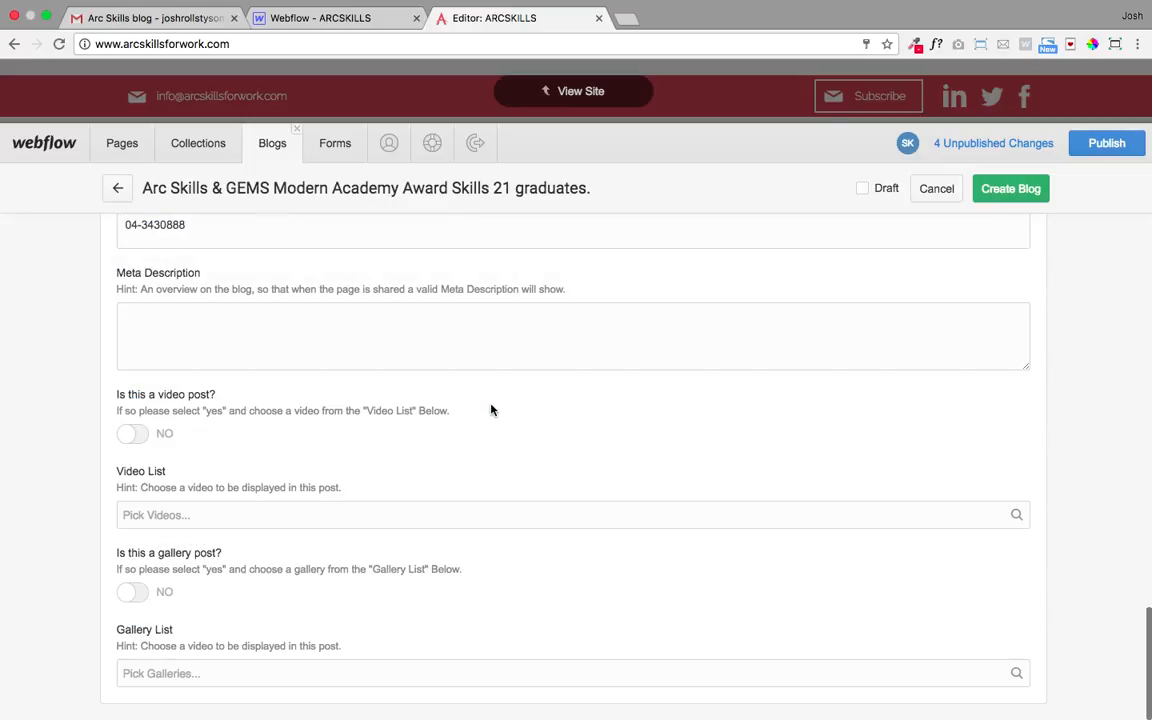
left_click(157, 341)
key("super+v")
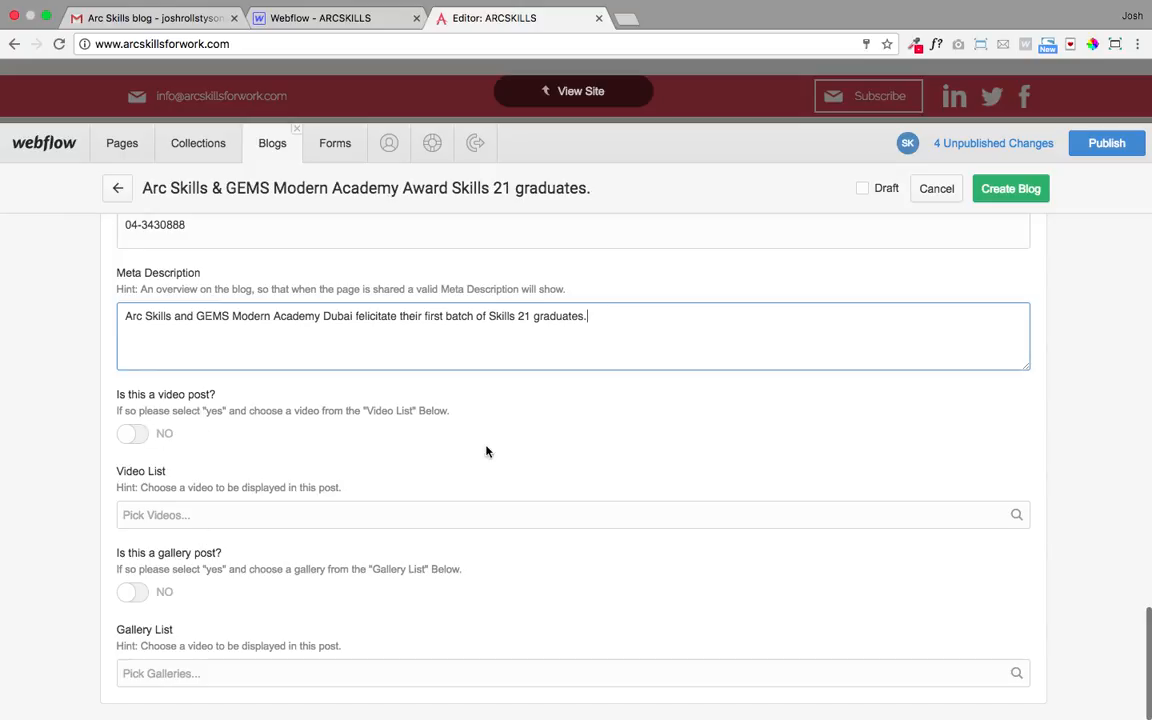
scroll(417, 447, "up", 20)
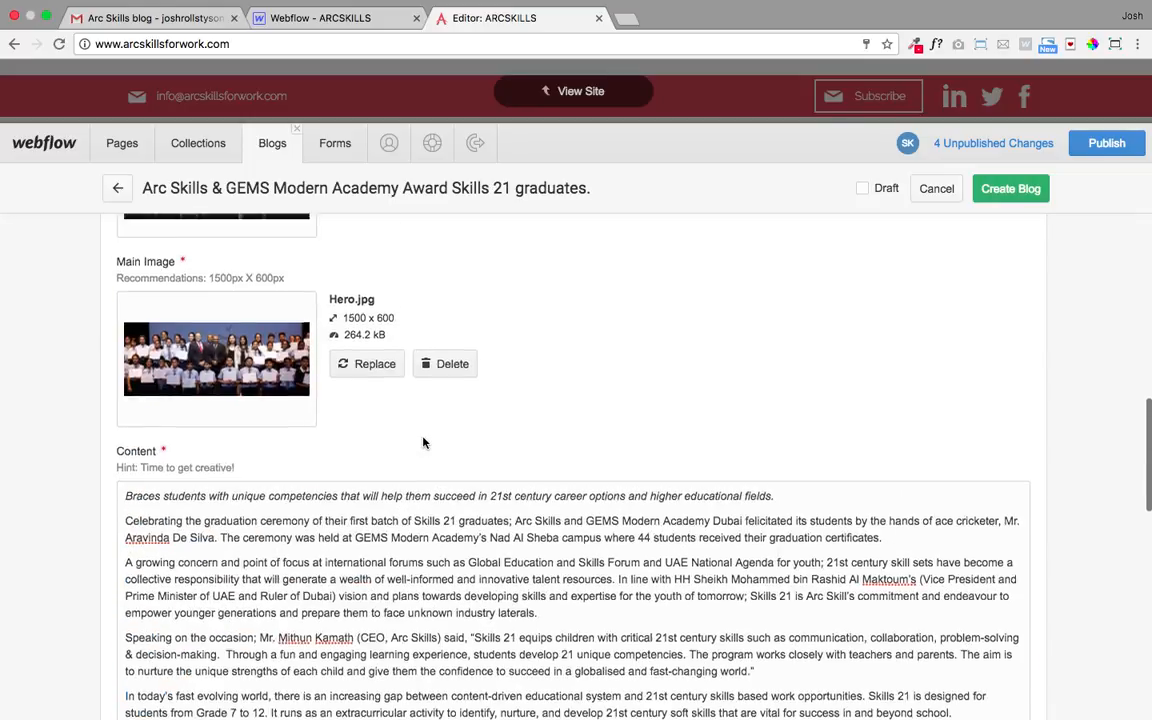
scroll(894, 266, "up", 2)
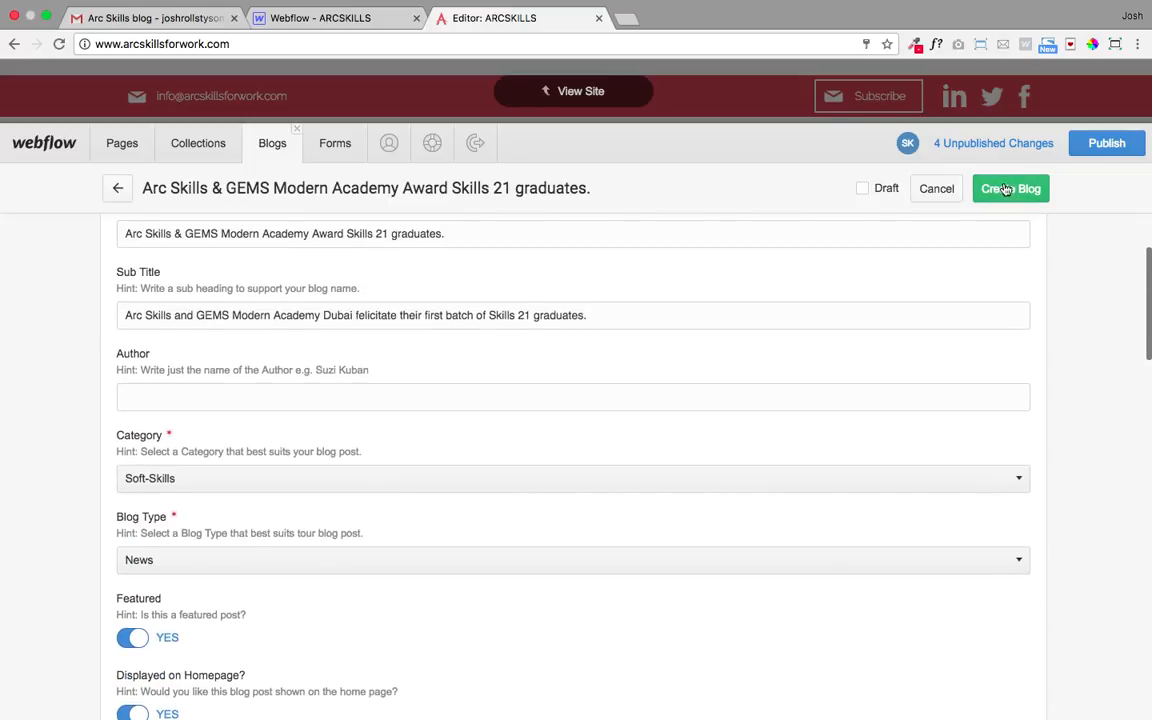
- Create the Arc Skills & GEMS blog item and preview the live site's blog cards
left_click(1011, 191)
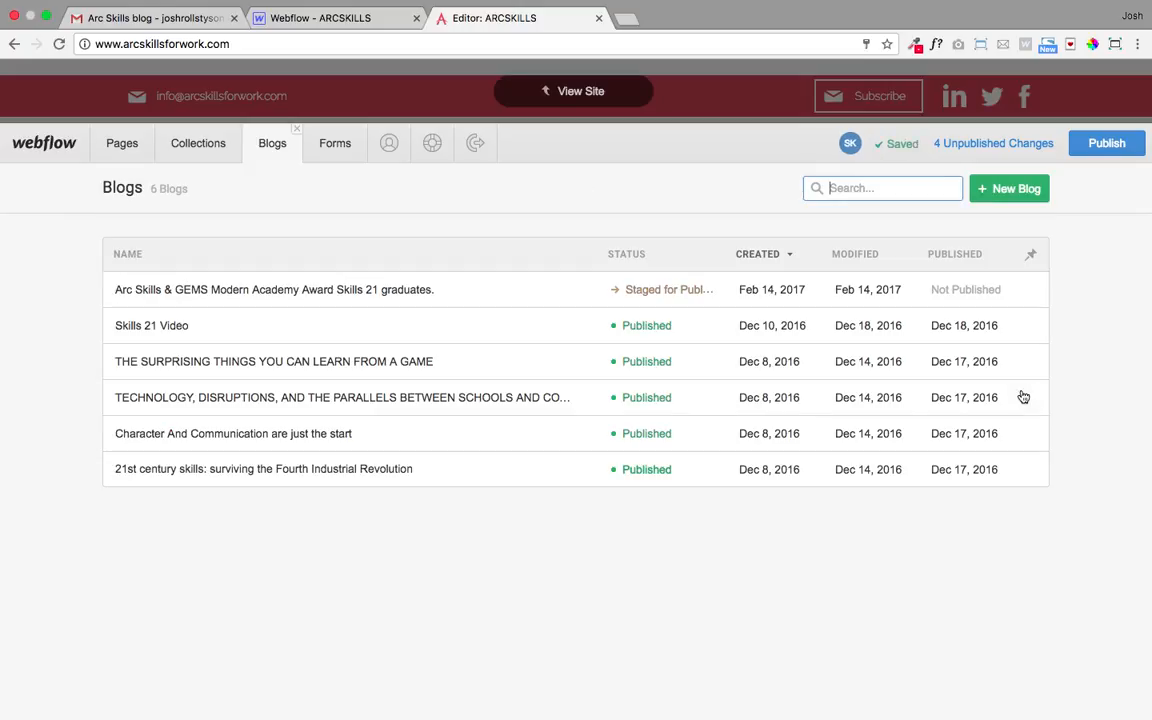
left_click(585, 93)
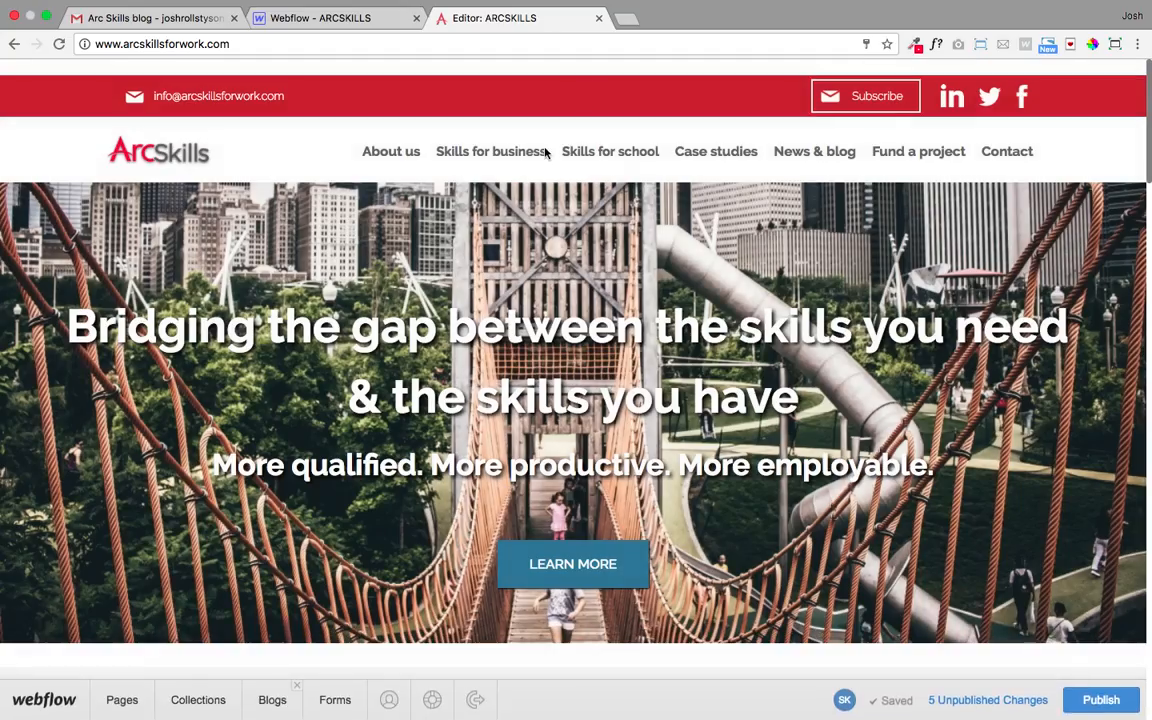
scroll(411, 287, "down", 5)
scroll(411, 287, "down", 10)
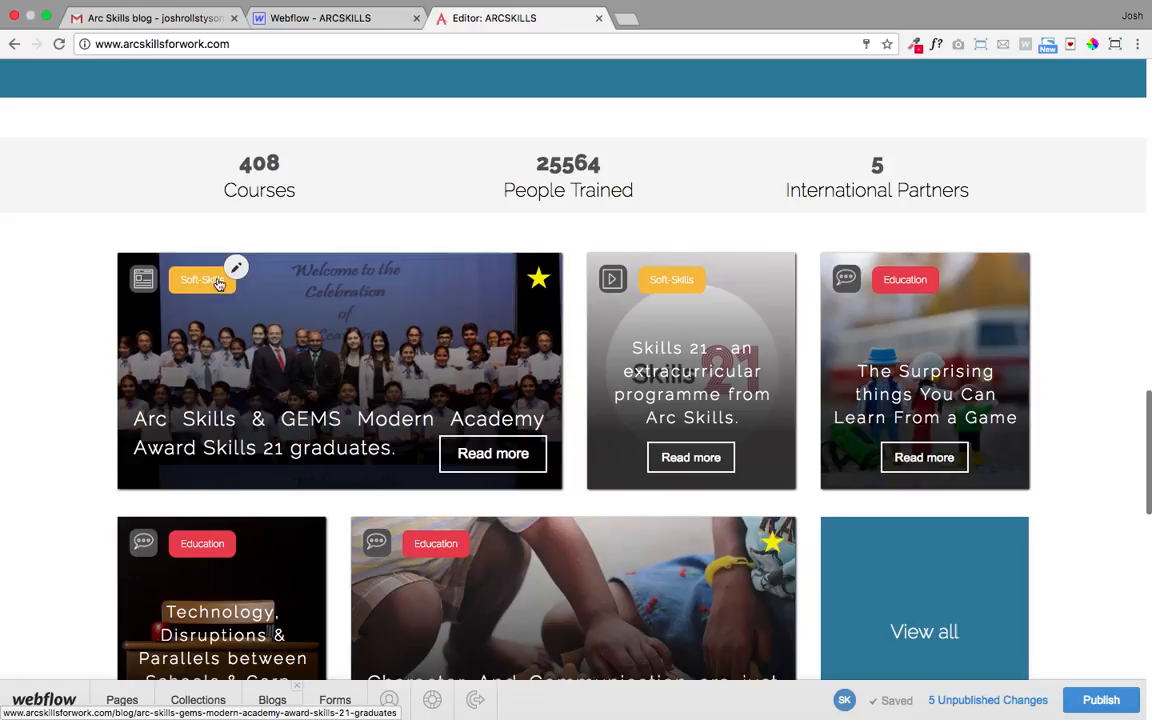
- Open the new post's page and review its title, subtitle, Soft-Skills tag and hero photo
left_click(437, 343)
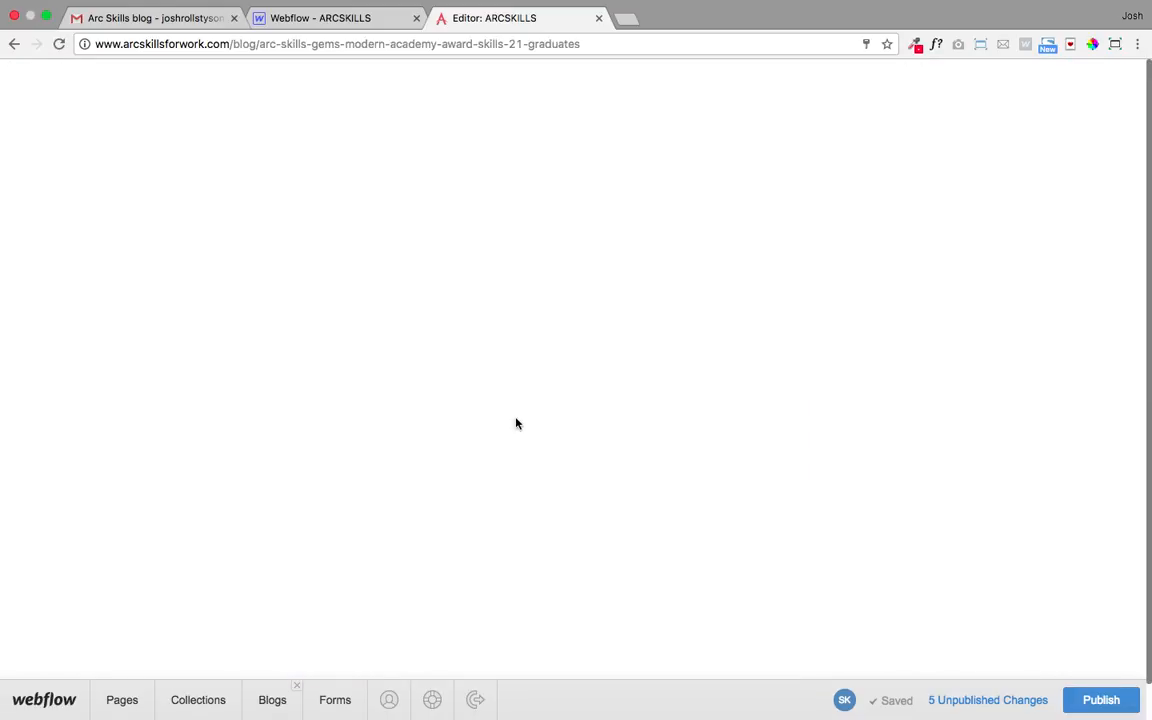
scroll(516, 414, "down", 2)
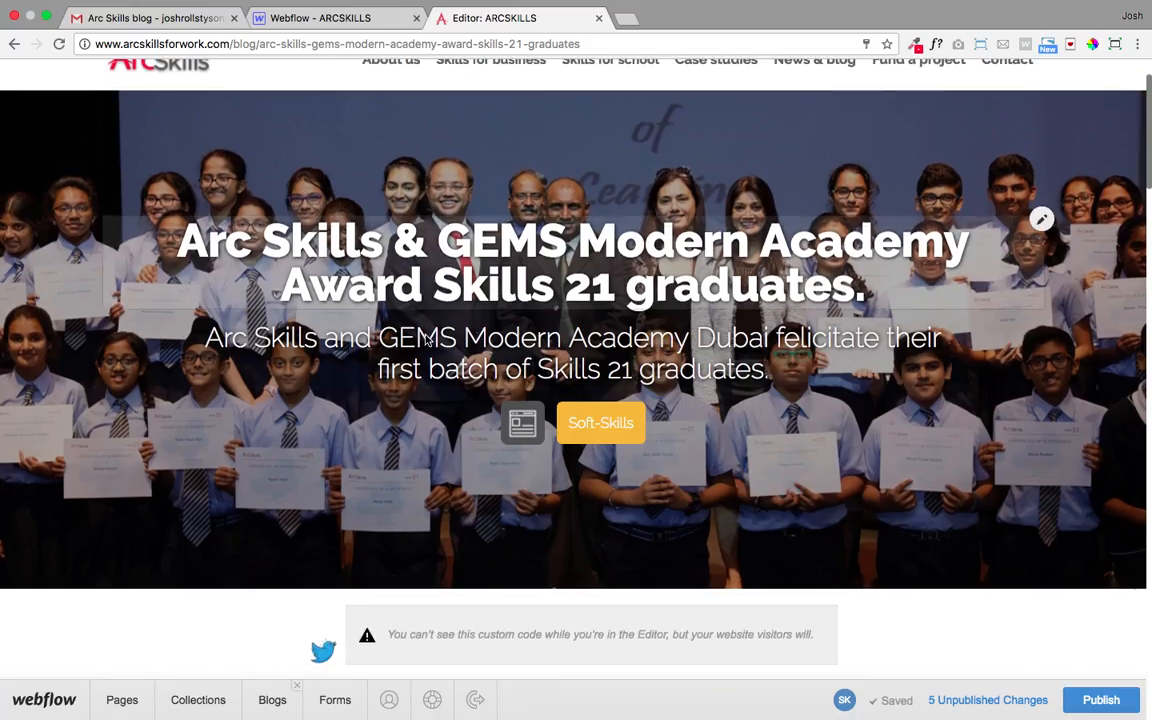
scroll(572, 495, "down", 2)
scroll(520, 430, "down", 10)
scroll(519, 410, "down", 1)
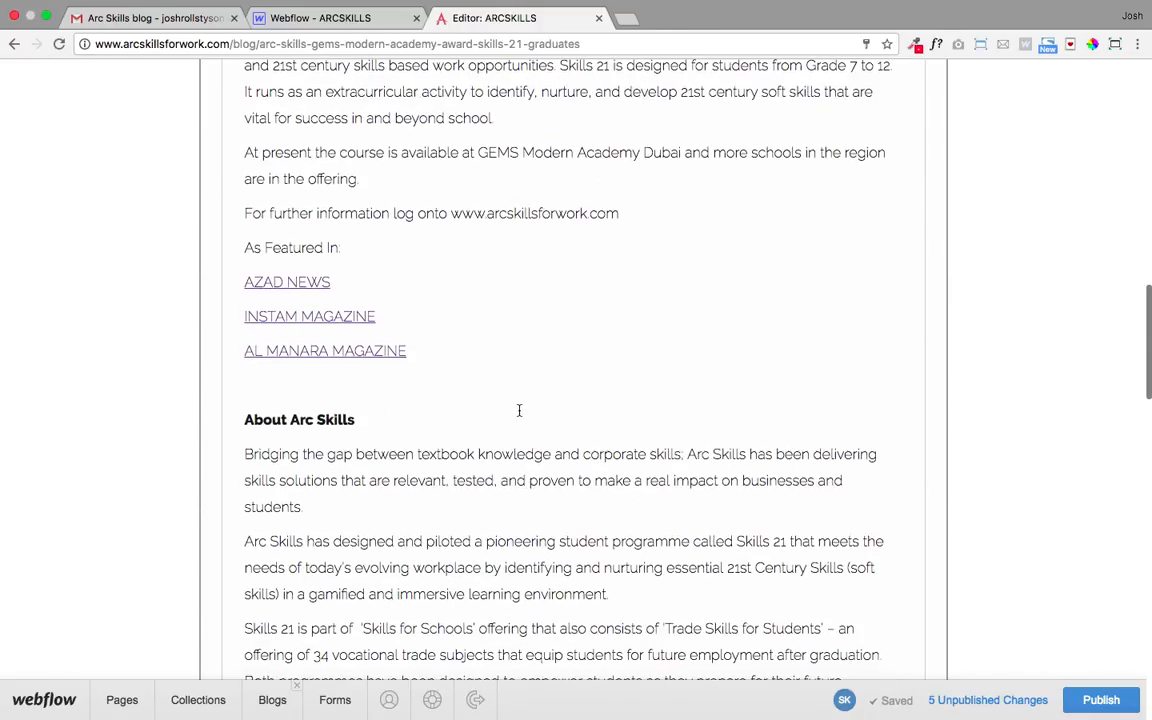
scroll(458, 440, "down", 4)
scroll(458, 437, "up", 15)
scroll(459, 441, "up", 2)
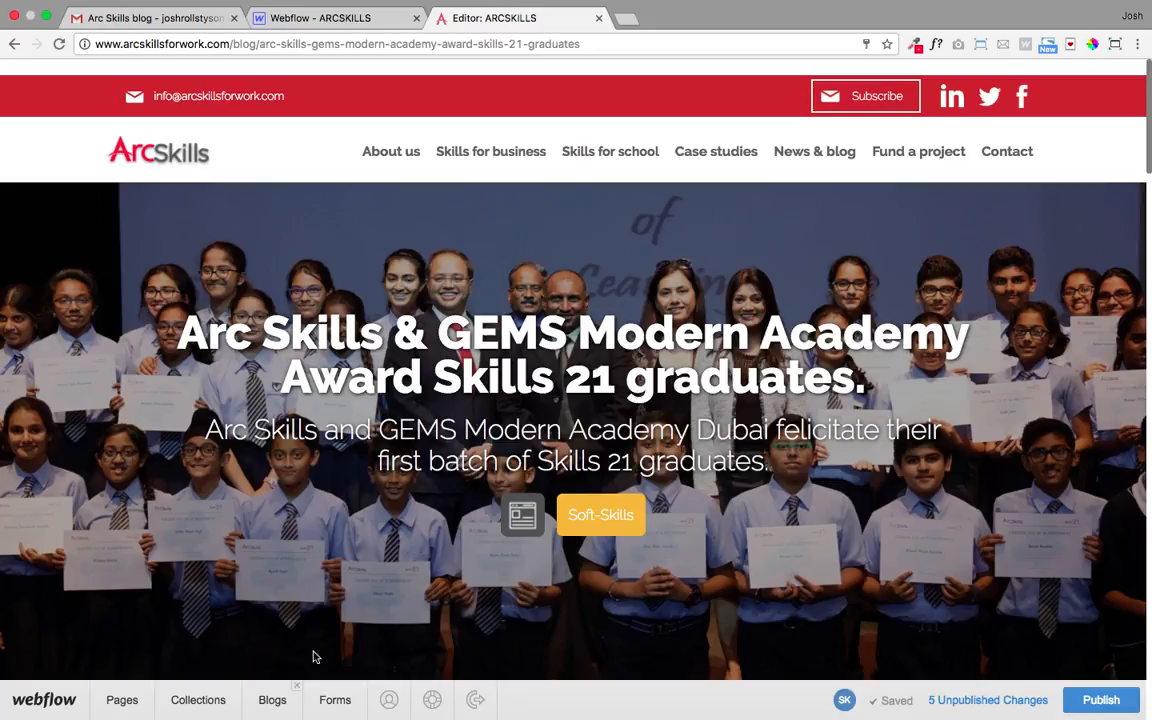
- Mark the first Blogs item, the Arc Skills & GEMS post, as Draft, save it, and return to the live site
left_click(276, 703)
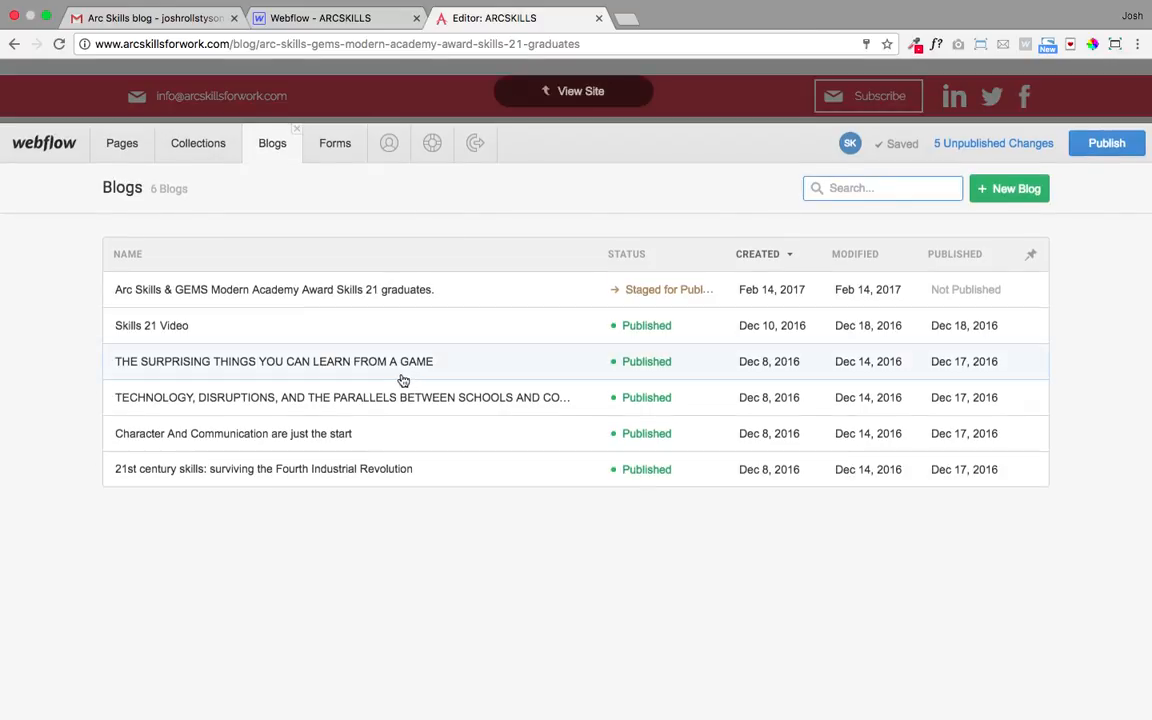
left_click(452, 302)
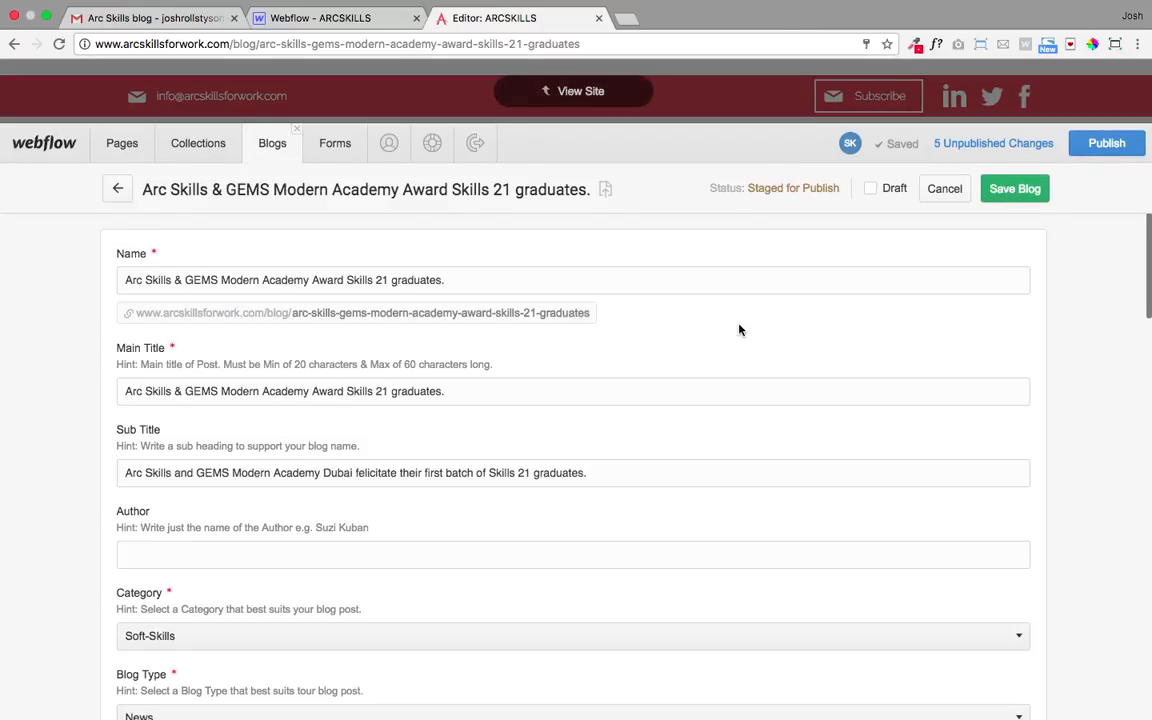
left_click(871, 190)
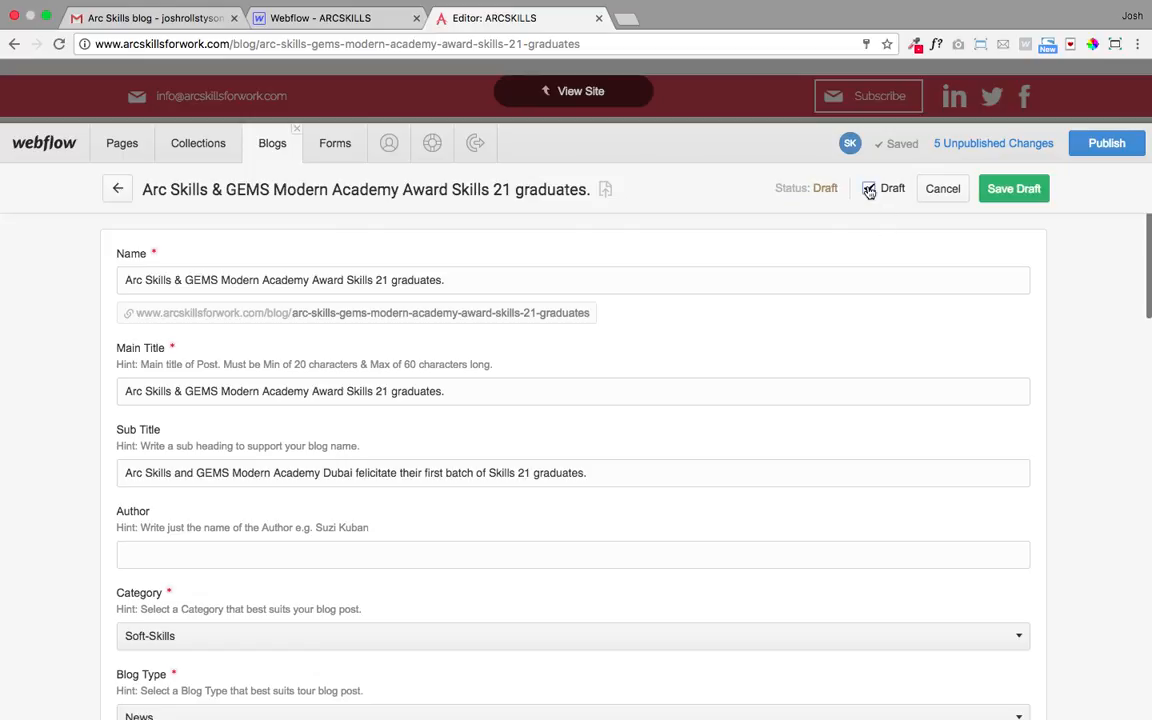
left_click(1031, 191)
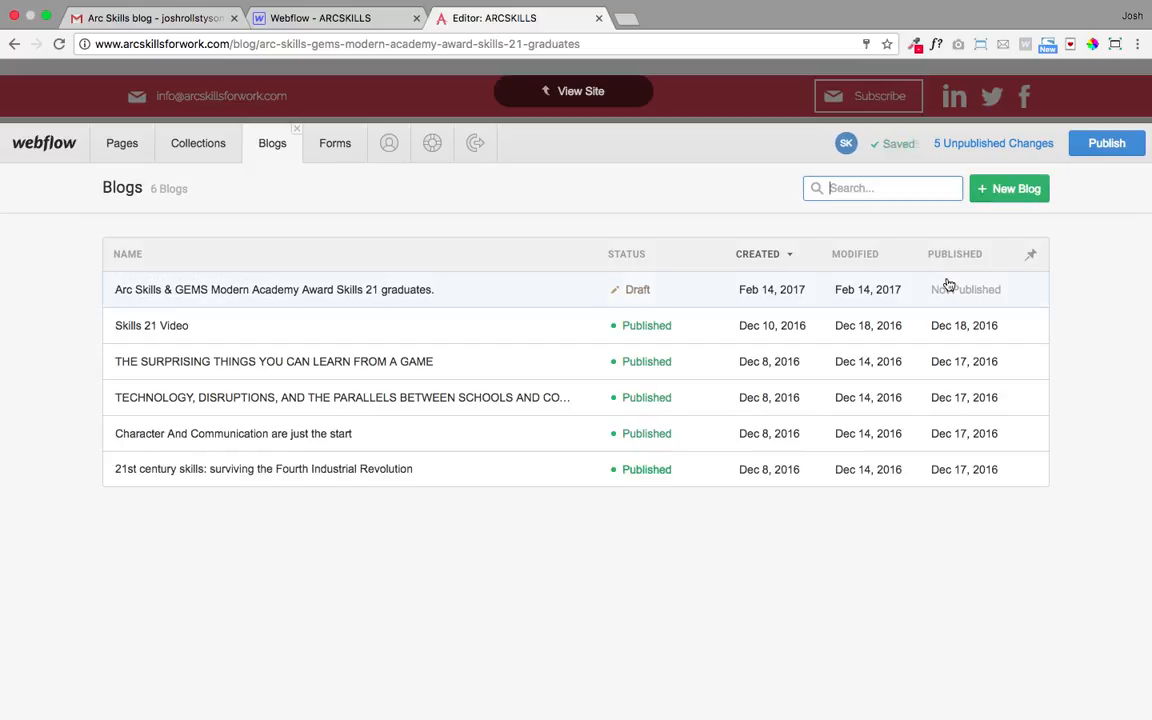
left_click(587, 100)
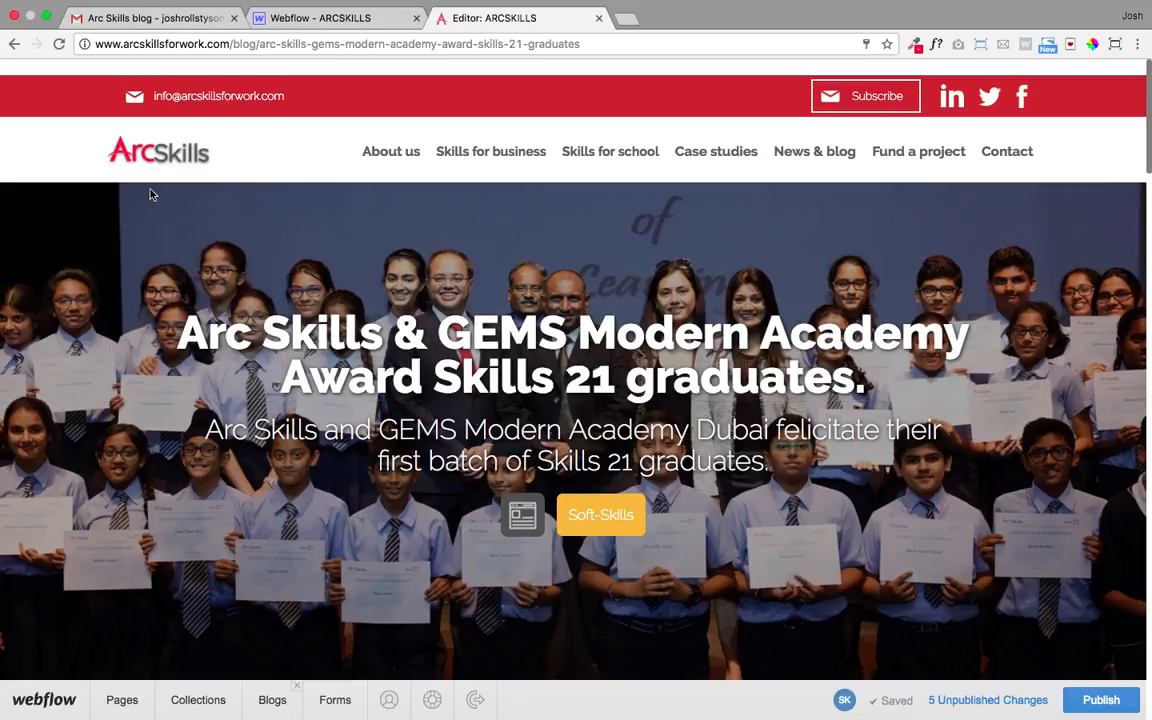
- Go to the ArcSkills home page and check the blog cards no longer show the drafted post
left_click(147, 152)
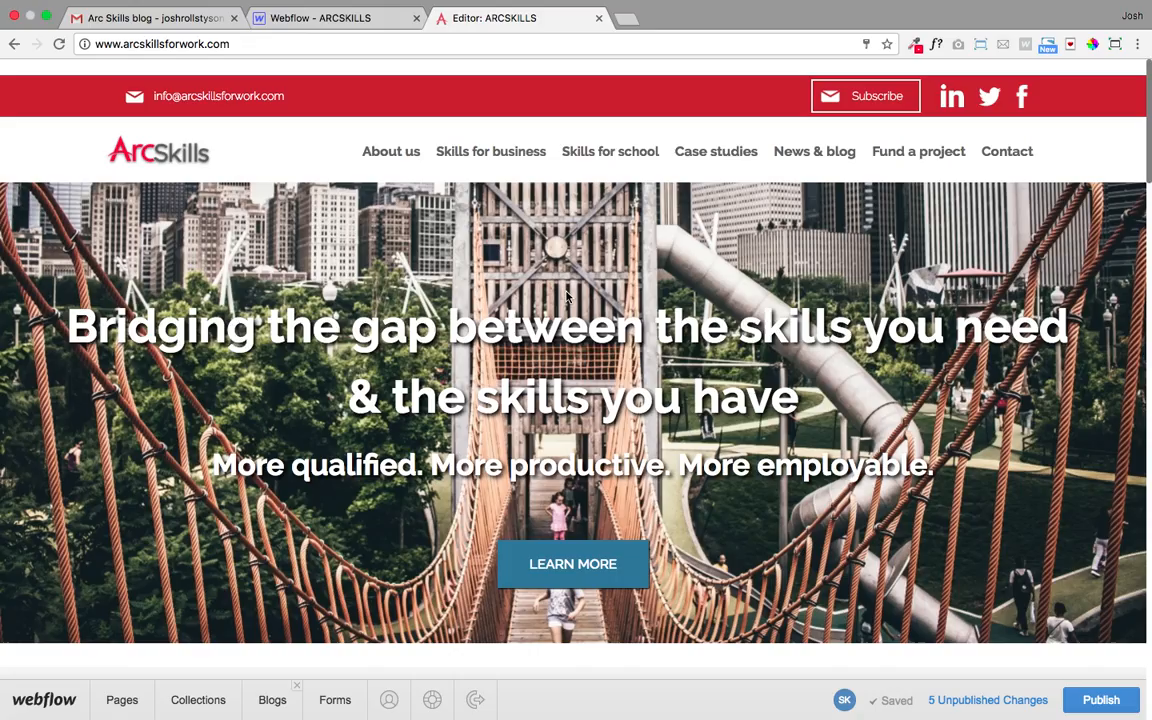
scroll(566, 297, "down", 15)
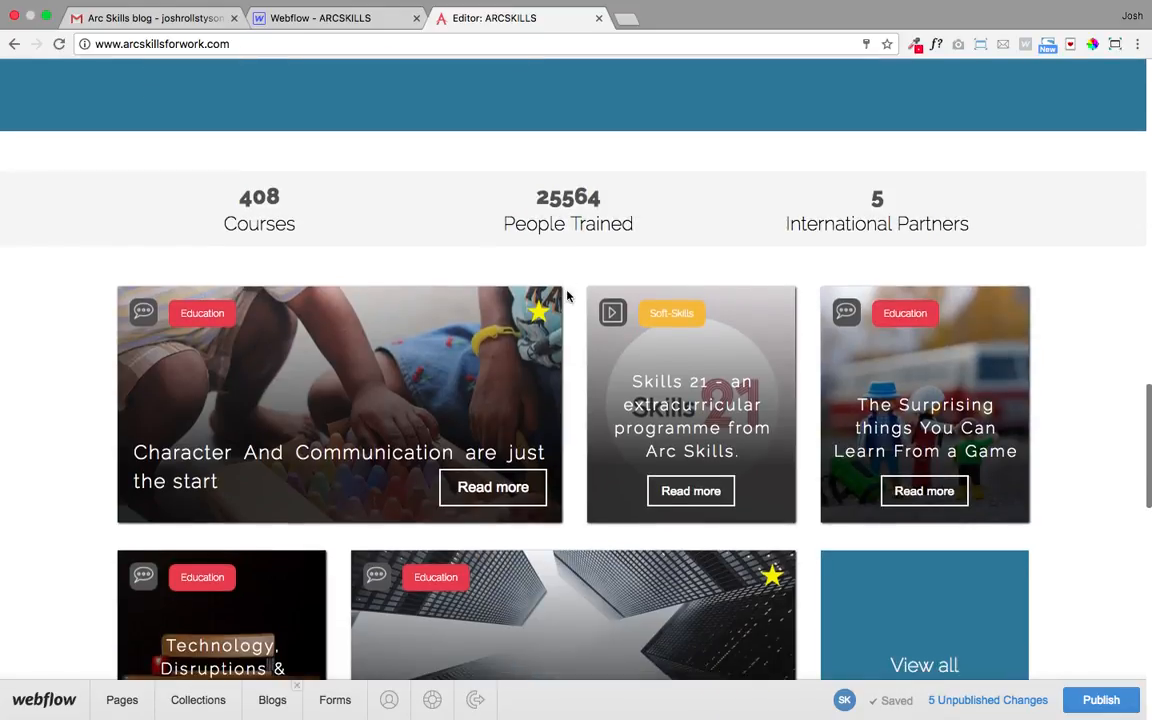
scroll(743, 537, "down", 2)
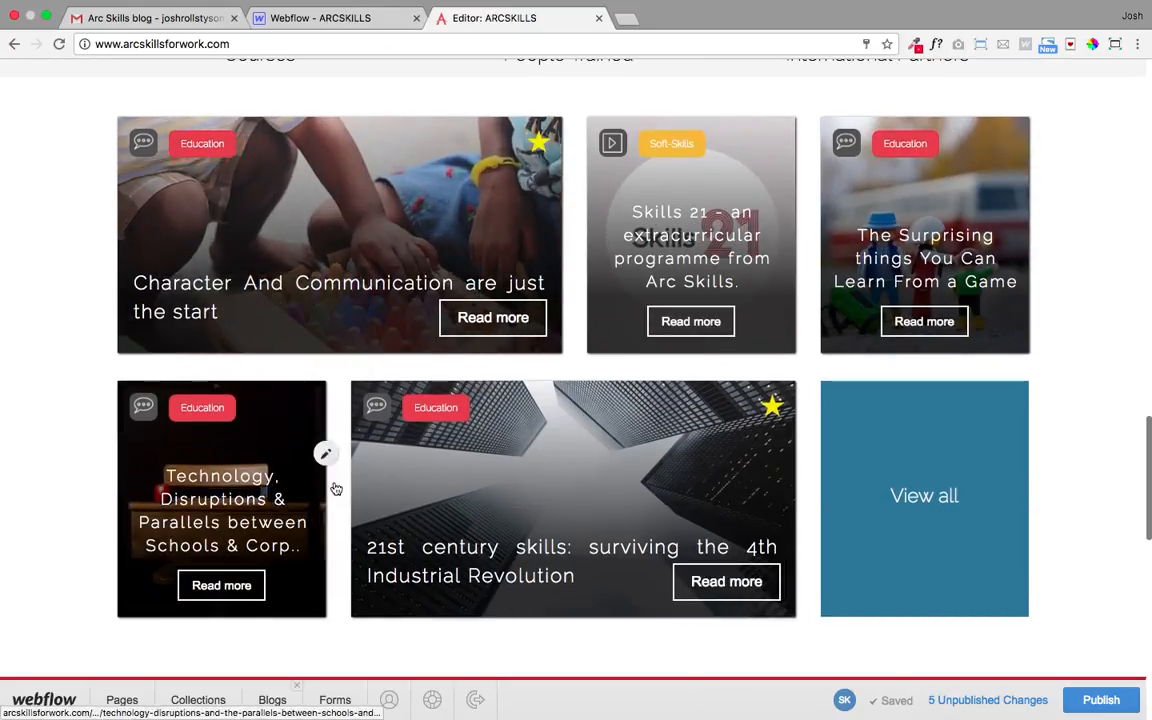
scroll(682, 422, "down", 1)
scroll(682, 422, "up", 2)
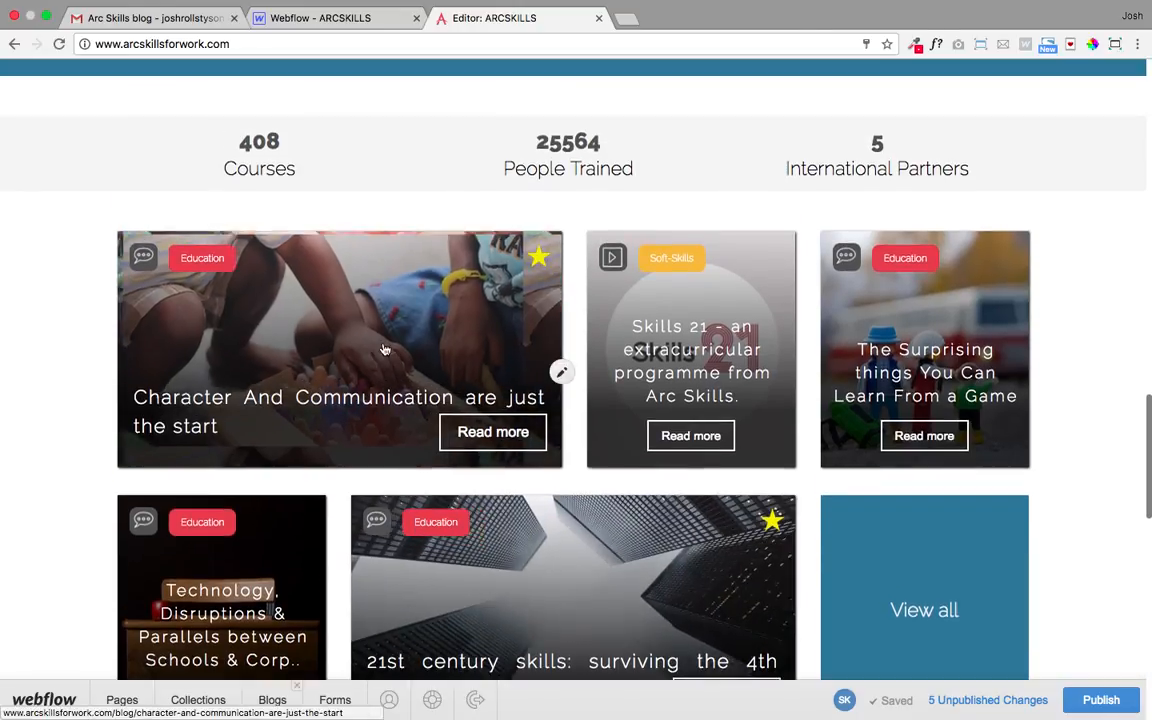
- Review the list of 5 unpublished changes, then dismiss it
left_click(988, 700)
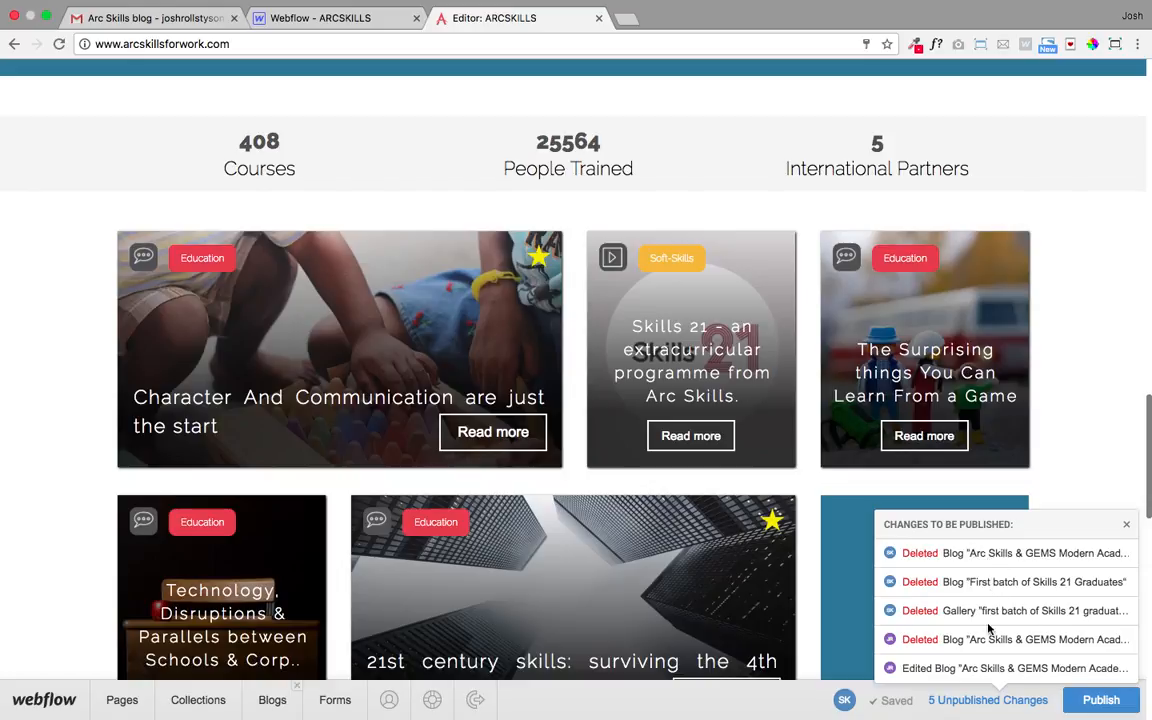
scroll(995, 630, "up", 1)
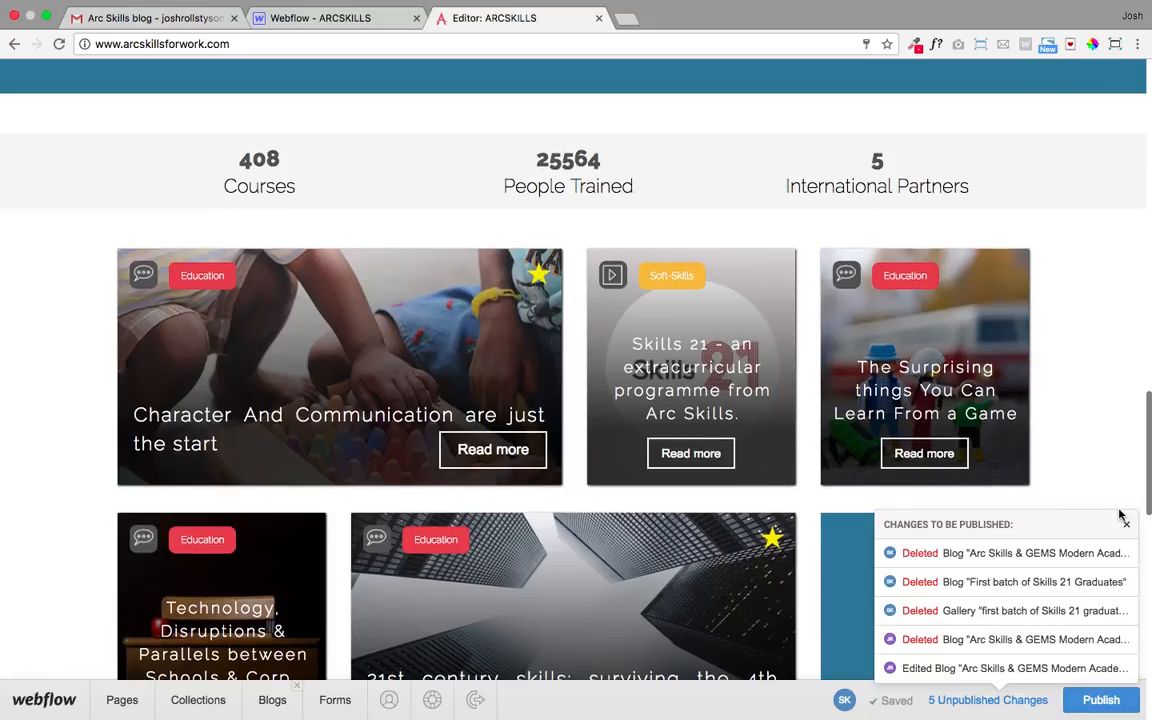
left_click(1128, 527)
scroll(604, 470, "down", 8)
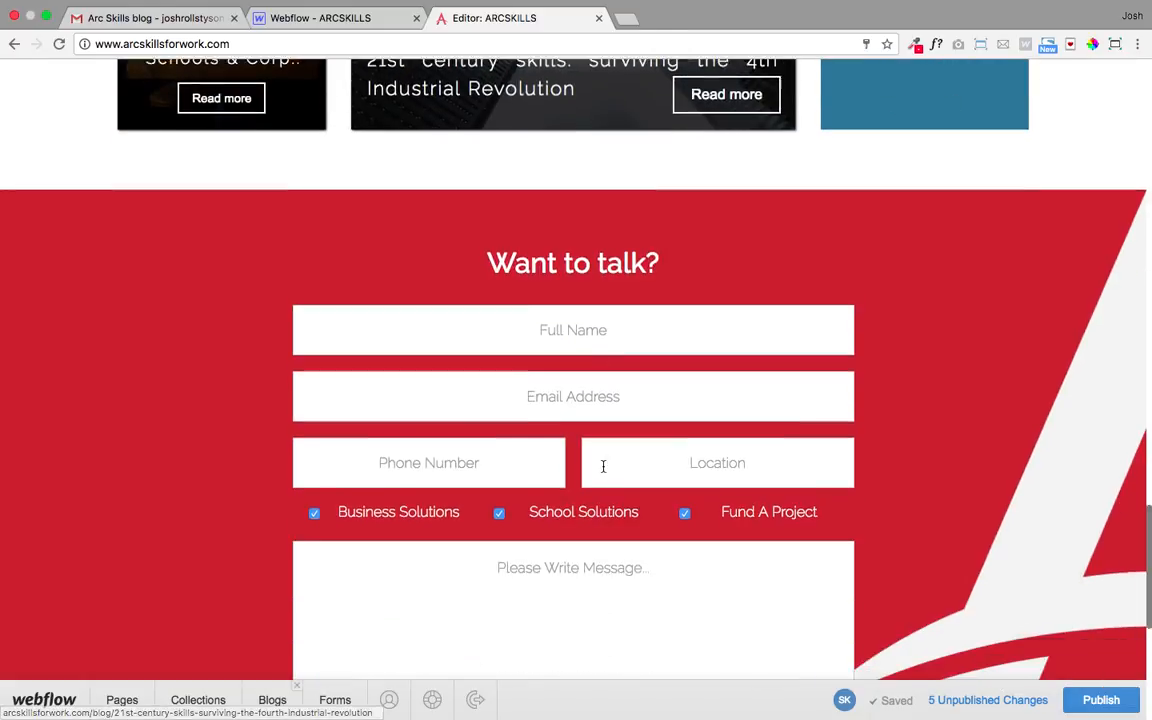
scroll(606, 468, "up", 2)
scroll(611, 465, "up", 20)
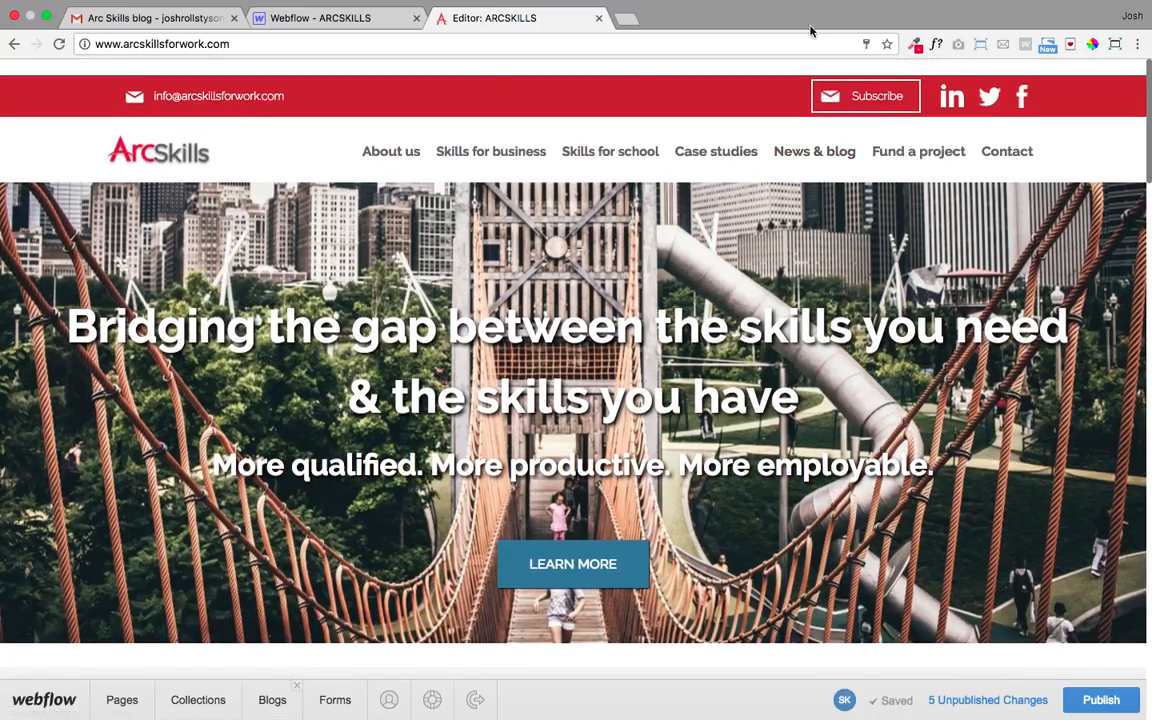
mouse_move(864, 8)
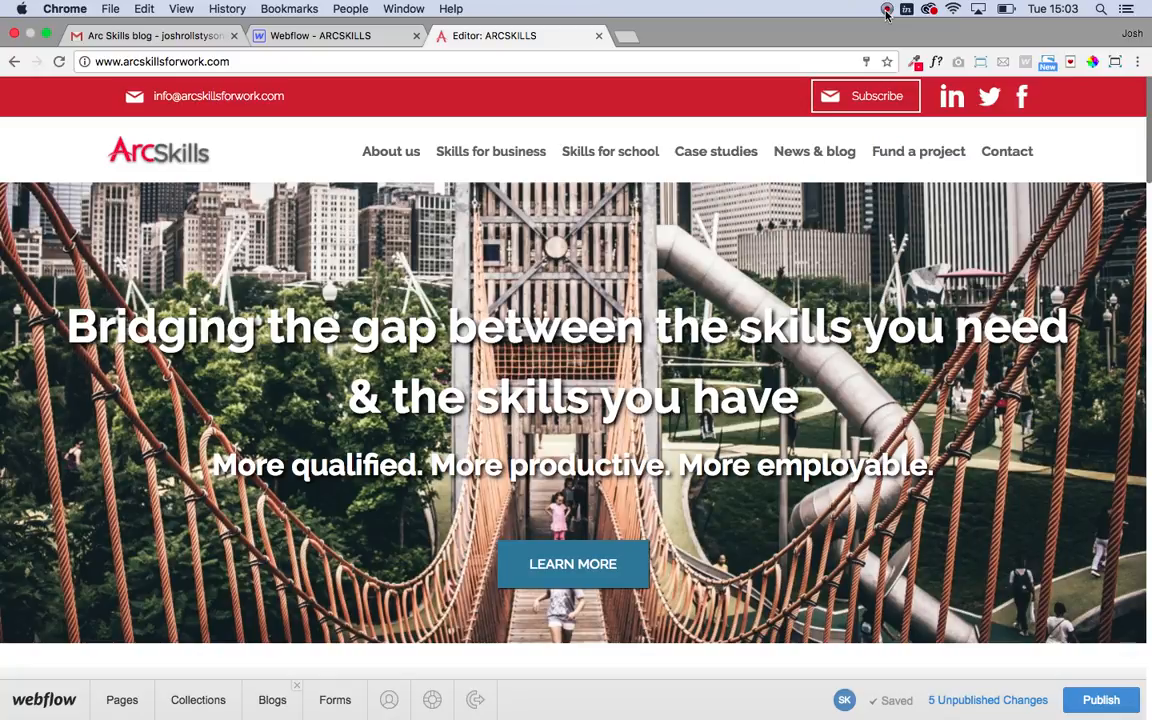
left_click(886, 10)
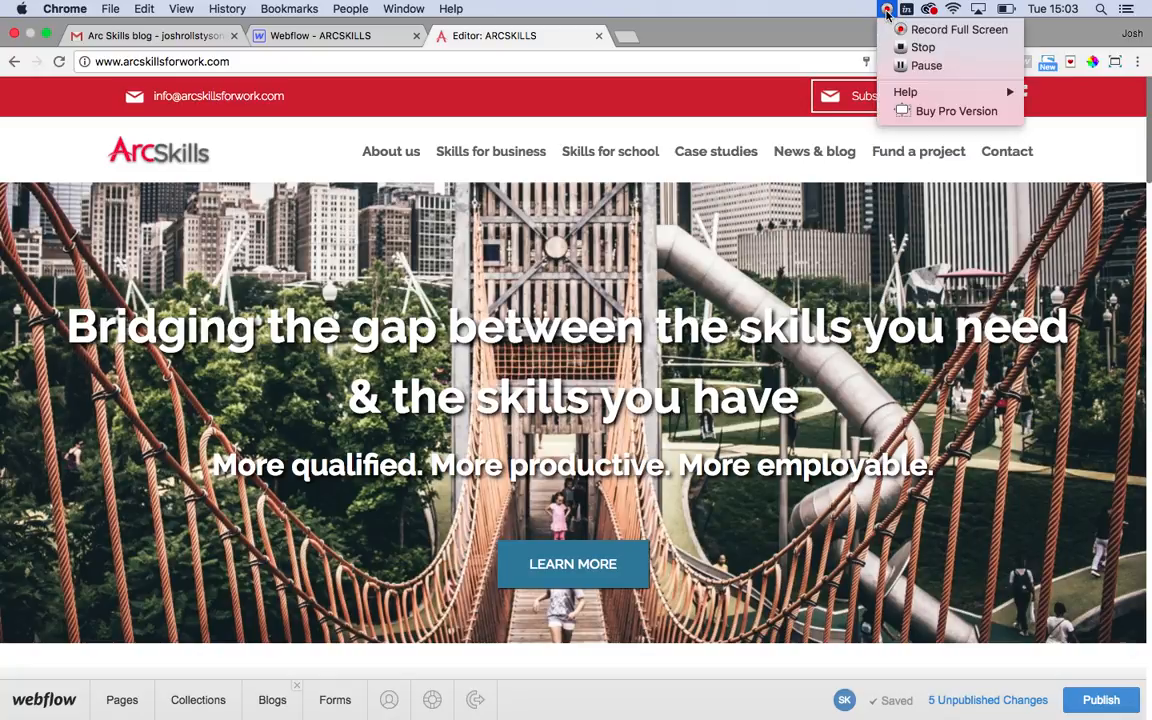